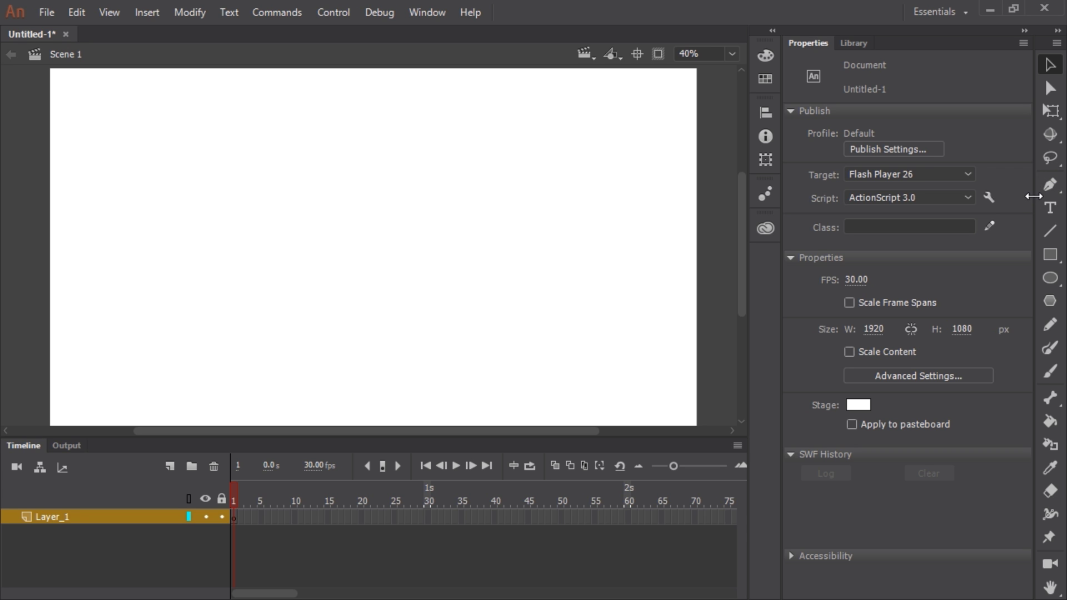
# Widen the toolset to two columns and switch to the Rectangle Primitive tool
pyautogui.moveTo(1033, 197); pyautogui.dragTo(1000, 197)
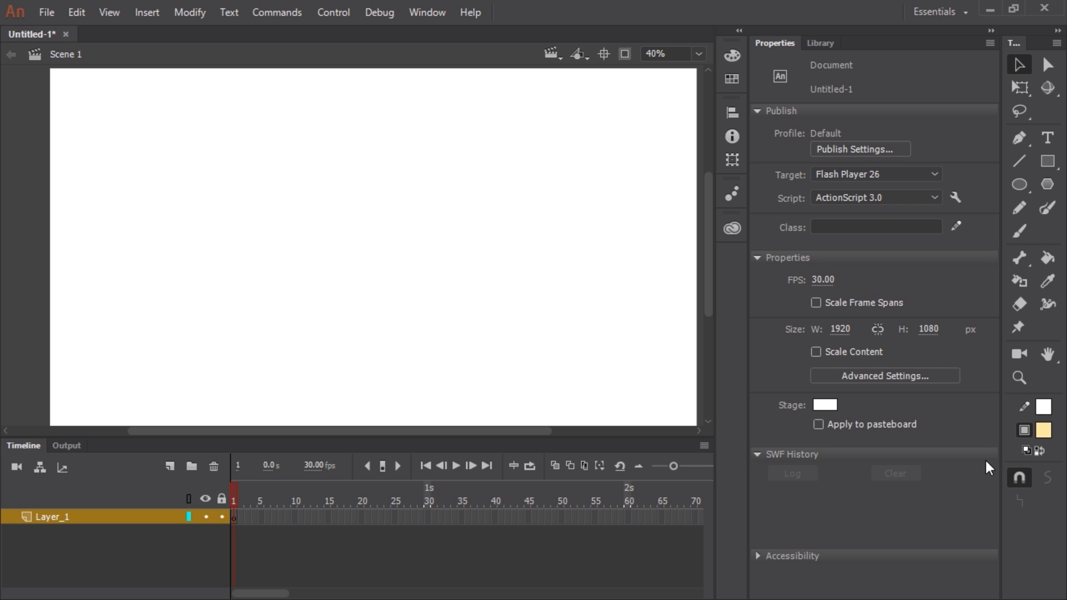
pyautogui.click(1047, 163)
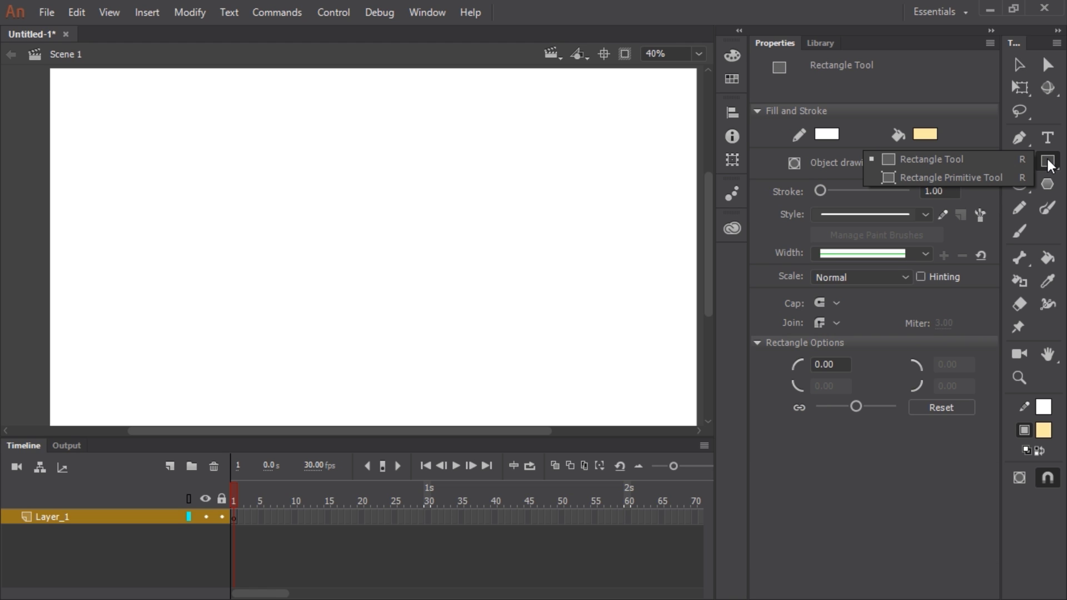
pyautogui.click(970, 179)
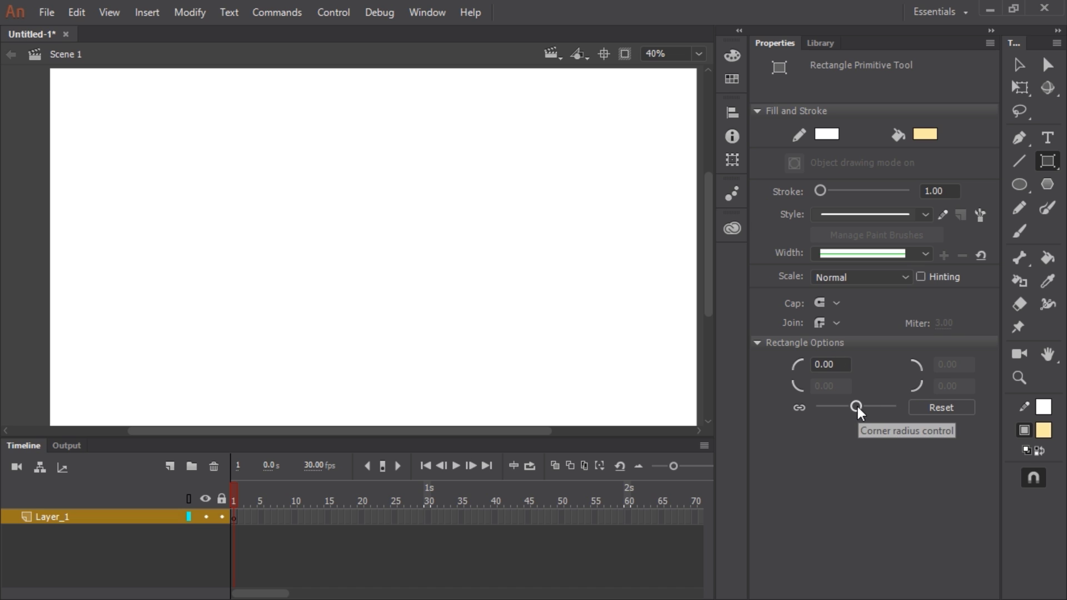
# Try small corner radii for new rectangles, then reset the corner radius to 0
pyautogui.moveTo(857, 410)
pyautogui.mouseDown()
pyautogui.moveTo(870, 410)
pyautogui.moveTo(839, 410)
pyautogui.moveTo(861, 416)
pyautogui.mouseUp()
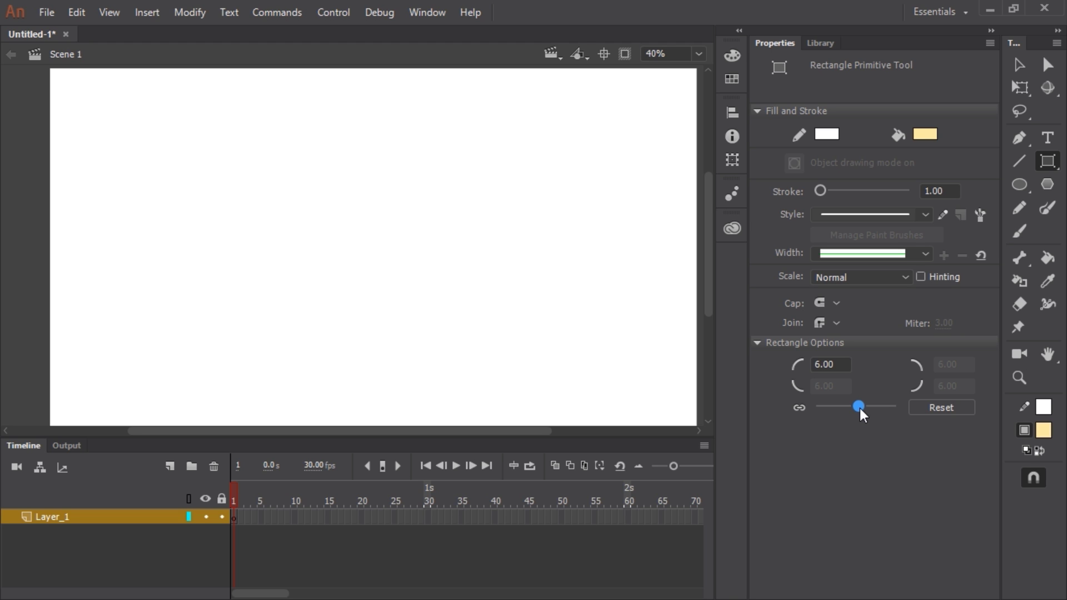
pyautogui.moveTo(860, 414); pyautogui.dragTo(856, 414)
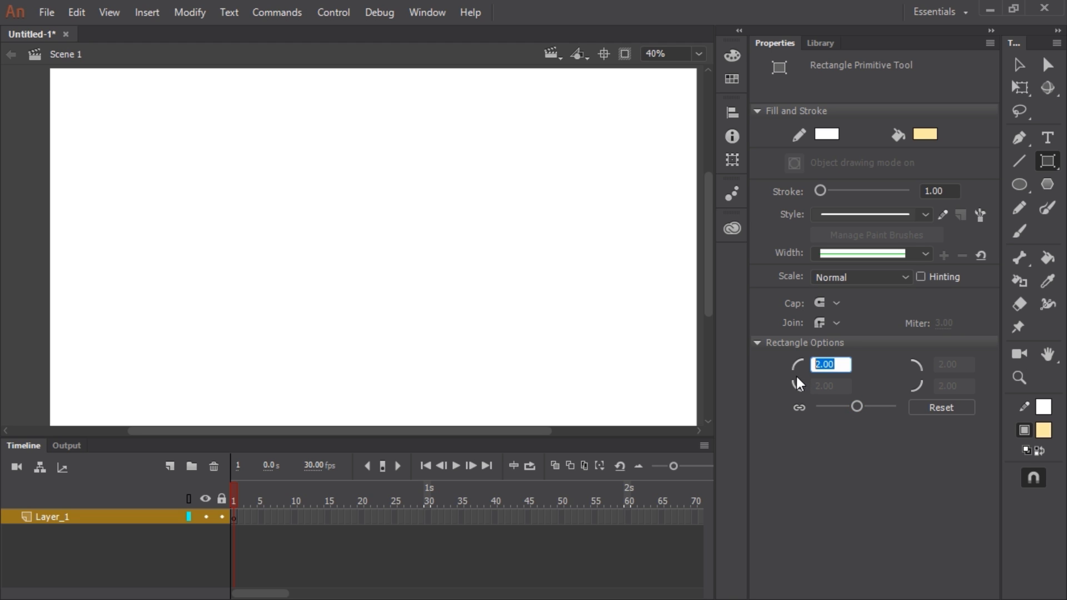
pyautogui.write('0')
# Draw a trial rectangle about 238 by 329 px, round its corners to 100, and delete it
pyautogui.moveTo(305, 160); pyautogui.dragTo(384, 271)
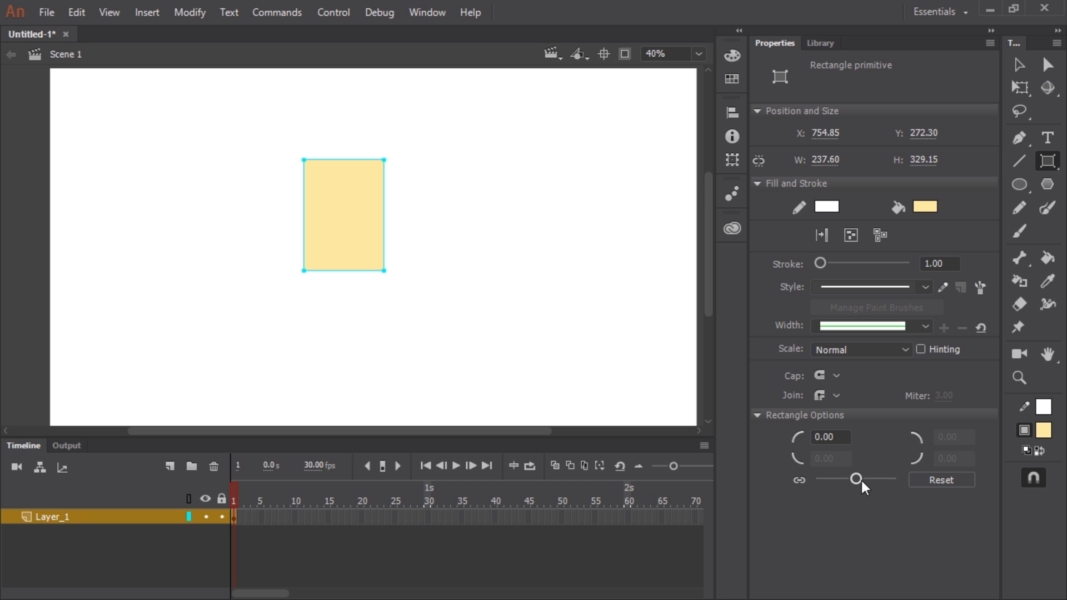
pyautogui.moveTo(858, 482); pyautogui.dragTo(908, 480)
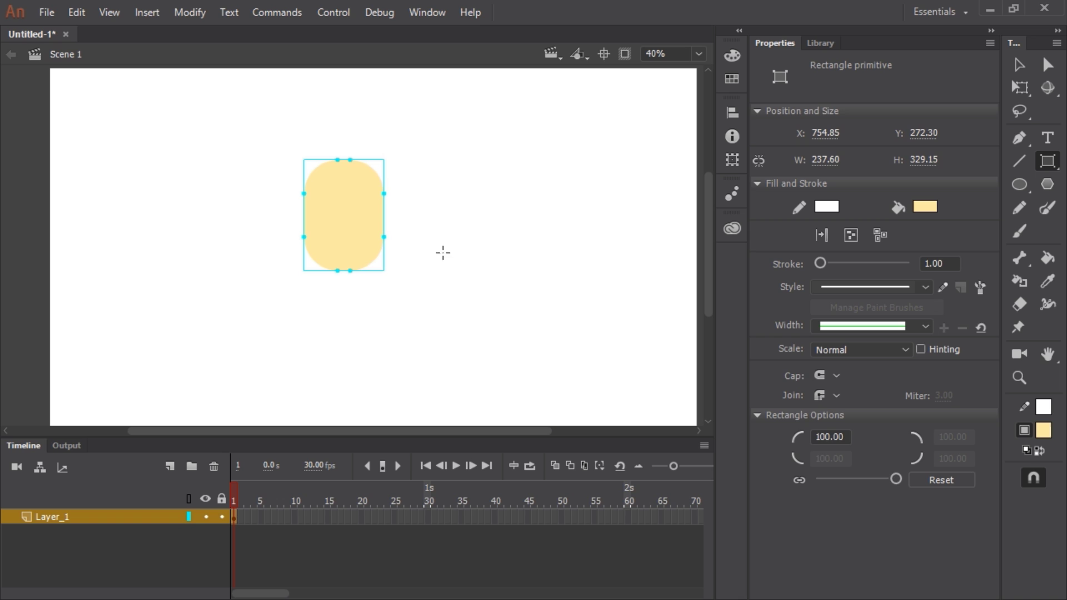
pyautogui.press('Delete')
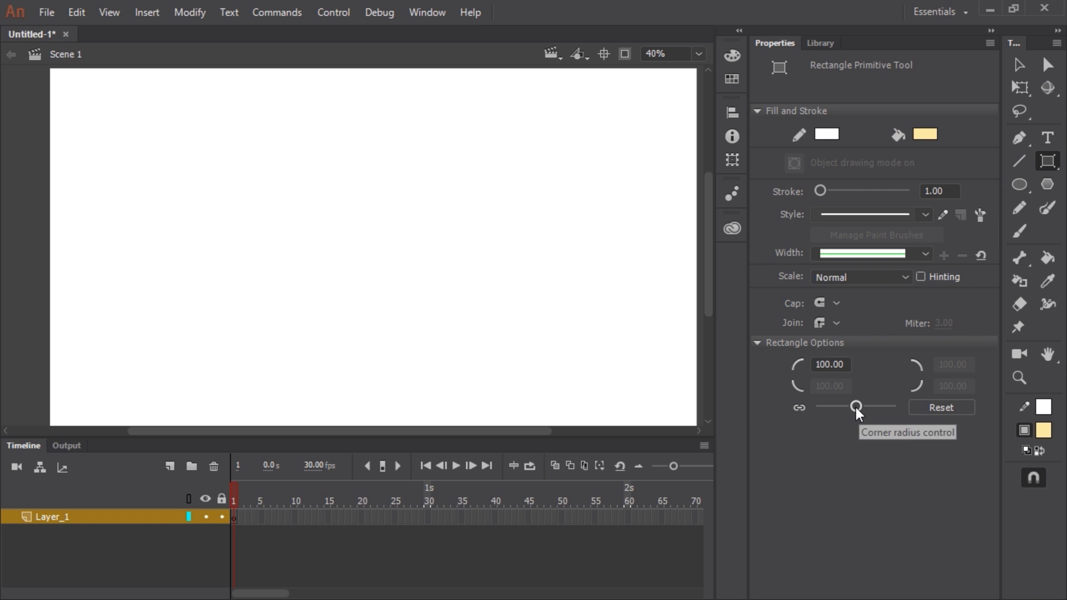
# Draw an upright pale-yellow rounded rectangle with corner radius 100 as the character's head
pyautogui.moveTo(858, 407); pyautogui.dragTo(888, 410)
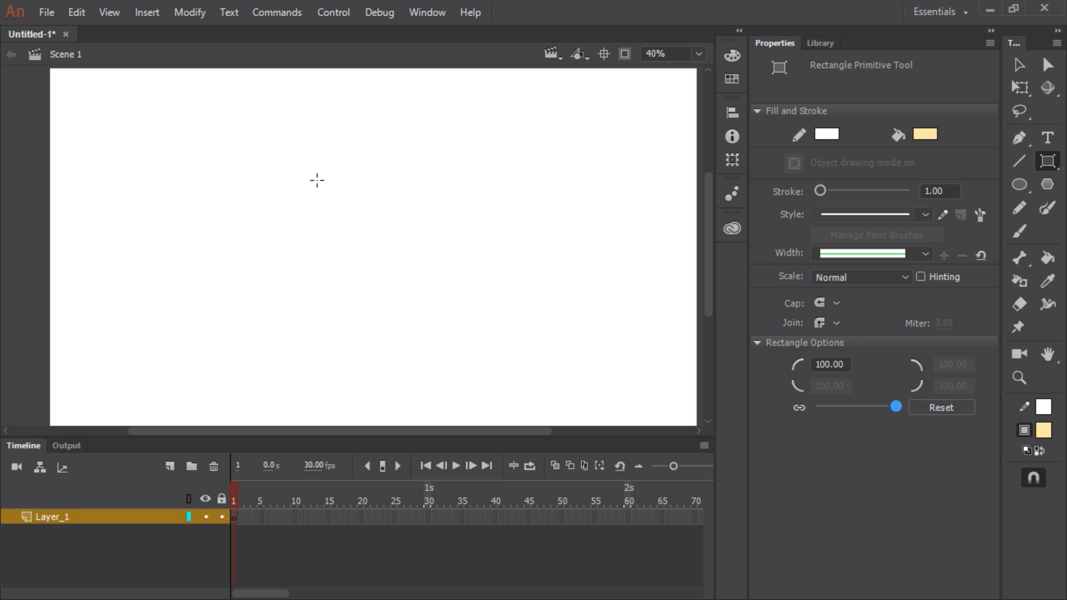
pyautogui.moveTo(315, 169); pyautogui.dragTo(381, 263)
pyautogui.press('v')
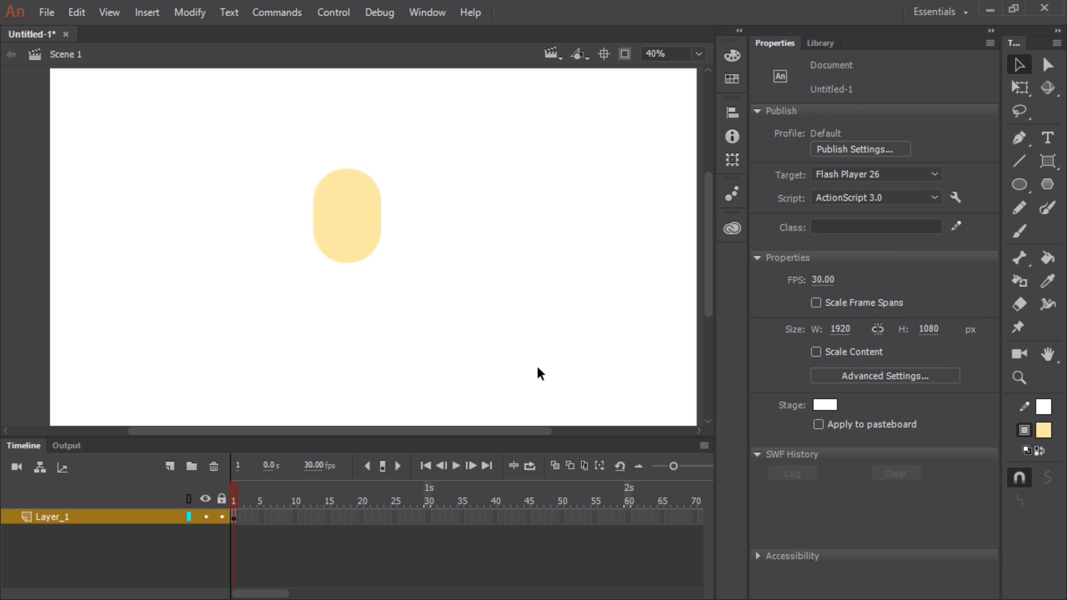
# With object drawing mode on, draw a black oval about 154 by 205 px to the right of the head
pyautogui.click(1020, 186)
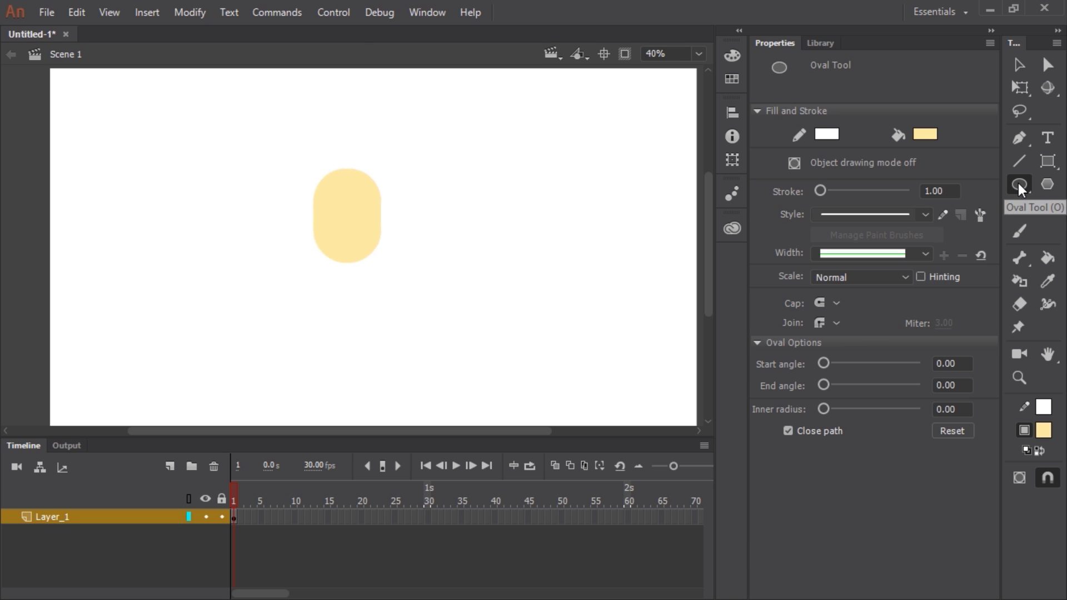
pyautogui.click(925, 135)
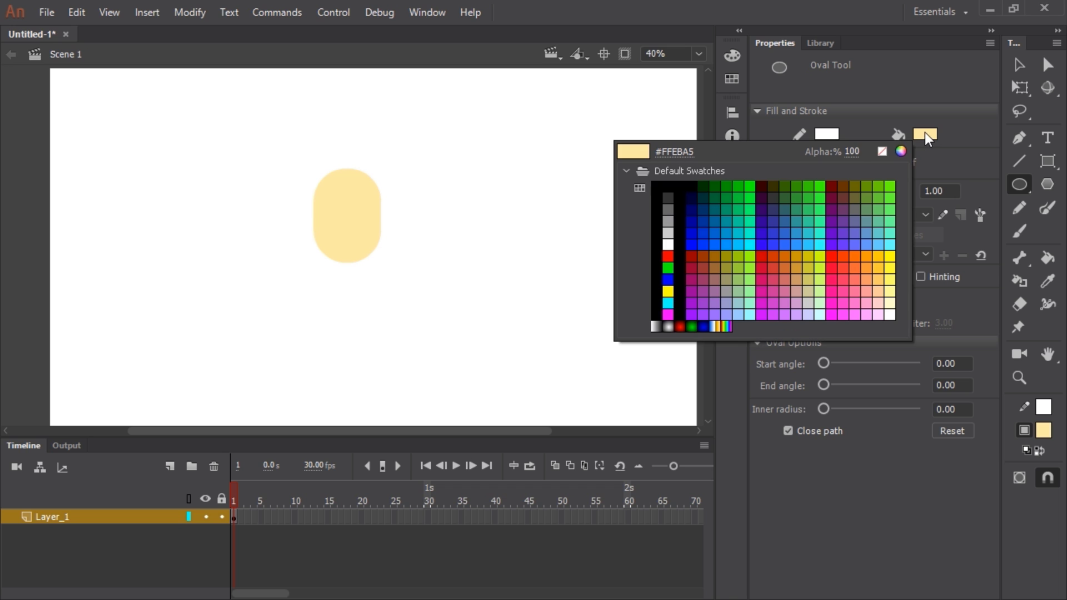
pyautogui.click(668, 186)
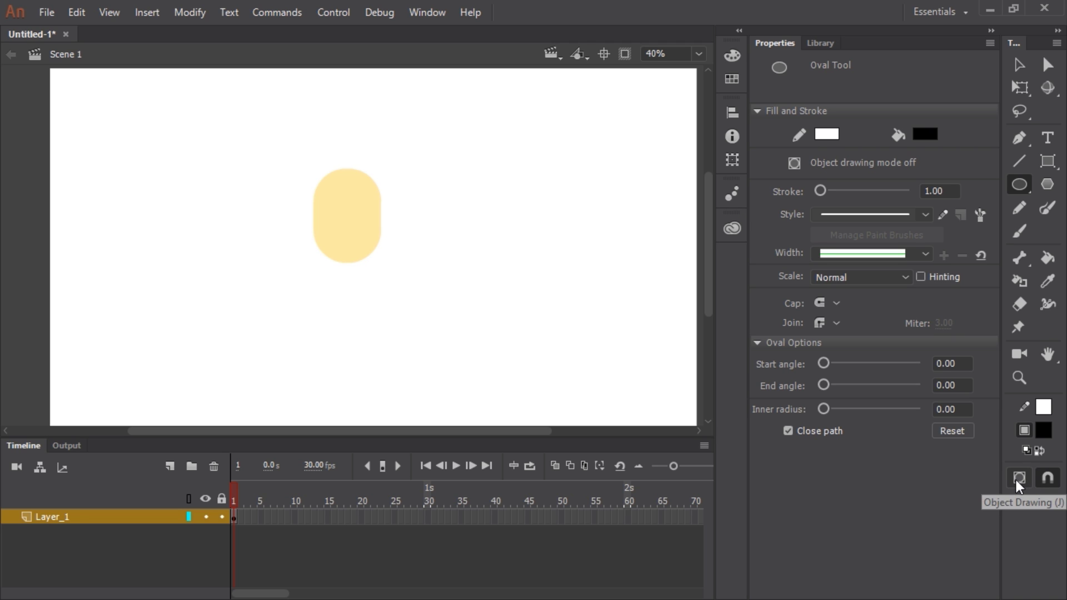
pyautogui.click(1019, 478)
pyautogui.moveTo(448, 211); pyautogui.dragTo(501, 280)
pyautogui.click(1020, 64)
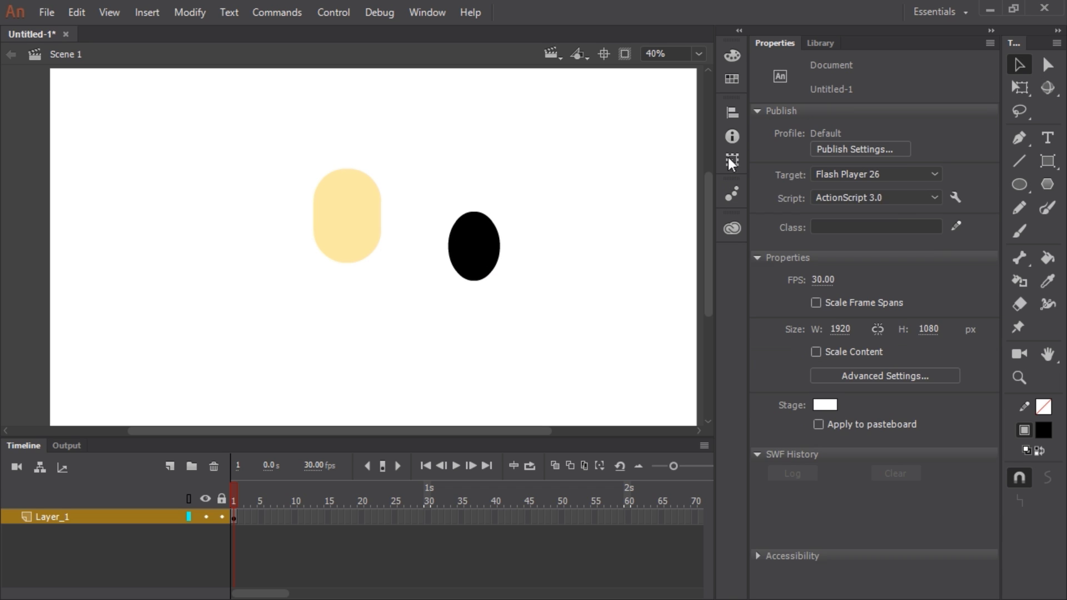
# Scale the black oval down to about 27 by 37 px and place it on the head as the left eye
pyautogui.click(488, 275)
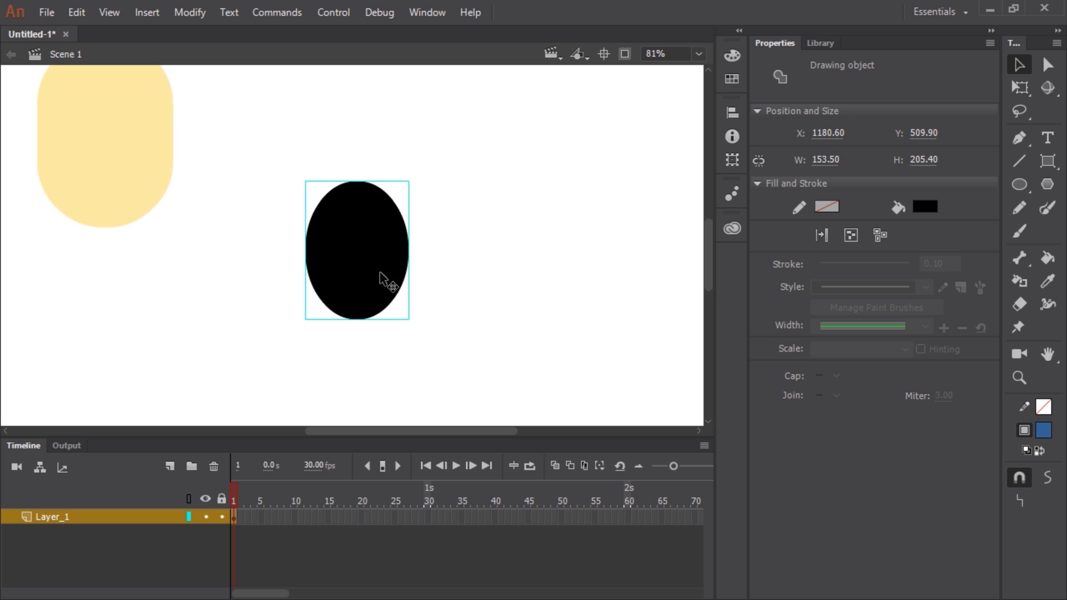
pyautogui.moveTo(417, 228); pyautogui.dragTo(548, 269)
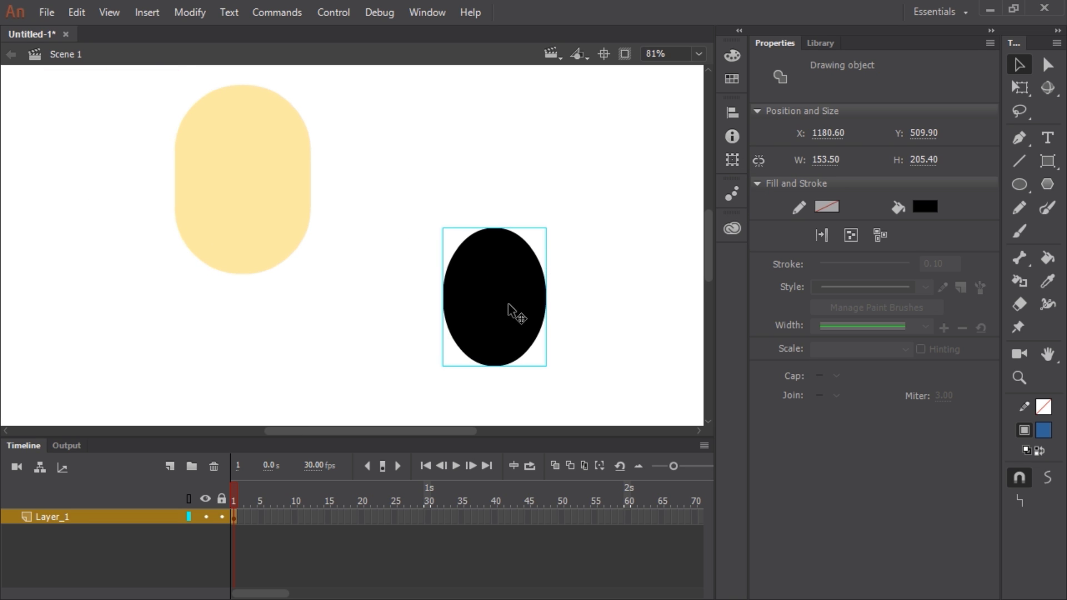
pyautogui.press('q')
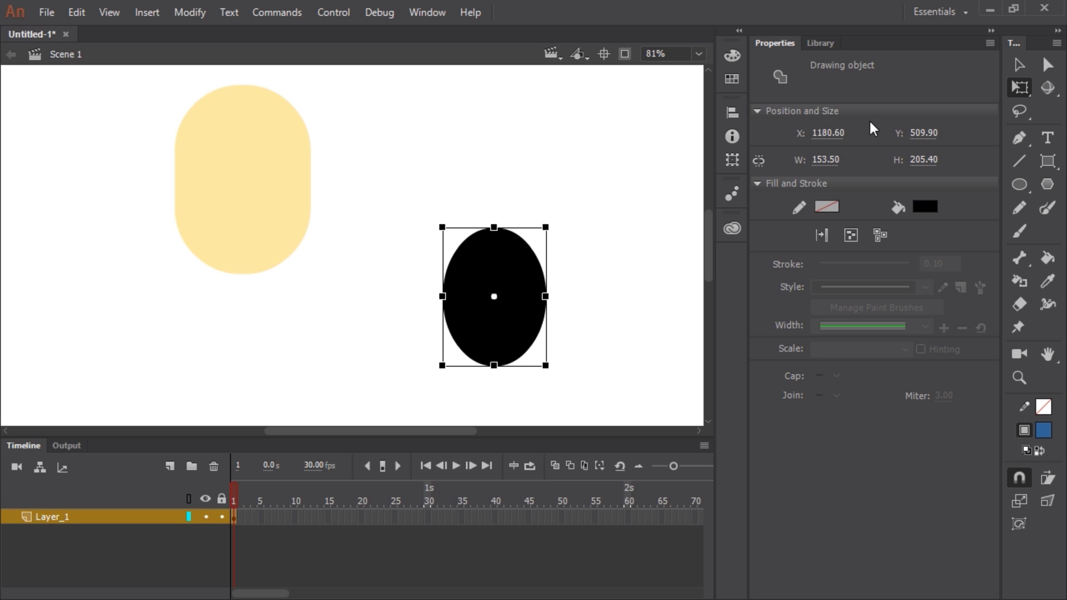
pyautogui.moveTo(546, 227); pyautogui.dragTo(511, 274)
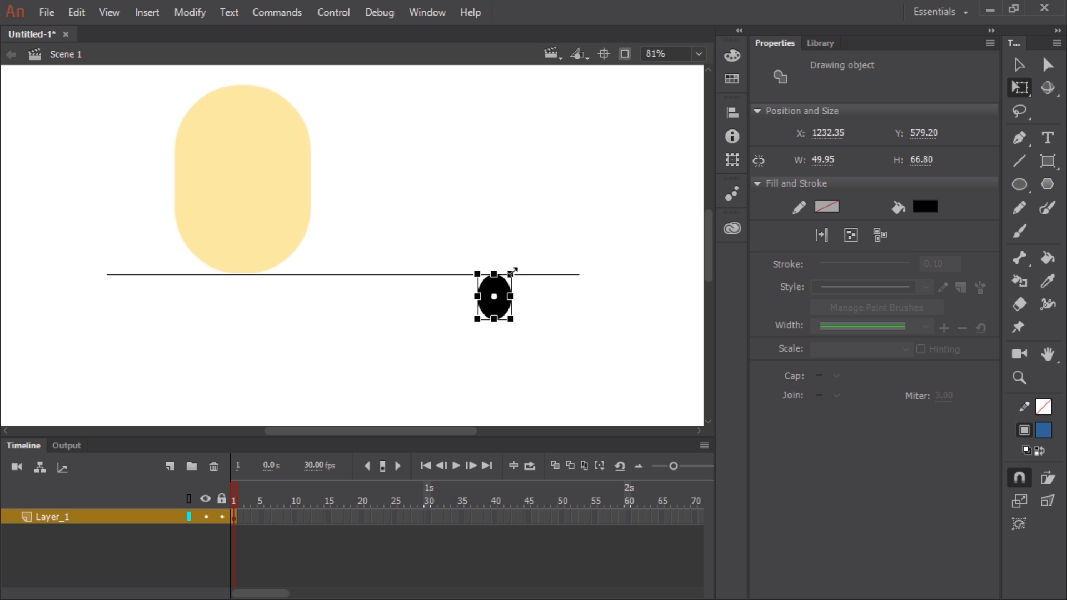
pyautogui.moveTo(500, 316); pyautogui.dragTo(222, 178)
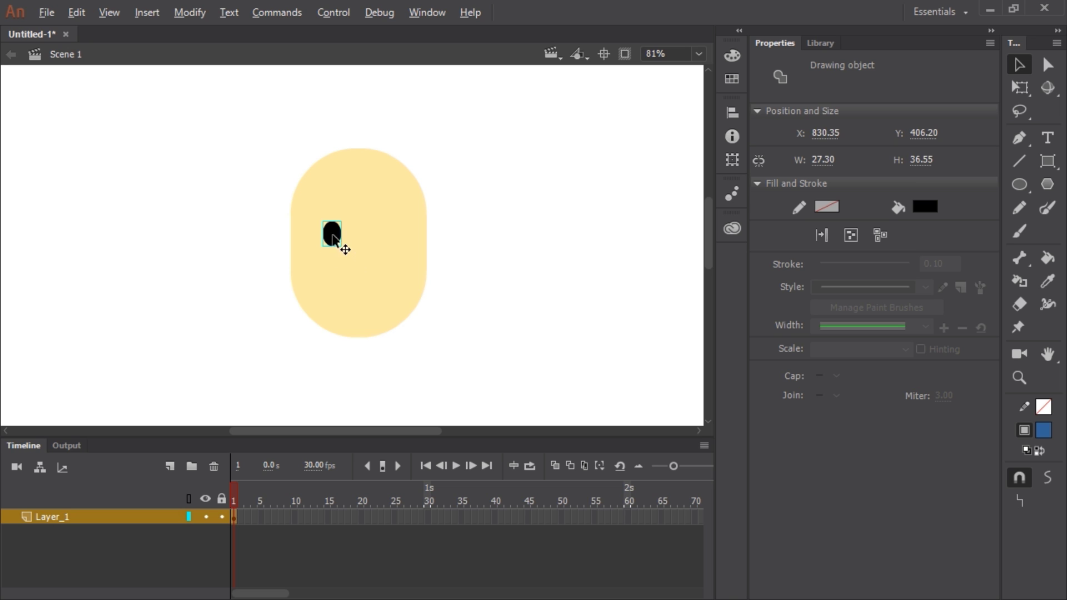
# Duplicate the eye about 71 px to the right at the same height, and nudge both eyes into balanced positions on the face
pyautogui.moveTo(333, 239); pyautogui.dragTo(381, 239)
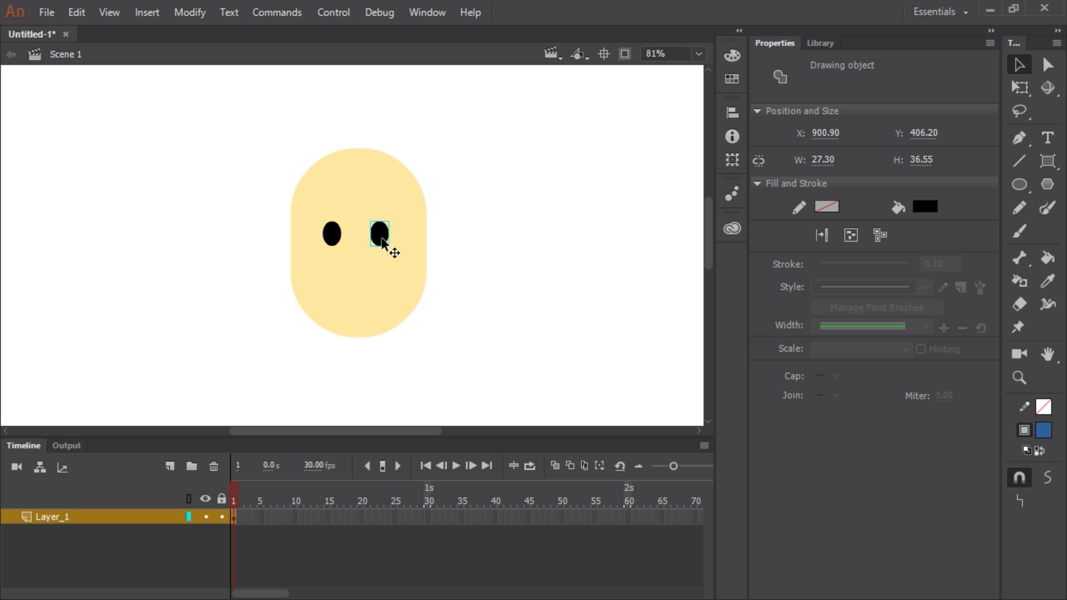
pyautogui.click(328, 235)
pyautogui.hotkey('shift', 'Right')
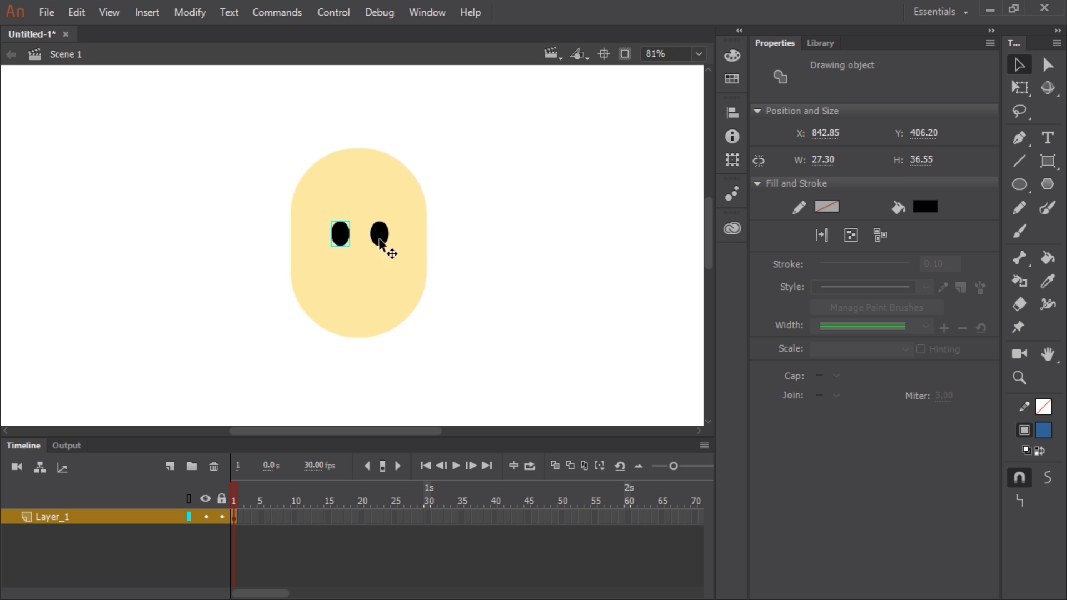
pyautogui.press('Left')
pyautogui.press('Left')
pyautogui.press('Left')
pyautogui.click(380, 241)
pyautogui.press('Right')
pyautogui.click(337, 235)
pyautogui.press('Right')
pyautogui.click(484, 239)
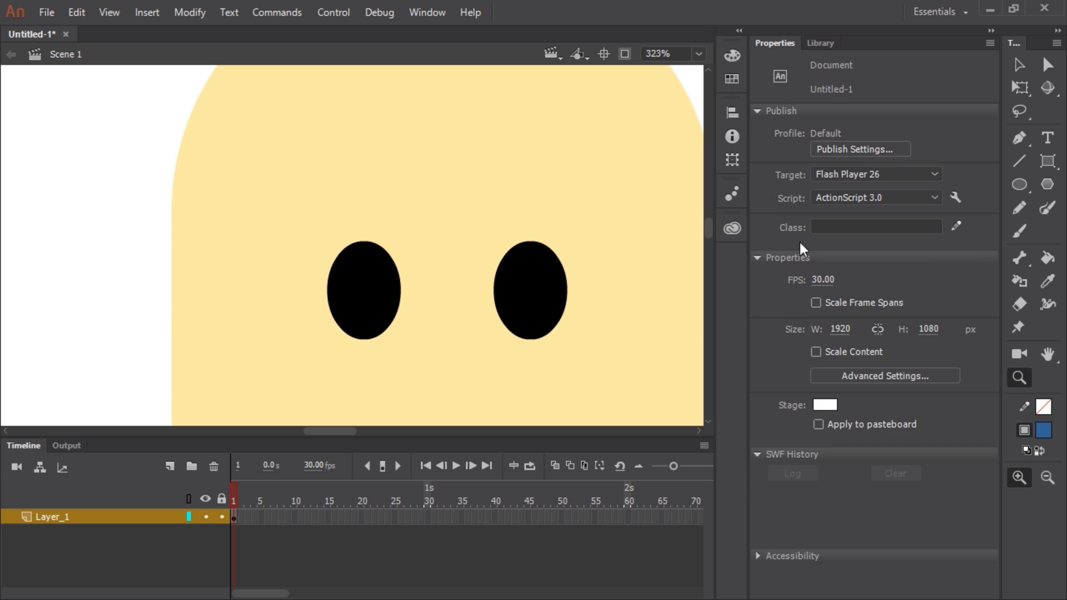
# Draw a small white oval highlight in the upper left of each black eye
pyautogui.click(1019, 186)
pyautogui.click(925, 134)
pyautogui.click(669, 245)
pyautogui.moveTo(340, 271)
pyautogui.mouseDown()
pyautogui.moveTo(355, 289)
pyautogui.moveTo(520, 282)
pyautogui.mouseUp()
pyautogui.press('v')
pyautogui.hotkey('ctrl', '-')
pyautogui.hotkey('ctrl', '-')
pyautogui.click(565, 286)
# Set the Oval tool's fill to dark red #700000 and add that colour to the swatches
pyautogui.click(1018, 185)
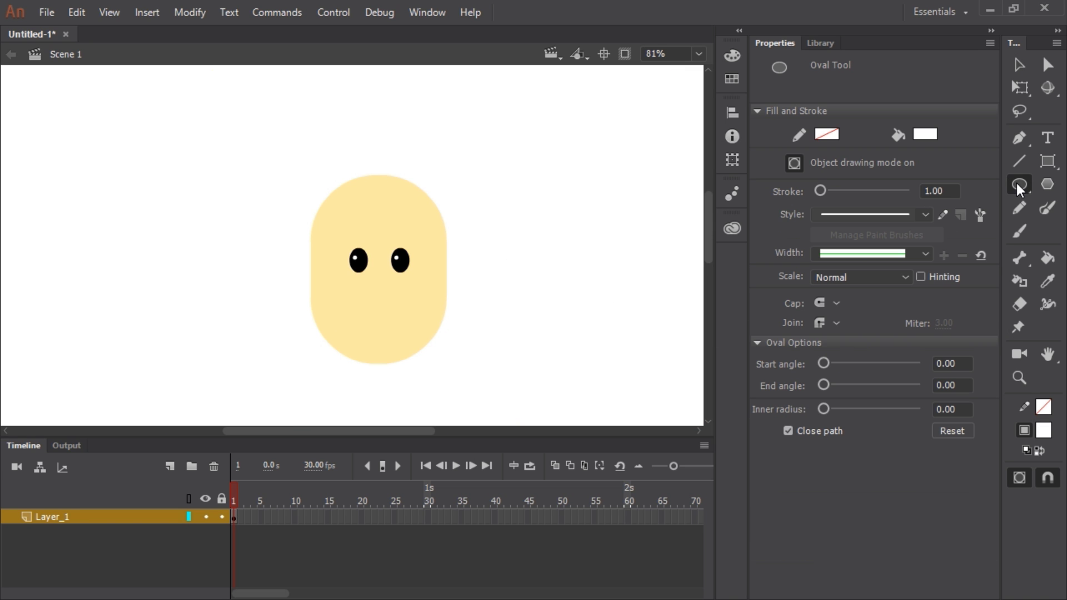
pyautogui.click(924, 134)
pyautogui.click(697, 251)
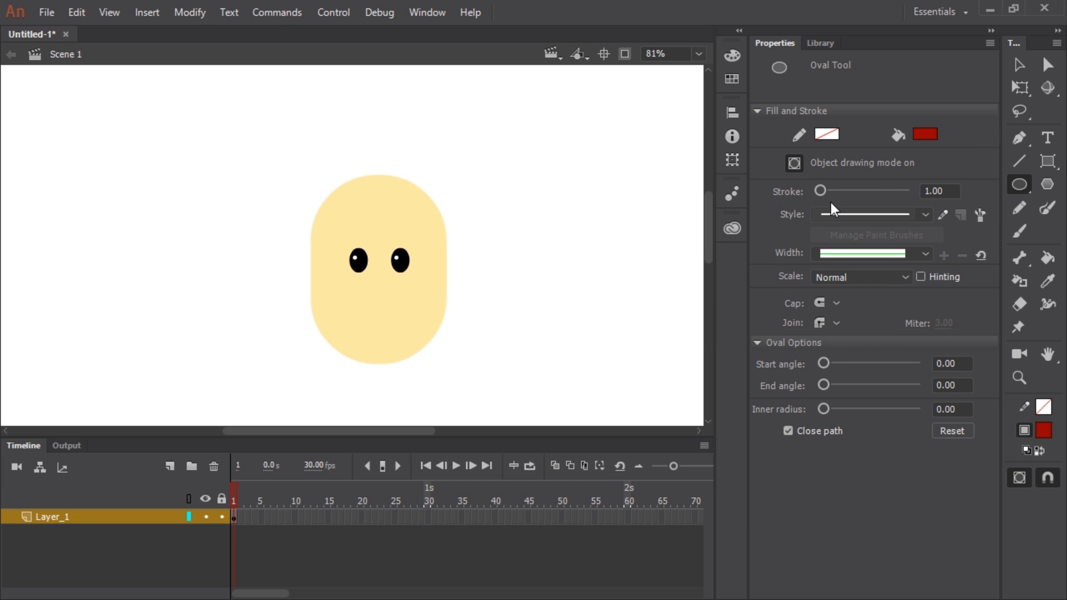
pyautogui.click(732, 55)
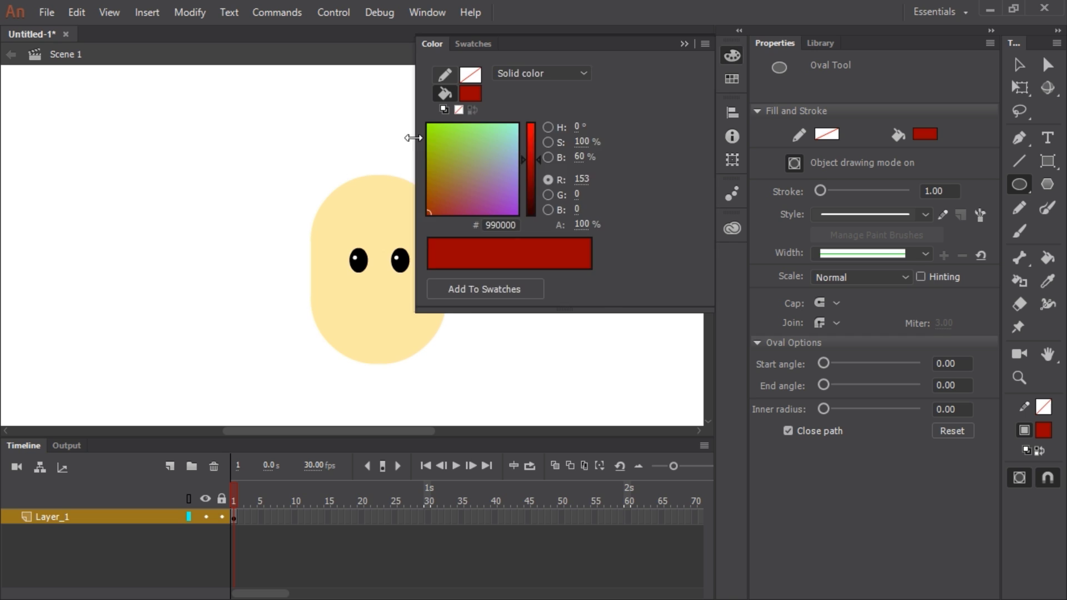
pyautogui.moveTo(412, 138); pyautogui.dragTo(514, 137)
pyautogui.moveTo(637, 160); pyautogui.dragTo(637, 175)
pyautogui.click(705, 43)
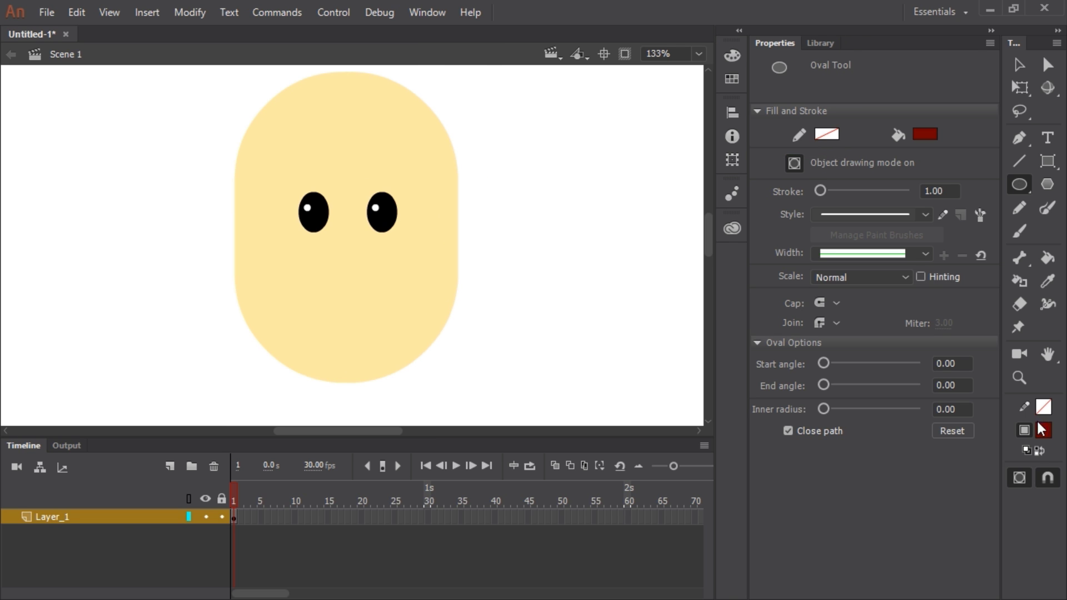
# Draw a dark red oval about 168 by 156 px for the mouth and place it just below the eyes
pyautogui.moveTo(269, 246); pyautogui.dragTo(456, 418)
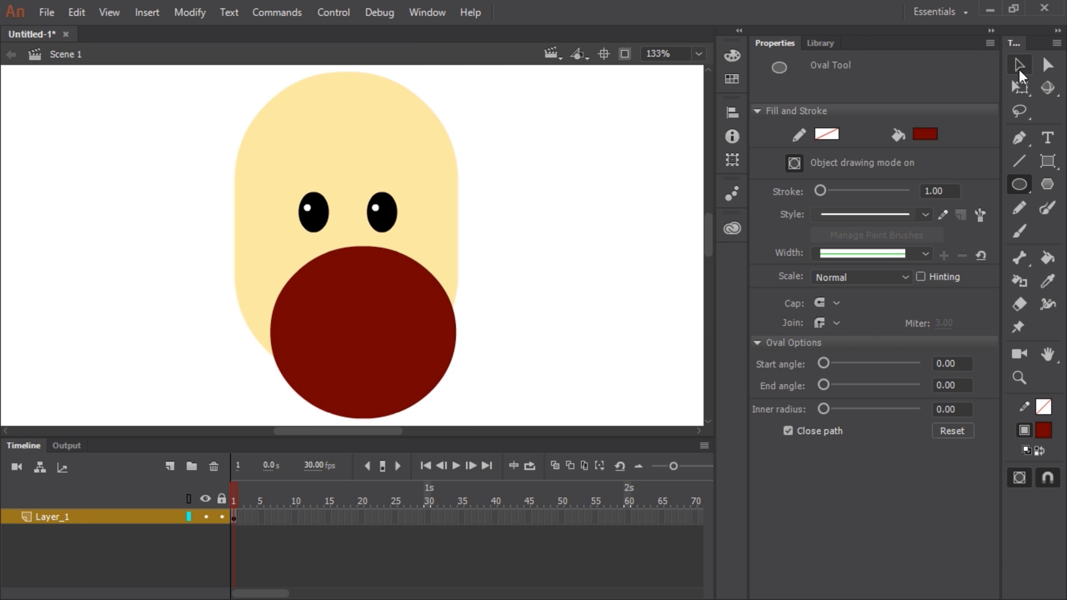
pyautogui.click(1019, 68)
pyautogui.moveTo(411, 349); pyautogui.dragTo(399, 337)
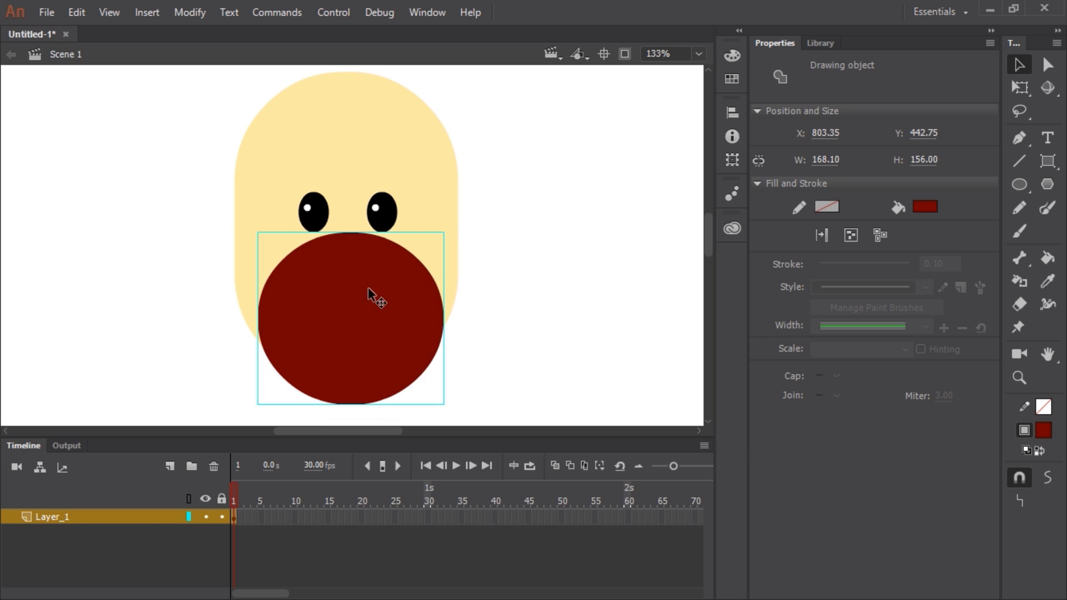
# Edit inside the mouth's drawing object and delete the upper half of the oval
pyautogui.doubleClick(372, 294)
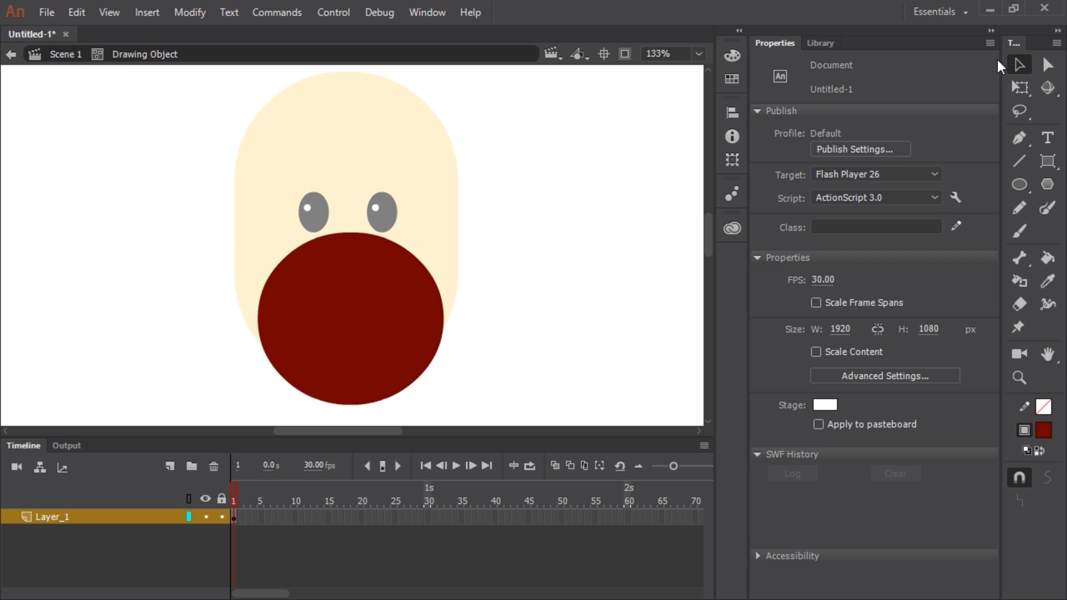
pyautogui.moveTo(218, 194)
pyautogui.mouseDown()
pyautogui.moveTo(494, 318)
pyautogui.moveTo(274, 239)
pyautogui.moveTo(437, 315)
pyautogui.moveTo(393, 279)
pyautogui.moveTo(498, 316)
pyautogui.mouseUp()
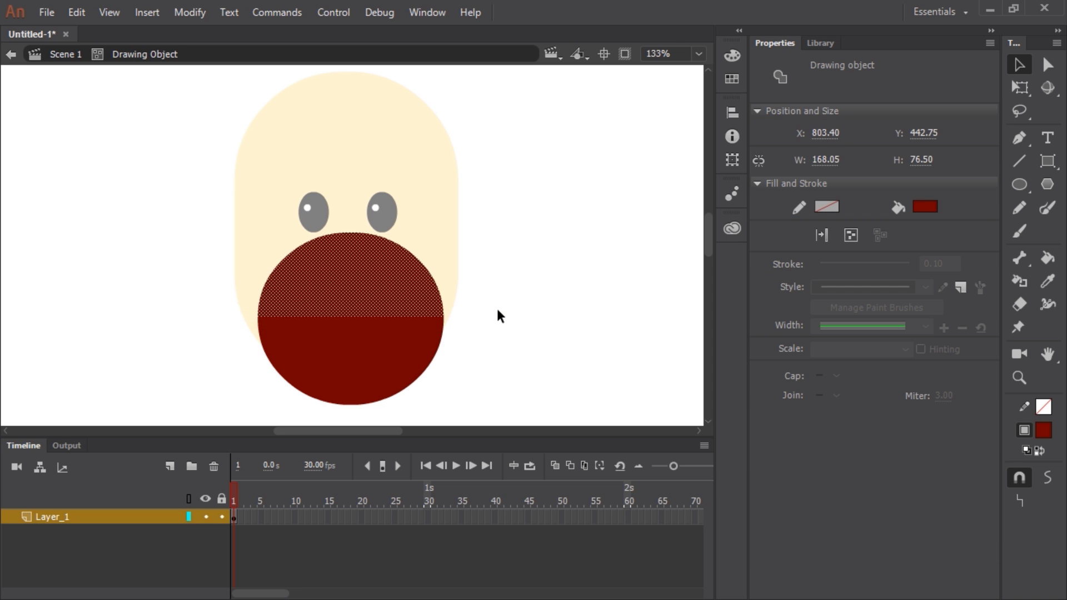
pyautogui.press('Delete')
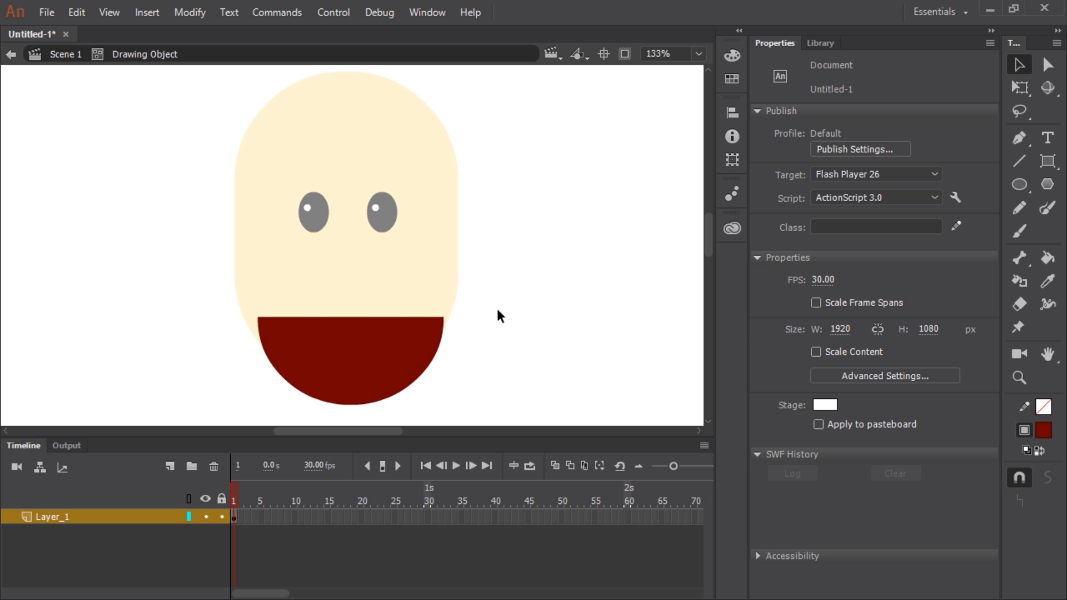
# Move the remaining half-oval mouth up onto the lower face, to about Y 470 px
pyautogui.click(403, 356)
pyautogui.moveTo(381, 369); pyautogui.dragTo(391, 309)
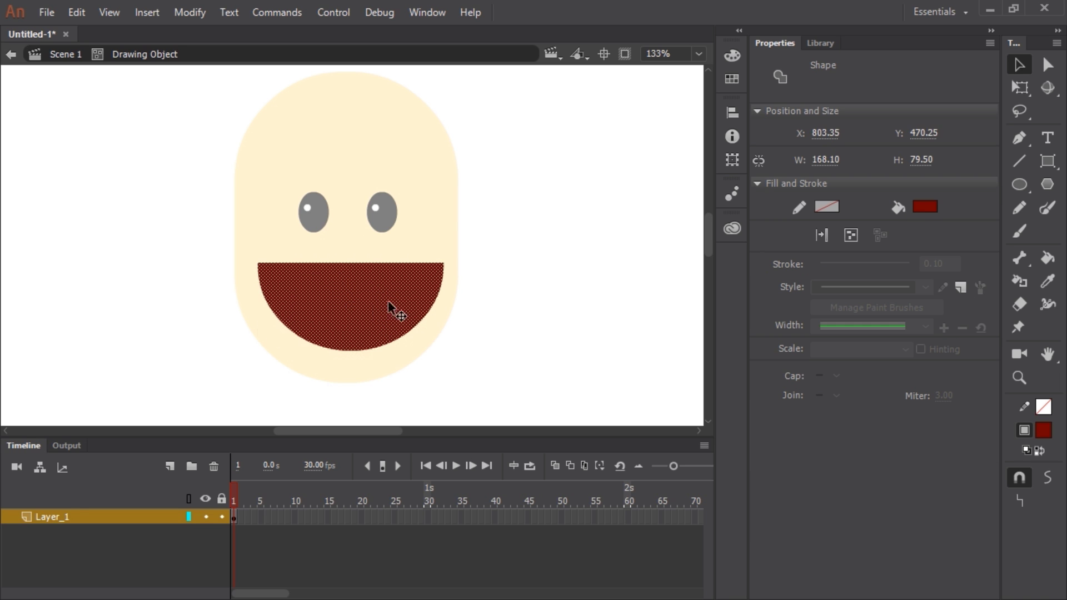
pyautogui.click(494, 331)
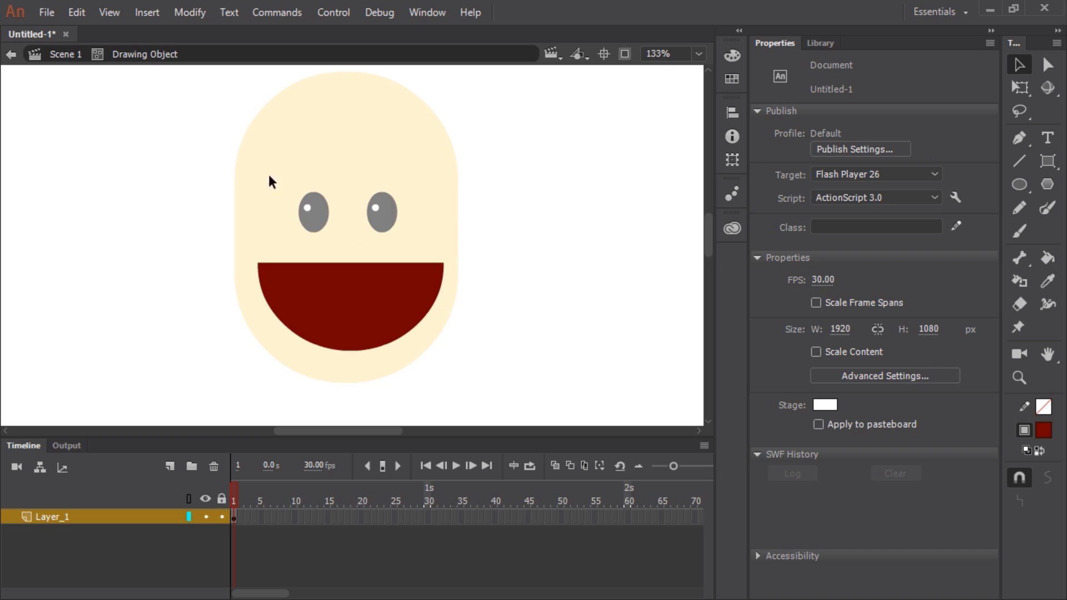
# Recolour the upper strip of the half-oval mouth, about 32 px high, white to form the teeth
pyautogui.moveTo(210, 162); pyautogui.dragTo(490, 281)
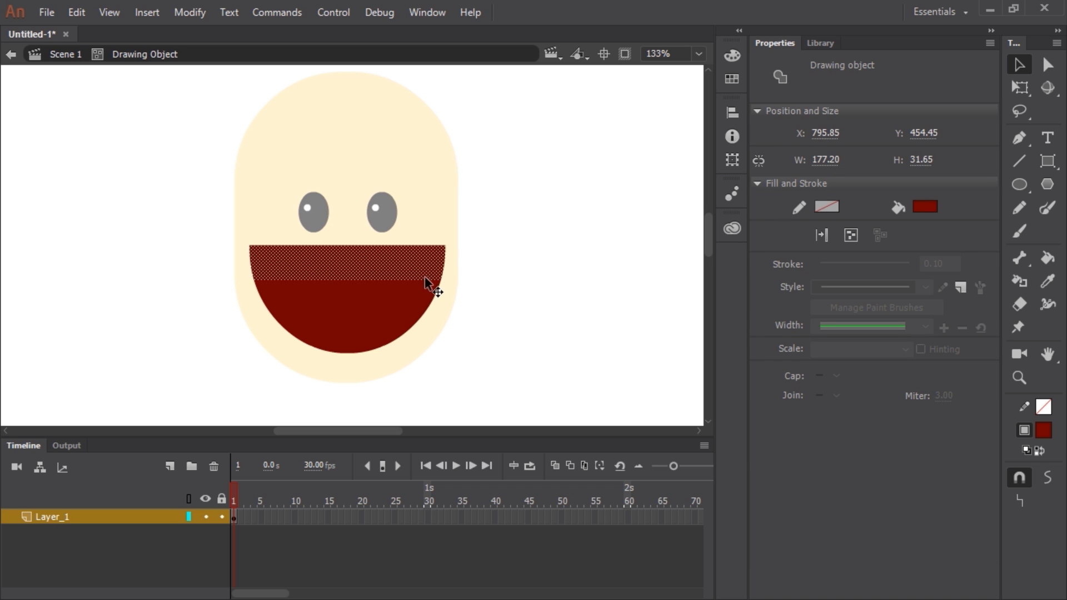
pyautogui.click(925, 208)
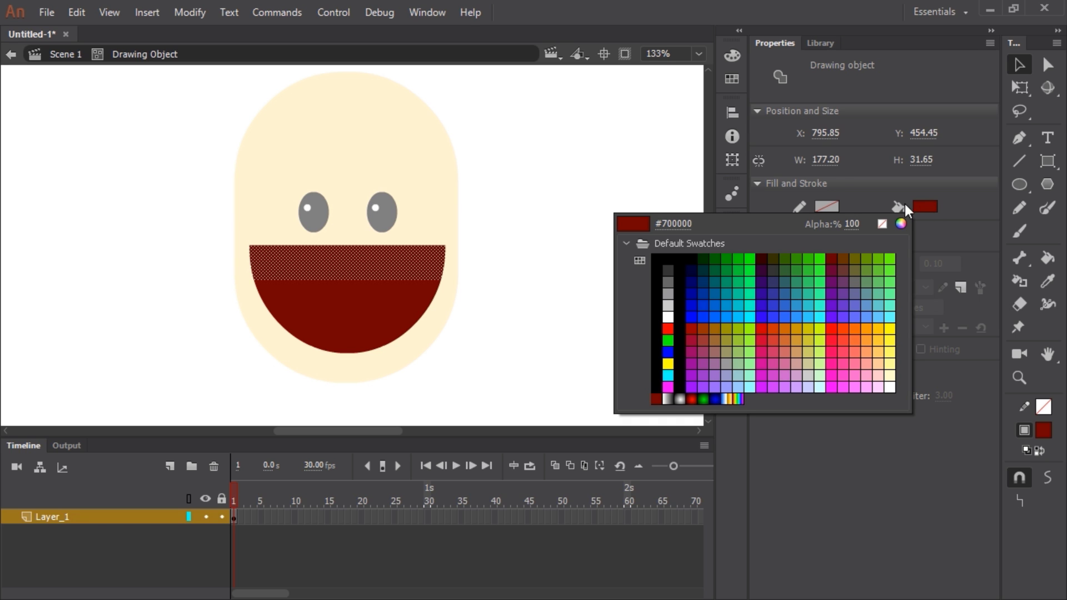
pyautogui.click(665, 314)
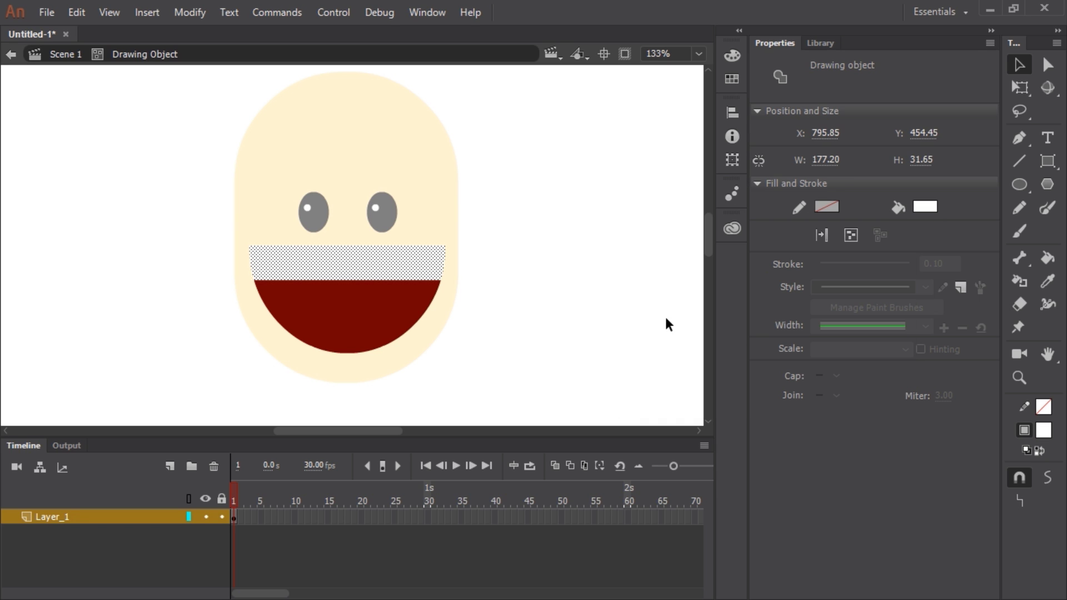
pyautogui.click(494, 328)
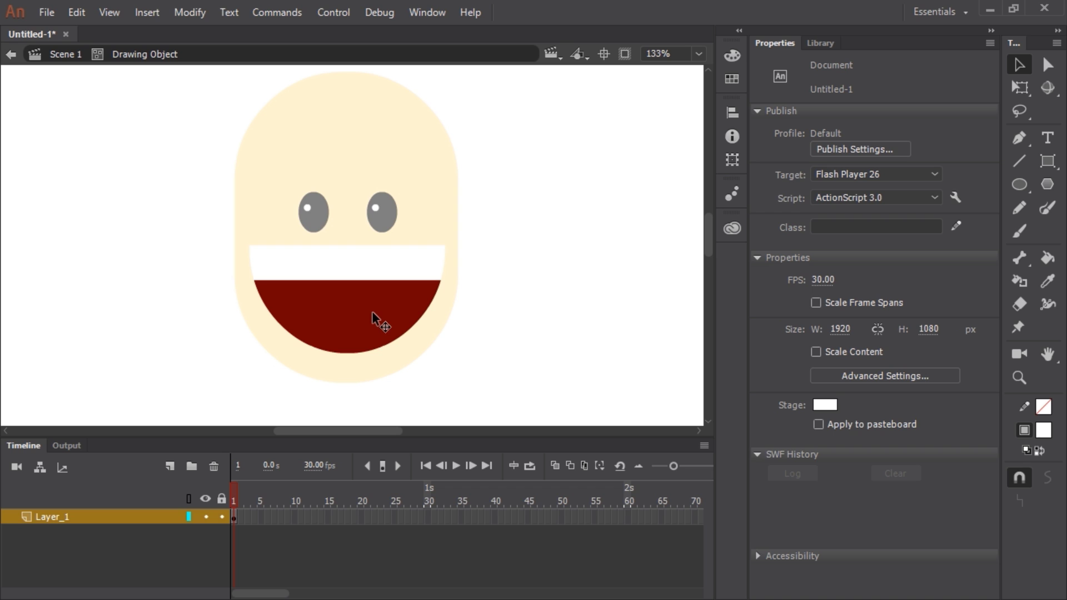
# Mix a pinkish red fill colour for the tongue and add it to the swatches
pyautogui.click(730, 58)
pyautogui.click(558, 189)
pyautogui.click(629, 138)
pyautogui.click(683, 43)
# Recolour the lowest strip of the mouth, about 24 px high, with the pinkish red swatch #D14A5A as the tongue
pyautogui.click(1021, 65)
pyautogui.moveTo(279, 402)
pyautogui.mouseDown()
pyautogui.moveTo(424, 350)
pyautogui.moveTo(431, 331)
pyautogui.mouseUp()
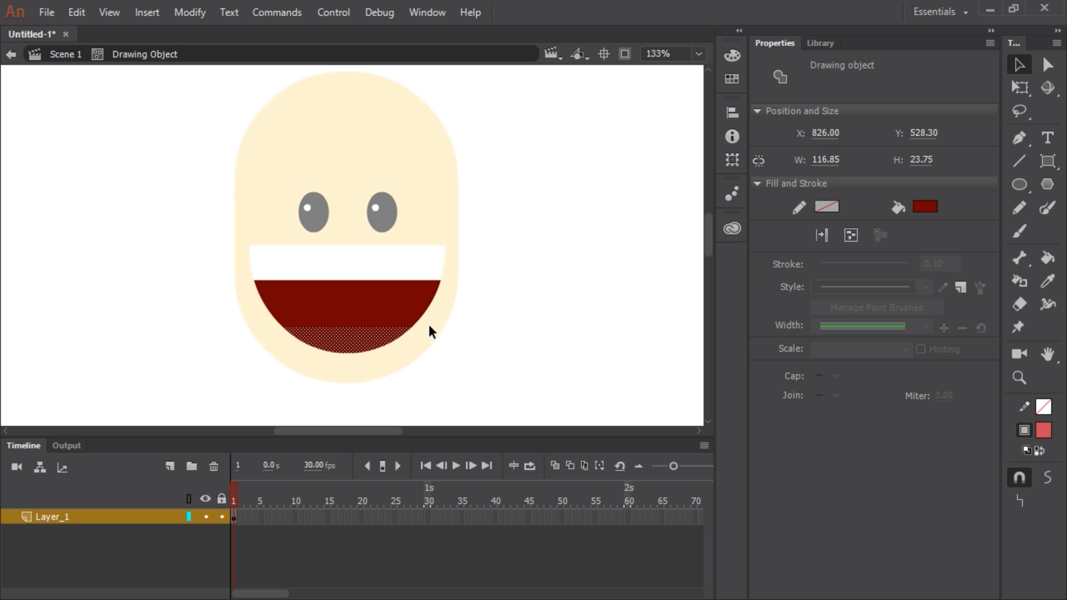
pyautogui.click(925, 207)
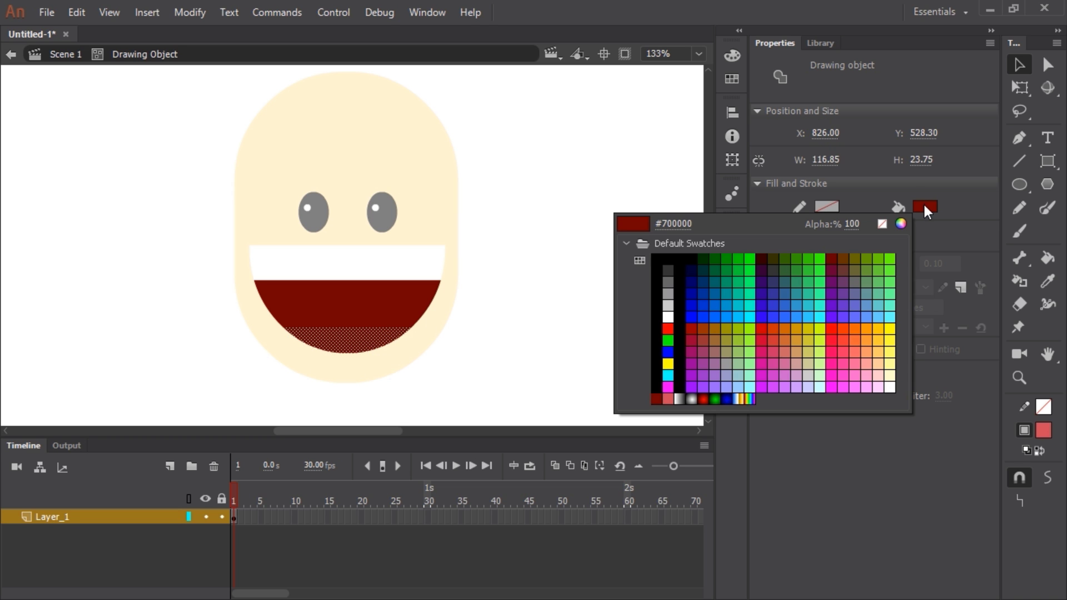
pyautogui.click(669, 398)
pyautogui.click(547, 329)
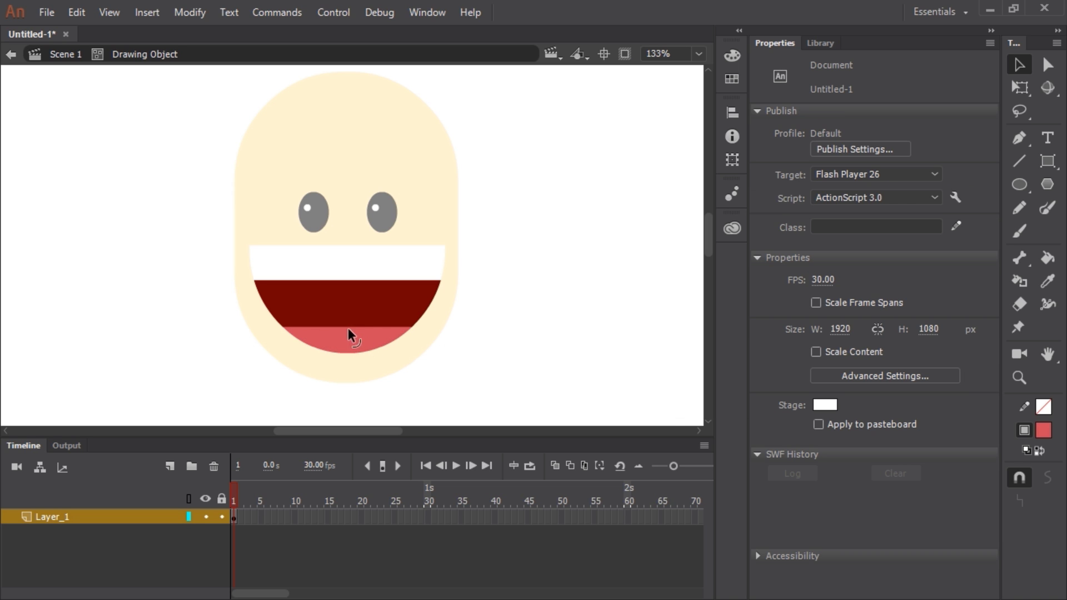
# Bend the tongue's straight upper edge upward into a gentle arch and return to the main scene
pyautogui.press('z')
pyautogui.click(357, 338)
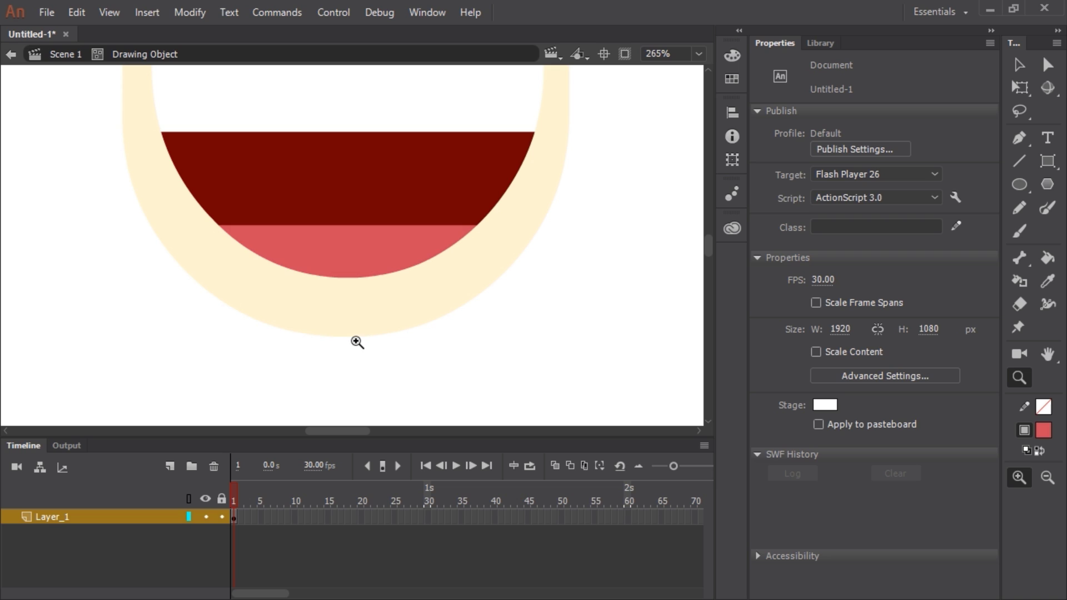
pyautogui.press('v')
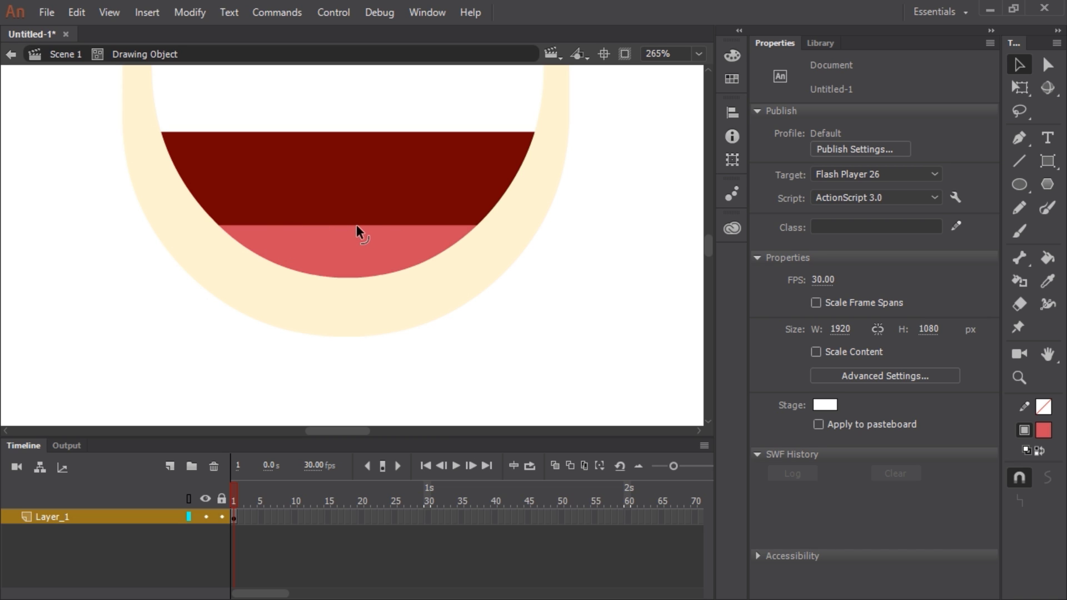
pyautogui.moveTo(356, 225); pyautogui.dragTo(357, 201)
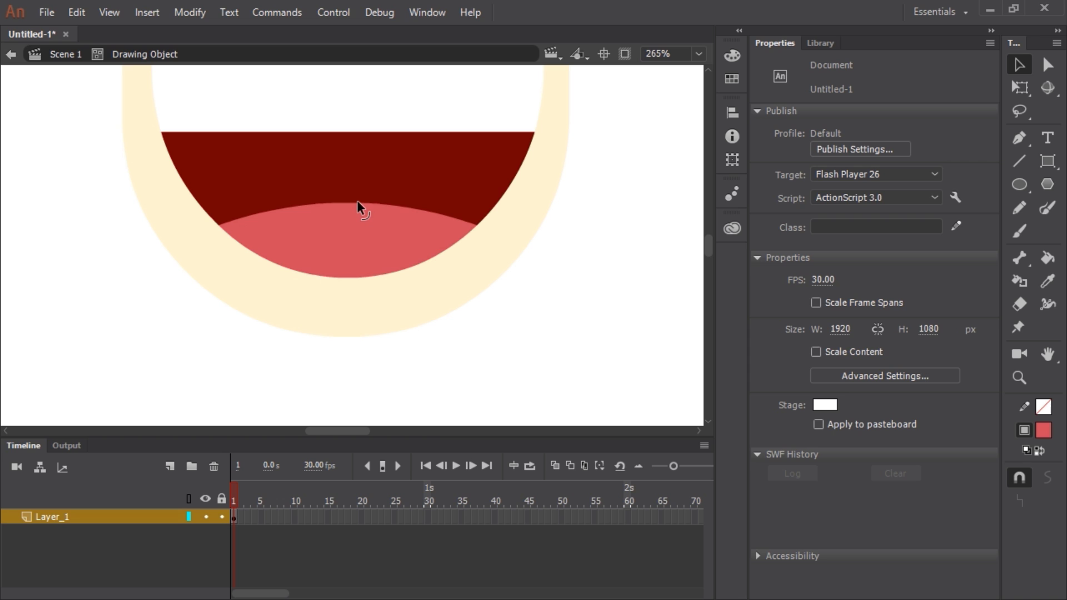
pyautogui.hotkey('ctrl', '-')
pyautogui.hotkey('ctrl', '-')
pyautogui.doubleClick(403, 288)
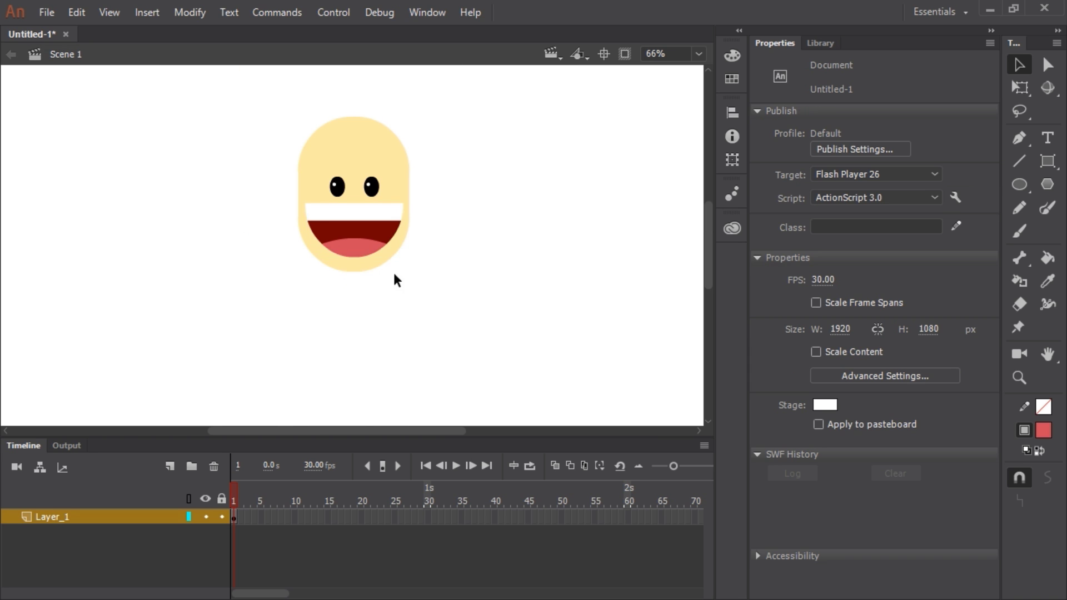
# Set the fill colour to #993300, lower its brightness to a dark brown and add it to the swatches
pyautogui.moveTo(393, 271); pyautogui.dragTo(430, 329)
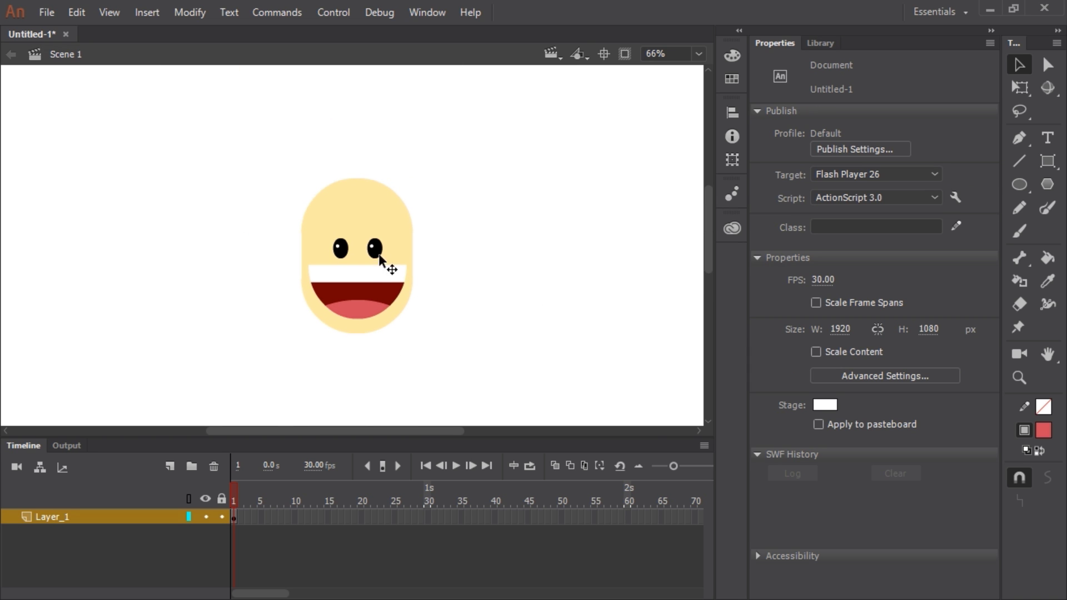
pyautogui.click(732, 53)
pyautogui.click(569, 93)
pyautogui.click(675, 211)
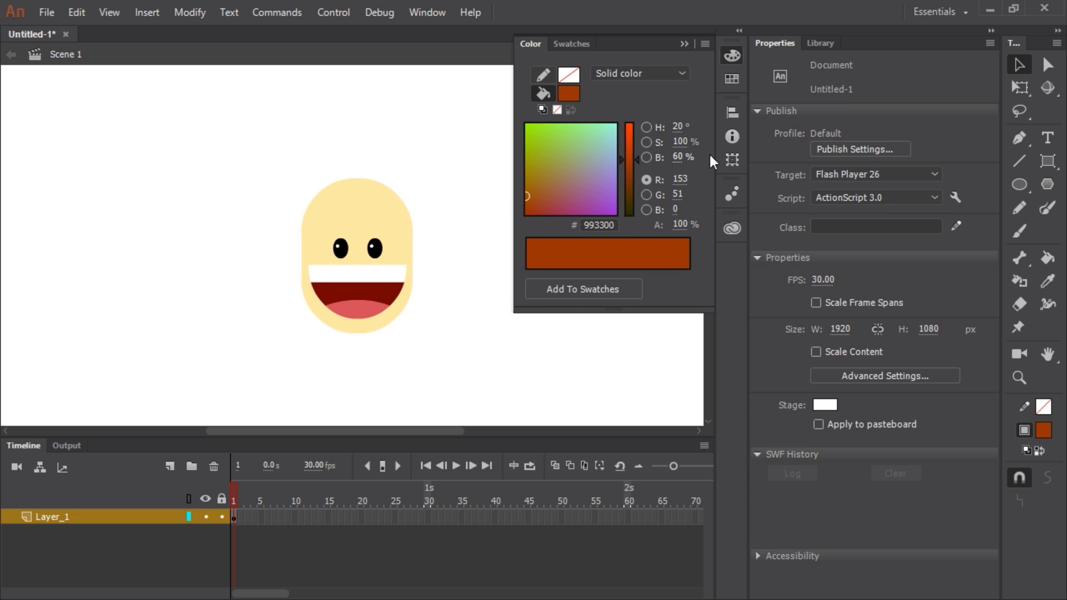
pyautogui.moveTo(678, 157); pyautogui.dragTo(656, 158)
pyautogui.click(685, 44)
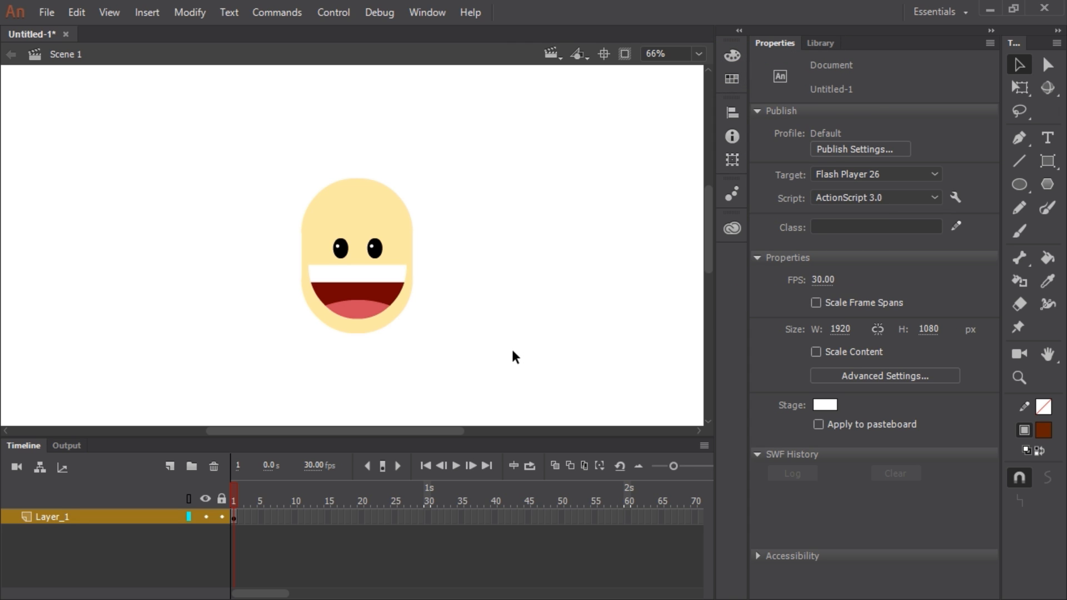
# With object drawing mode on, draw a dark brown circle about 206 px across and place it over the top of the head
pyautogui.click(1019, 185)
pyautogui.click(1020, 478)
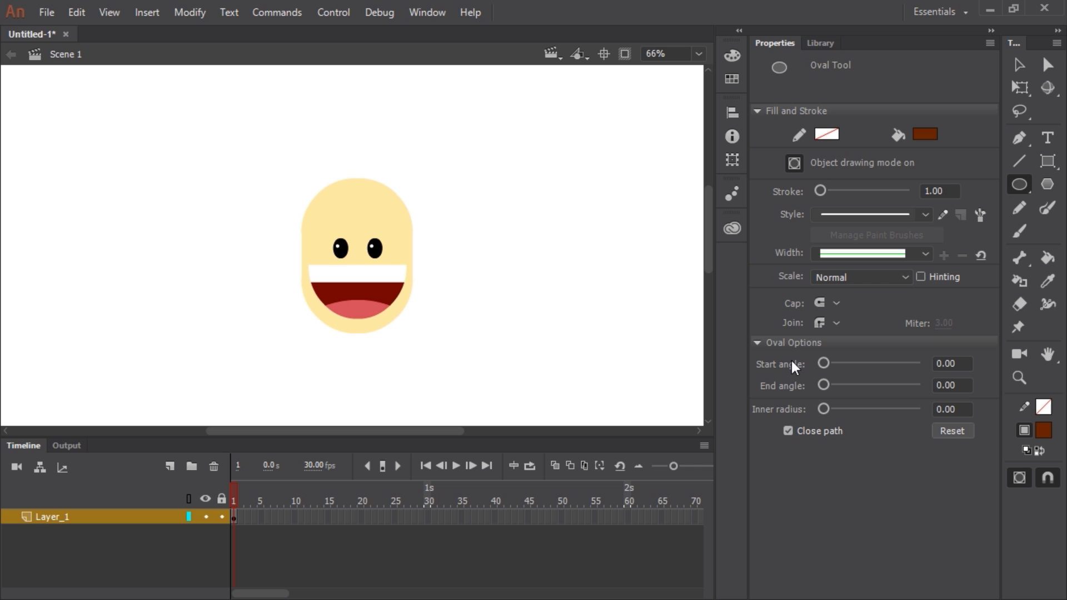
pyautogui.moveTo(275, 140)
pyautogui.mouseDown()
pyautogui.moveTo(378, 218)
pyautogui.moveTo(399, 250)
pyautogui.moveTo(389, 250)
pyautogui.mouseUp()
pyautogui.press('v')
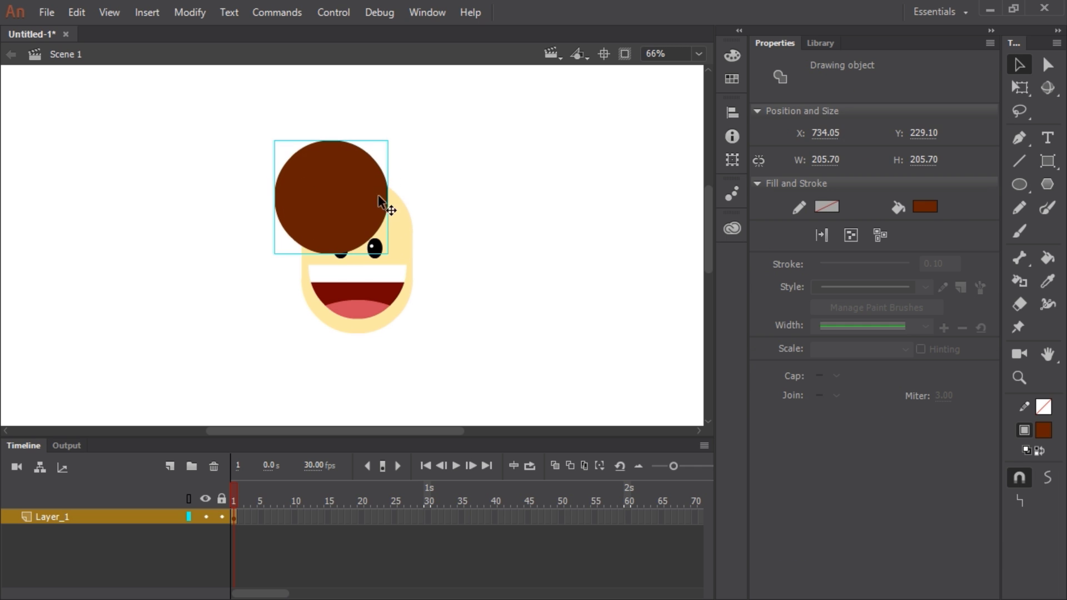
pyautogui.moveTo(352, 192); pyautogui.dragTo(379, 210)
# Delete the lower half of the brown circle inside its drawing object, leaving a half-circle of hair about 106 px high
pyautogui.hotkey('ctrl', '=')
pyautogui.moveTo(516, 265); pyautogui.dragTo(533, 218)
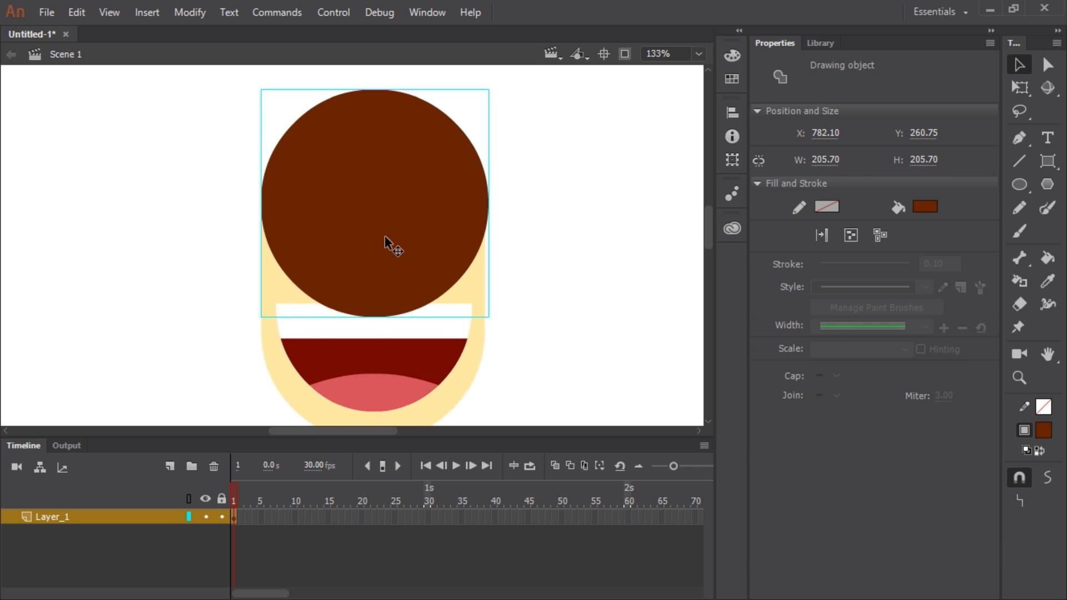
pyautogui.doubleClick(385, 237)
pyautogui.moveTo(196, 394); pyautogui.dragTo(549, 207)
pyautogui.press('Delete')
pyautogui.doubleClick(545, 206)
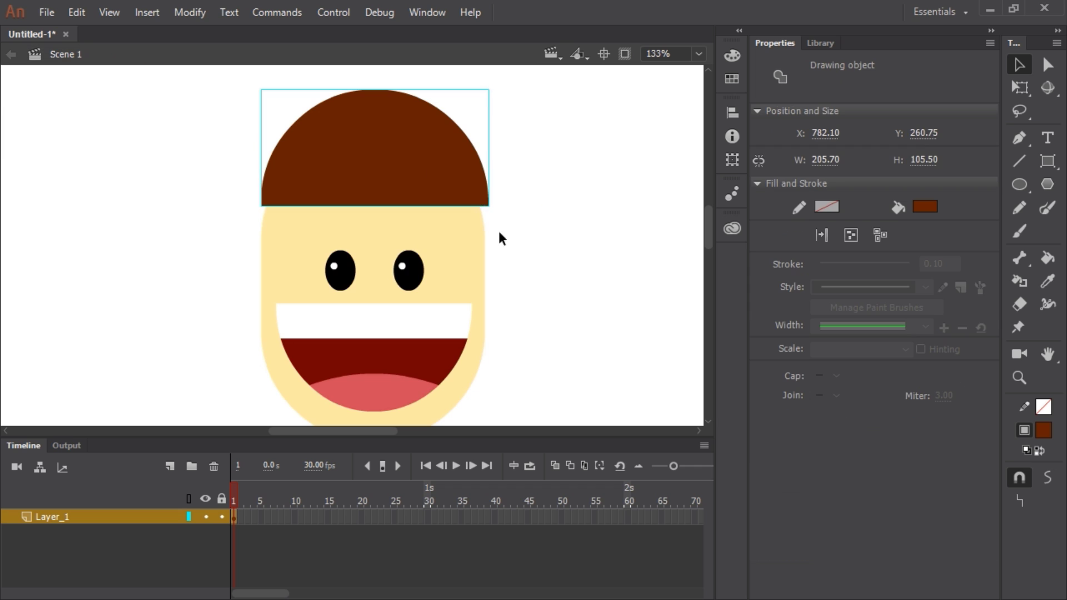
# Nudge the half-circle of hair down and slightly left onto the top of the head
pyautogui.hotkey('shift', 'Down')
pyautogui.hotkey('shift', 'Down')
pyautogui.hotkey('shift', 'Down')
pyautogui.press('Left')
pyautogui.press('Left')
pyautogui.press('Left')
pyautogui.press('Down')
pyautogui.press('Down')
# Free-transform the hair with object snapping off so it slightly overhangs both sides of the head and reaches just above the eyes
pyautogui.press('q')
pyautogui.moveTo(487, 114); pyautogui.dragTo(493, 119)
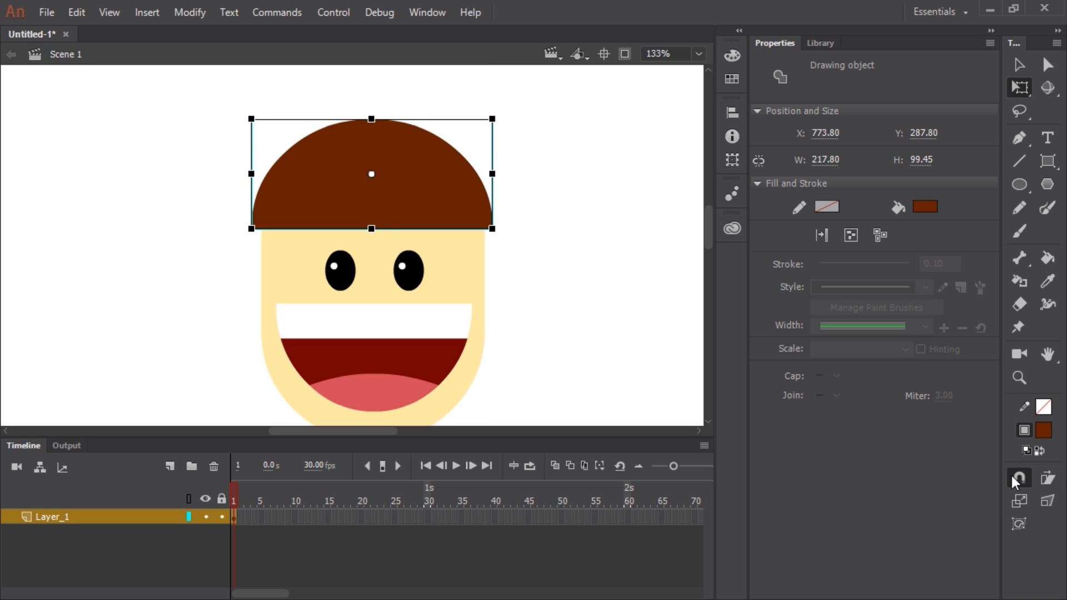
pyautogui.click(1019, 478)
pyautogui.moveTo(493, 116); pyautogui.dragTo(495, 118)
pyautogui.click(528, 155)
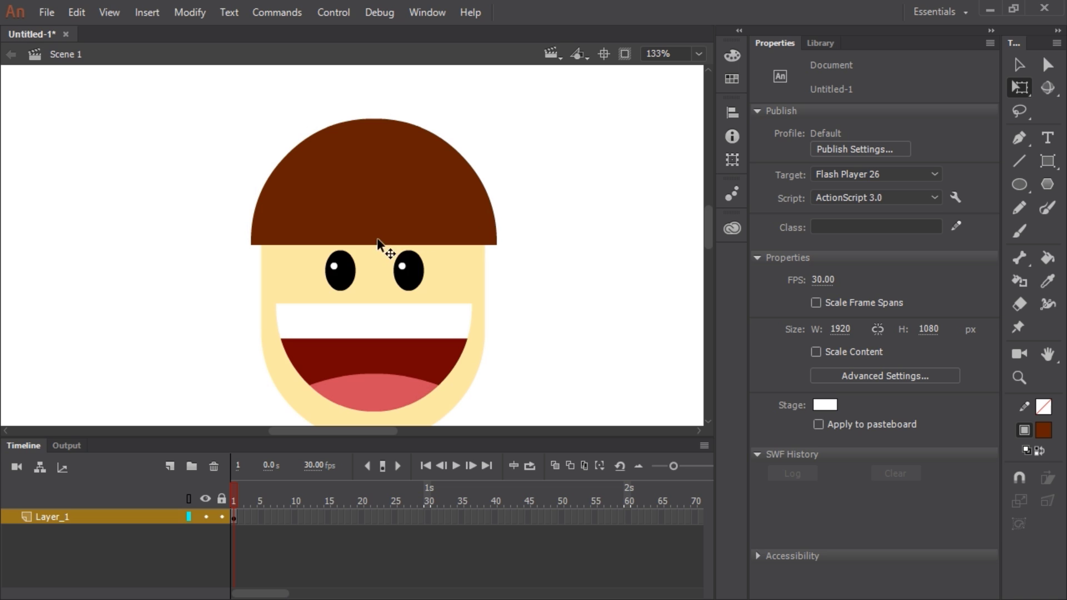
# Edit the hair's drawing object and cut a rectangular notch about 23 by 38 px from the middle of its lower edge
pyautogui.doubleClick(376, 221)
pyautogui.hotkey('ctrl', 'z')
pyautogui.doubleClick(375, 219)
pyautogui.press('v')
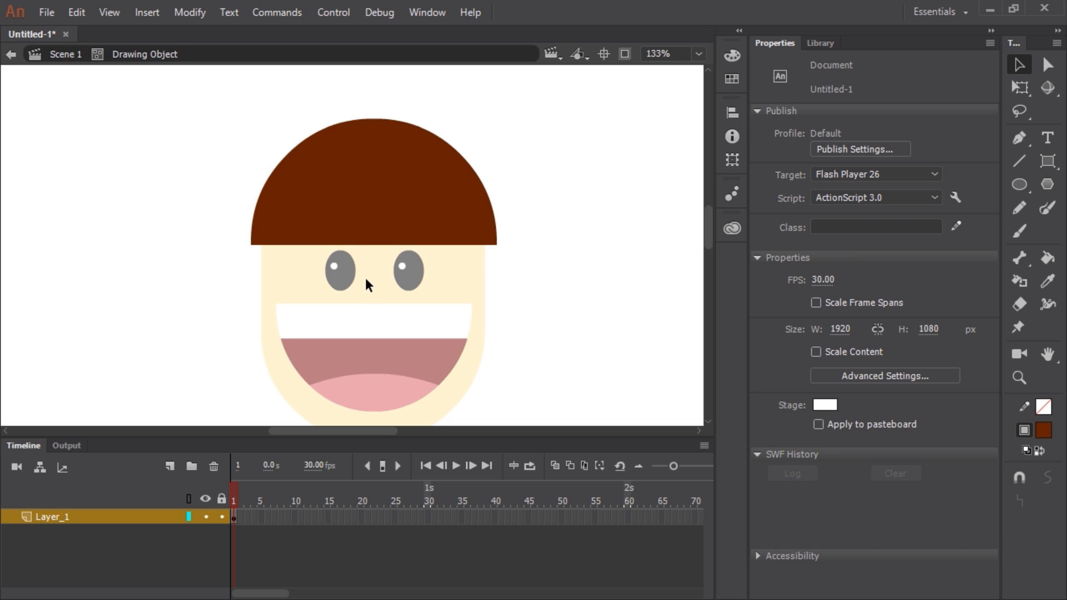
pyautogui.click(391, 203)
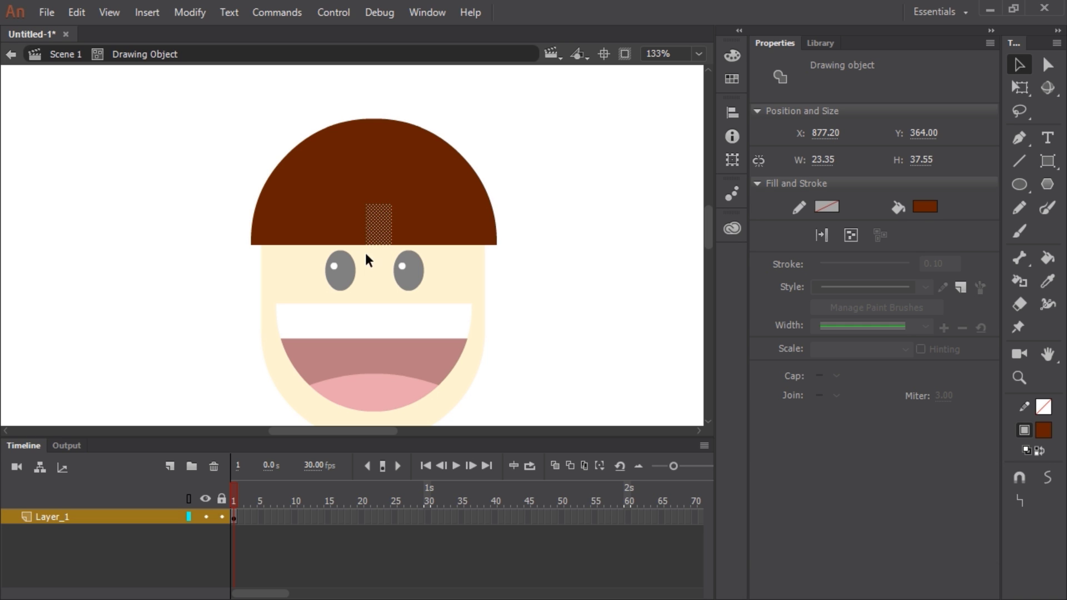
pyautogui.press('Escape')
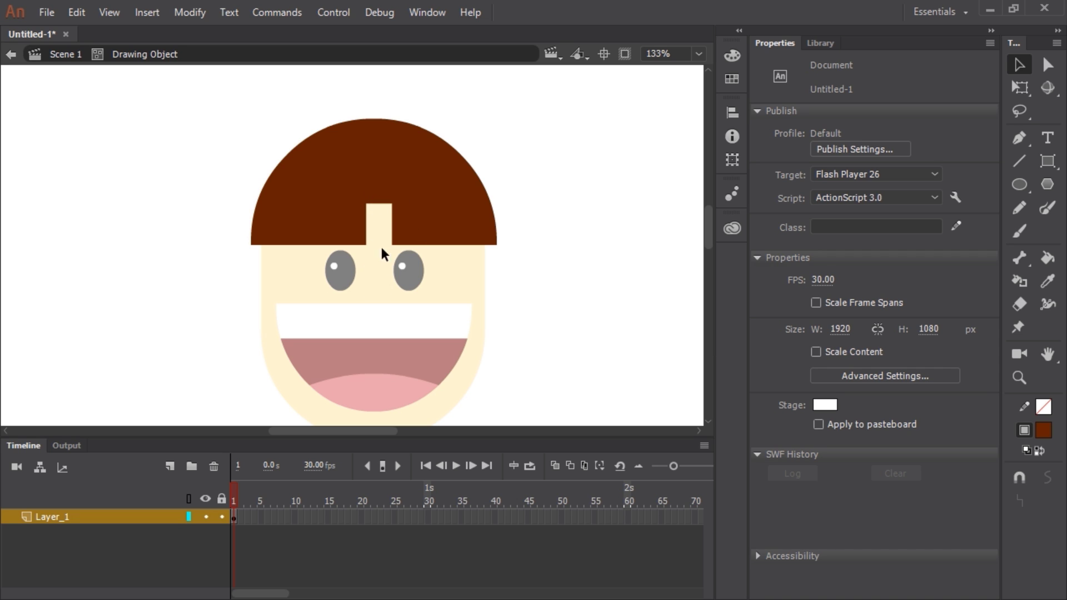
# Turn object snapping on and merge the notch's two upper corners into a single raised point, forming a pointed gap in the fringe
pyautogui.click(1019, 476)
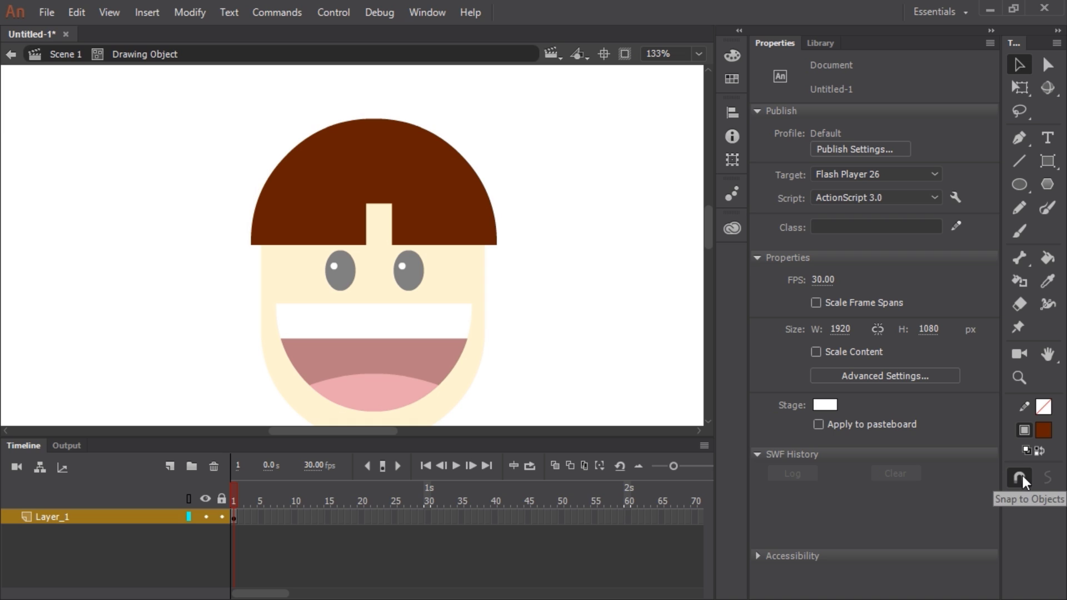
pyautogui.press('z')
pyautogui.click(372, 208)
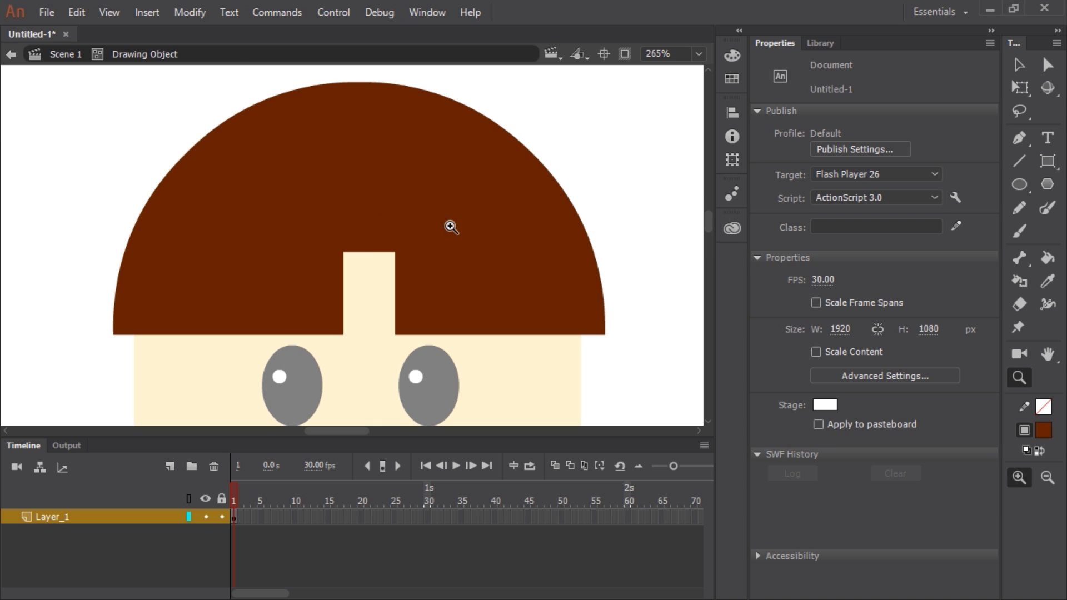
pyautogui.press('v')
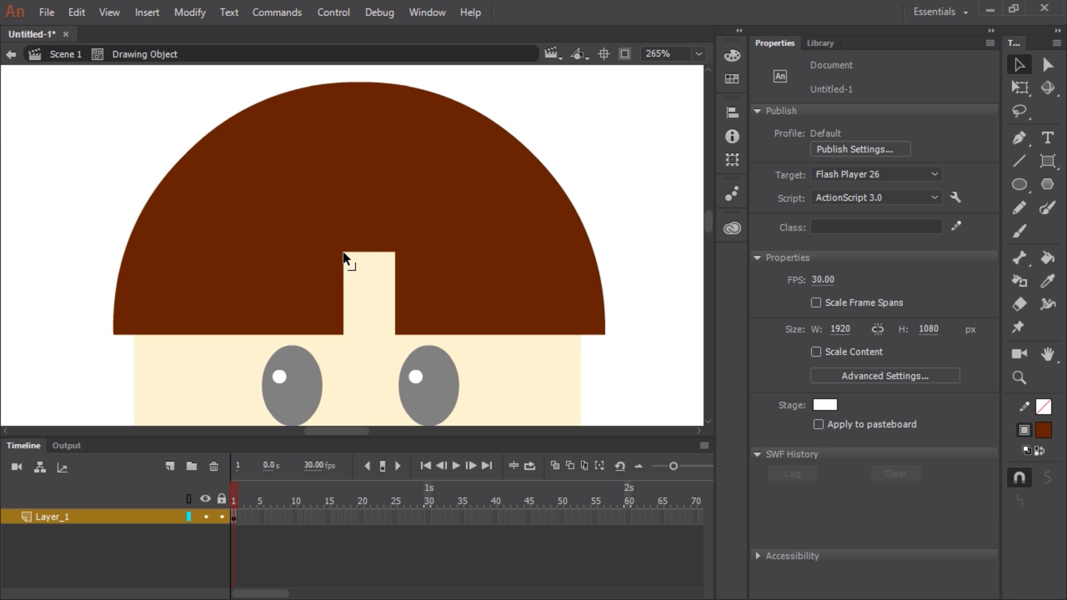
pyautogui.moveTo(345, 255); pyautogui.dragTo(394, 253)
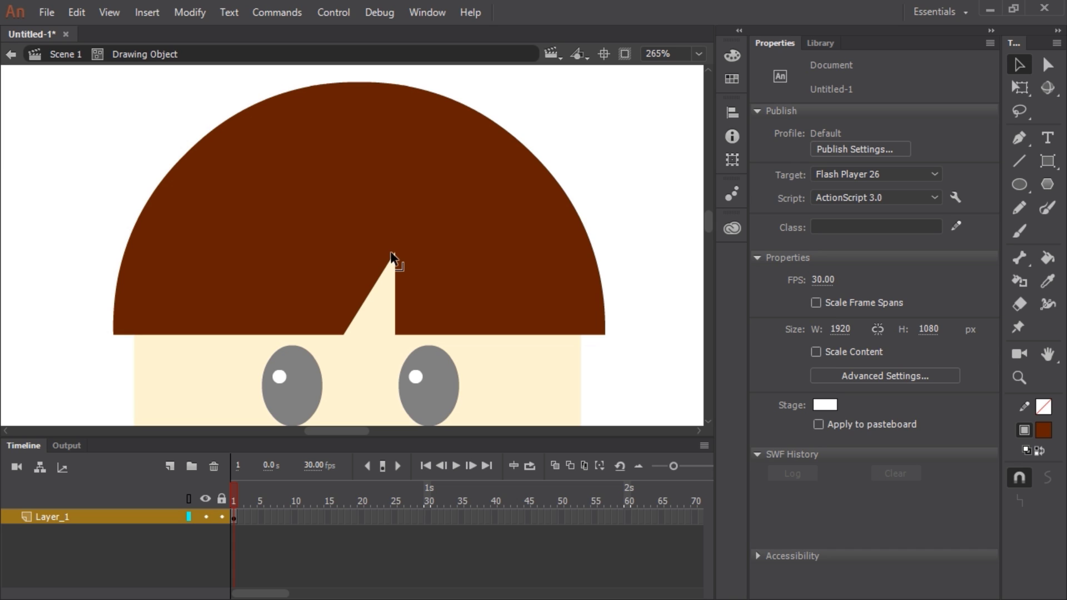
pyautogui.moveTo(392, 255); pyautogui.dragTo(370, 256)
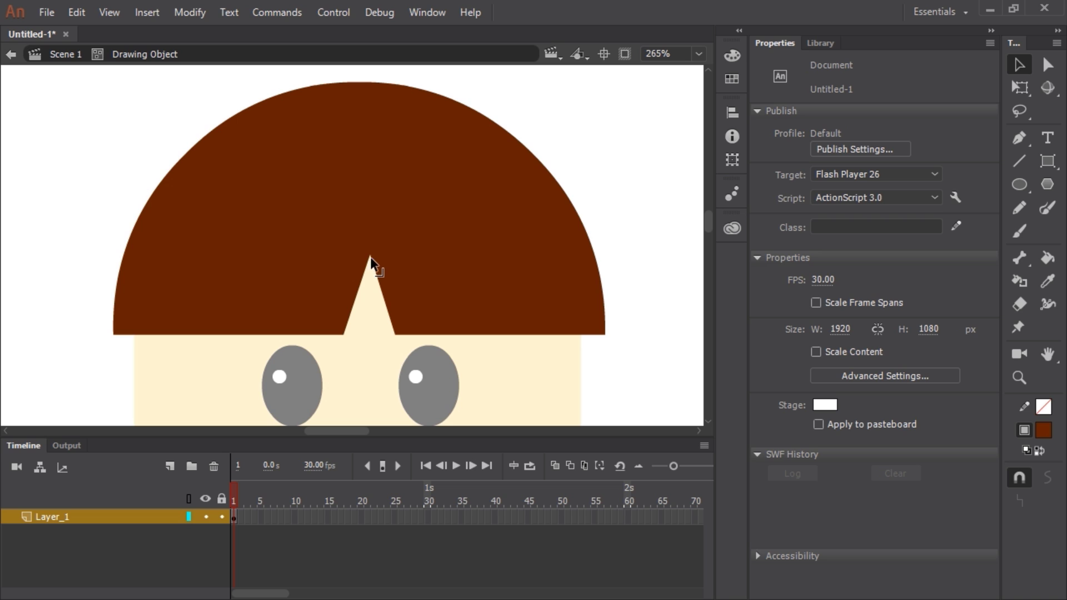
pyautogui.moveTo(372, 256); pyautogui.dragTo(362, 239)
# Pull a second, smaller pointed gap into the fringe just beside the first and return to the main scene
pyautogui.moveTo(418, 334); pyautogui.dragTo(408, 273)
pyautogui.doubleClick(631, 268)
pyautogui.click(628, 272)
# Sample the face colour as the Oval tool's fill and draw a round ear on each side of the head at eye level
pyautogui.hotkey('ctrl', '-')
pyautogui.moveTo(441, 321); pyautogui.dragTo(525, 273)
pyautogui.hotkey('ctrl', '-')
pyautogui.press('z')
pyautogui.click(429, 282)
pyautogui.press('o')
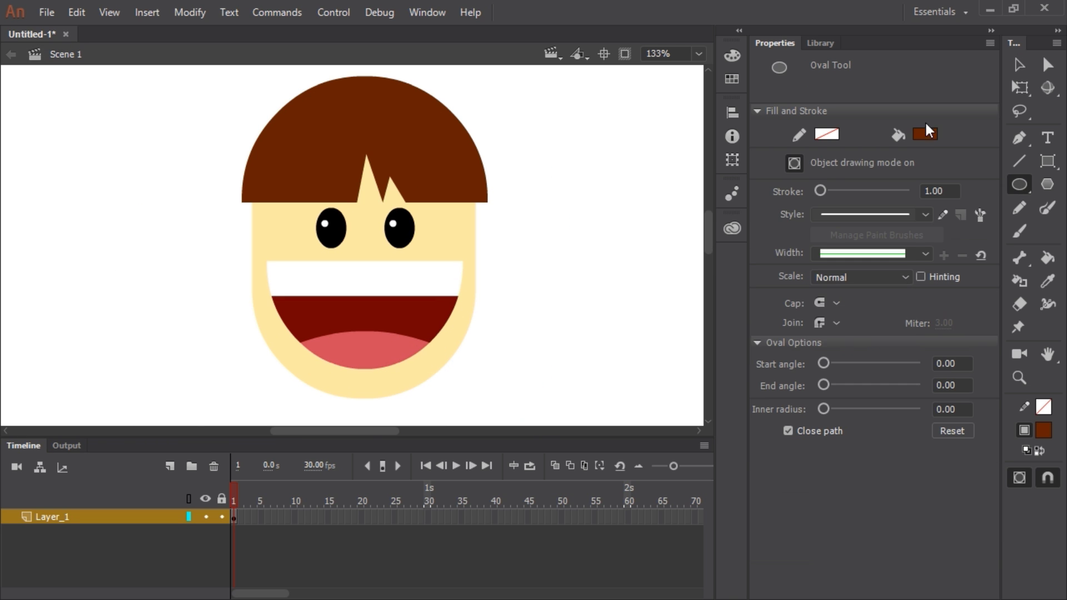
pyautogui.click(933, 134)
pyautogui.click(456, 239)
pyautogui.moveTo(476, 217)
pyautogui.mouseDown()
pyautogui.moveTo(522, 260)
pyautogui.moveTo(489, 228)
pyautogui.moveTo(242, 233)
pyautogui.mouseUp()
pyautogui.press('v')
pyautogui.click(579, 275)
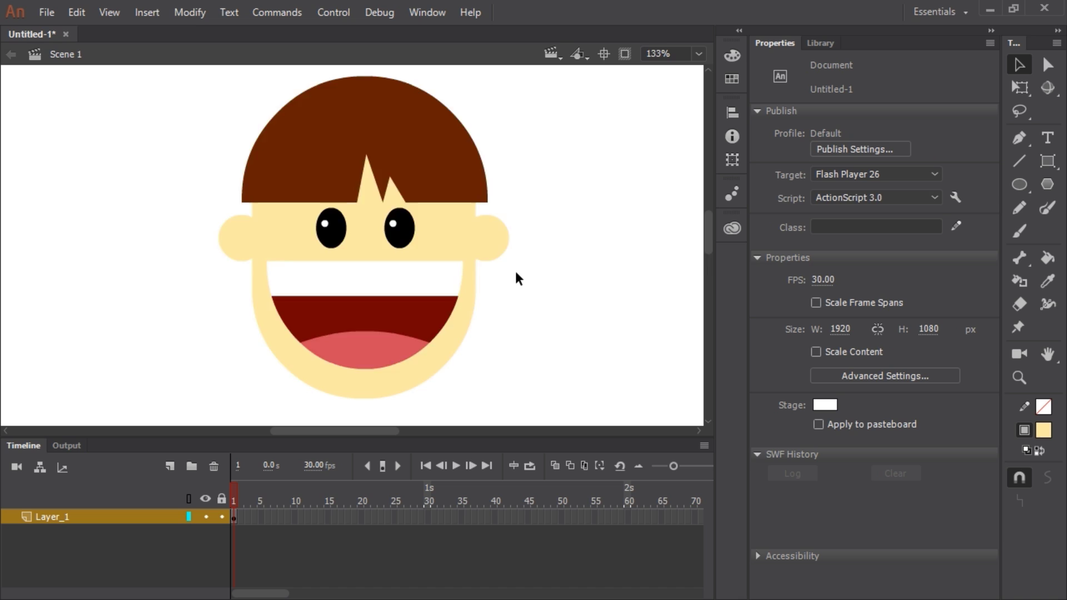
# Draw a fully rounded rectangle primitive about 249 by 463 px over the head, filled with the sampled hair colour
pyautogui.hotkey('ctrl', '-')
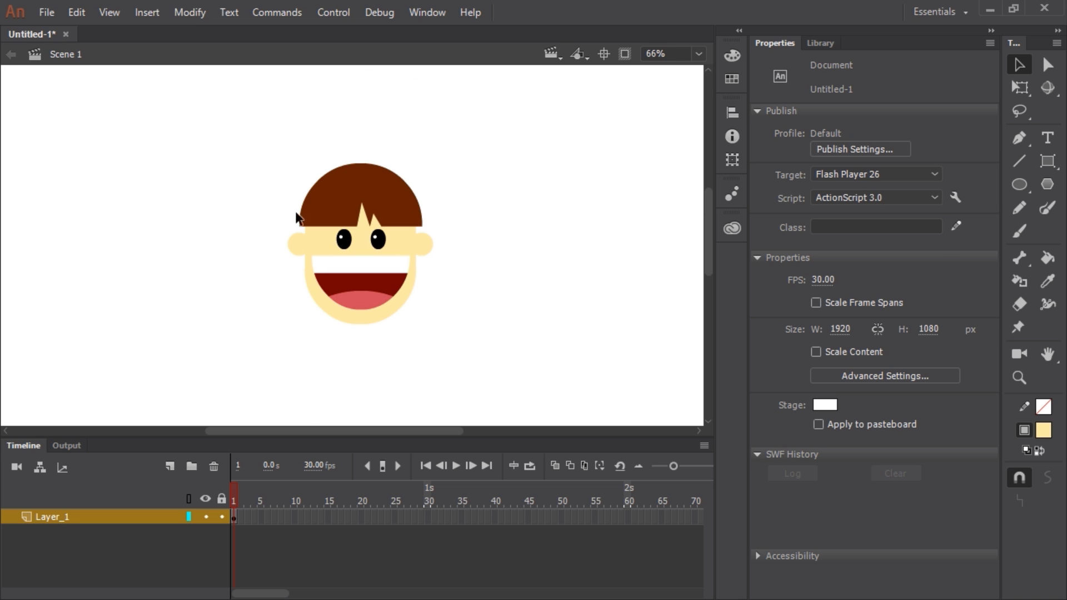
pyautogui.click(1048, 162)
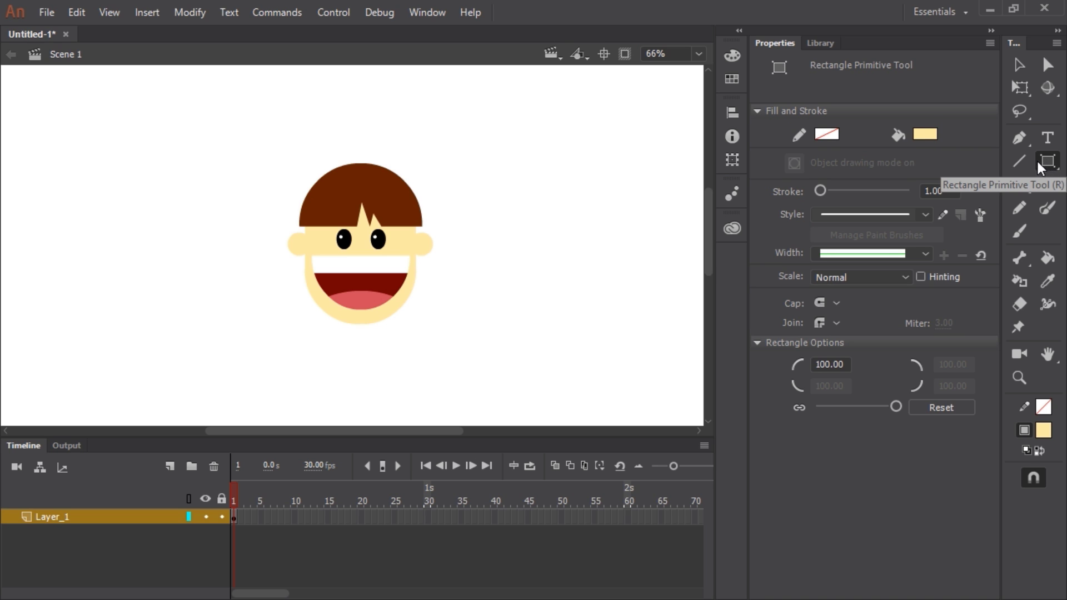
pyautogui.click(923, 133)
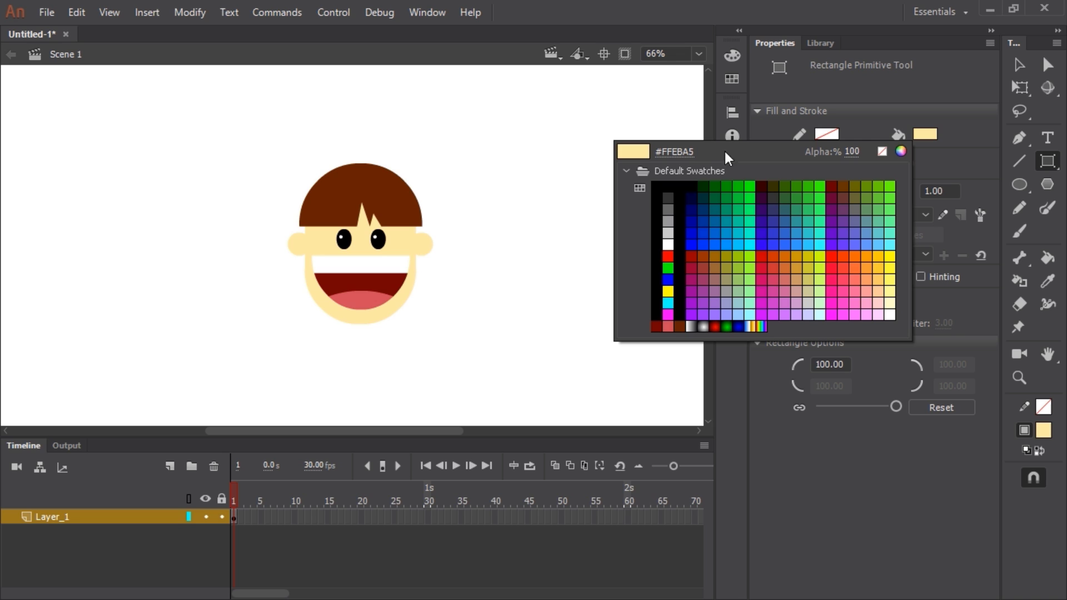
pyautogui.click(404, 206)
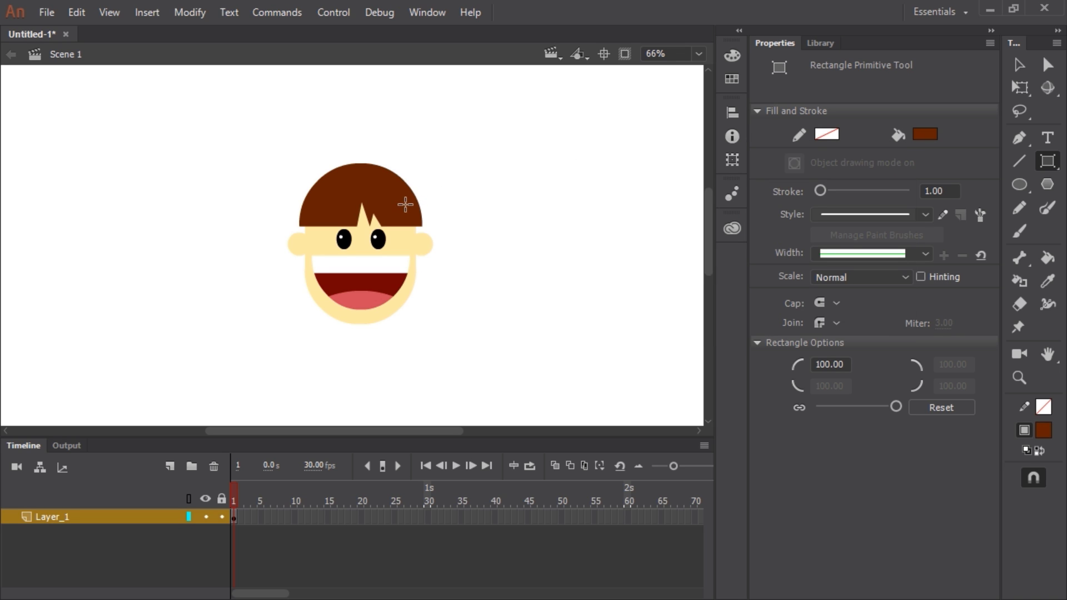
pyautogui.scroll(-2, 398, 326)
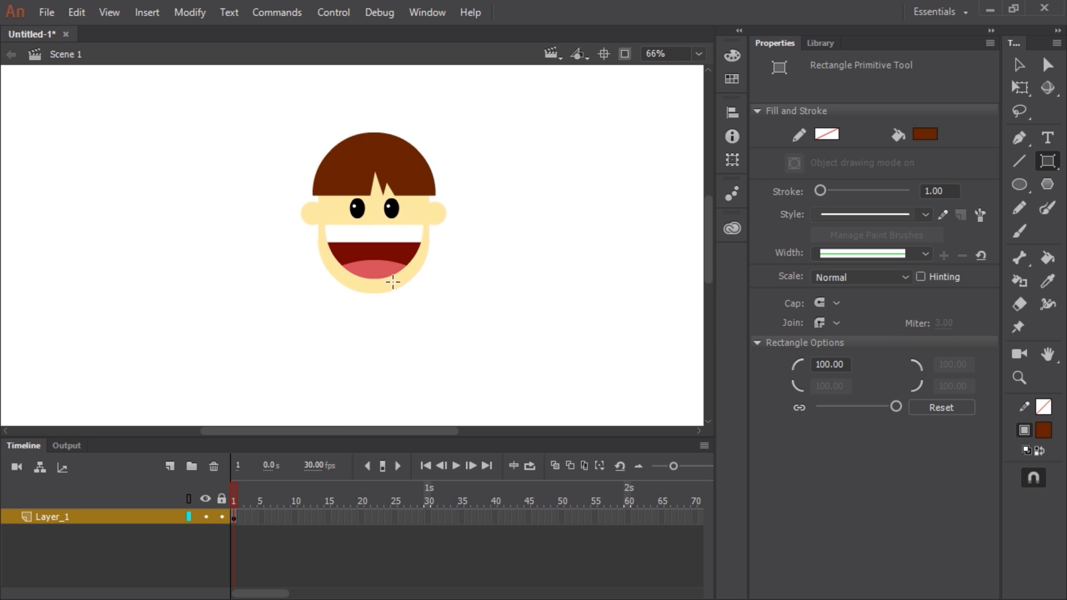
pyautogui.moveTo(298, 127); pyautogui.dragTo(440, 383)
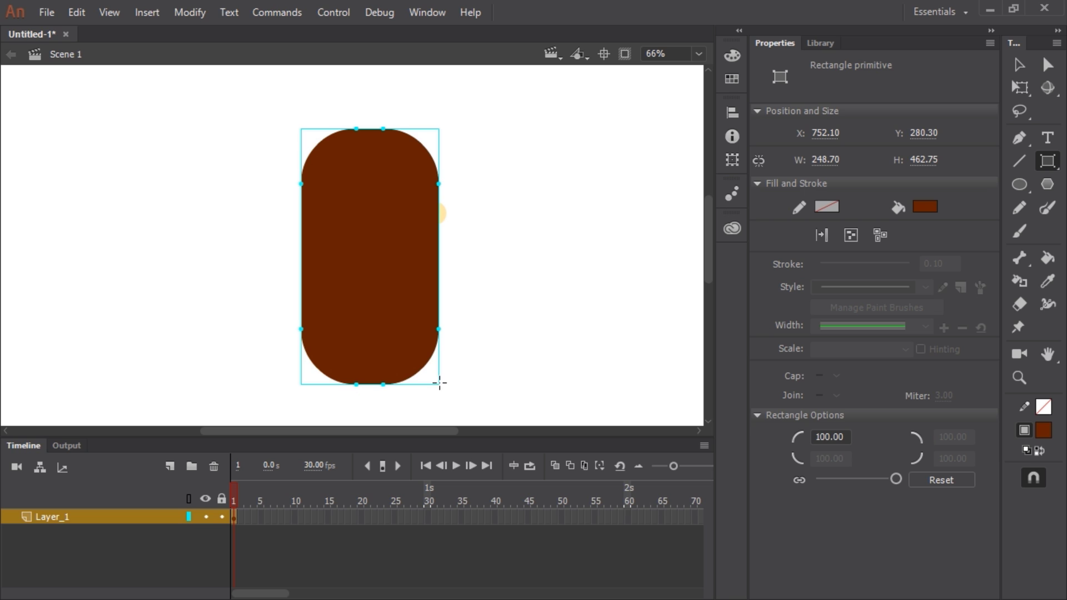
# Send the large brown rounded rectangle to the back so it forms long hair behind the face
pyautogui.click(1012, 67)
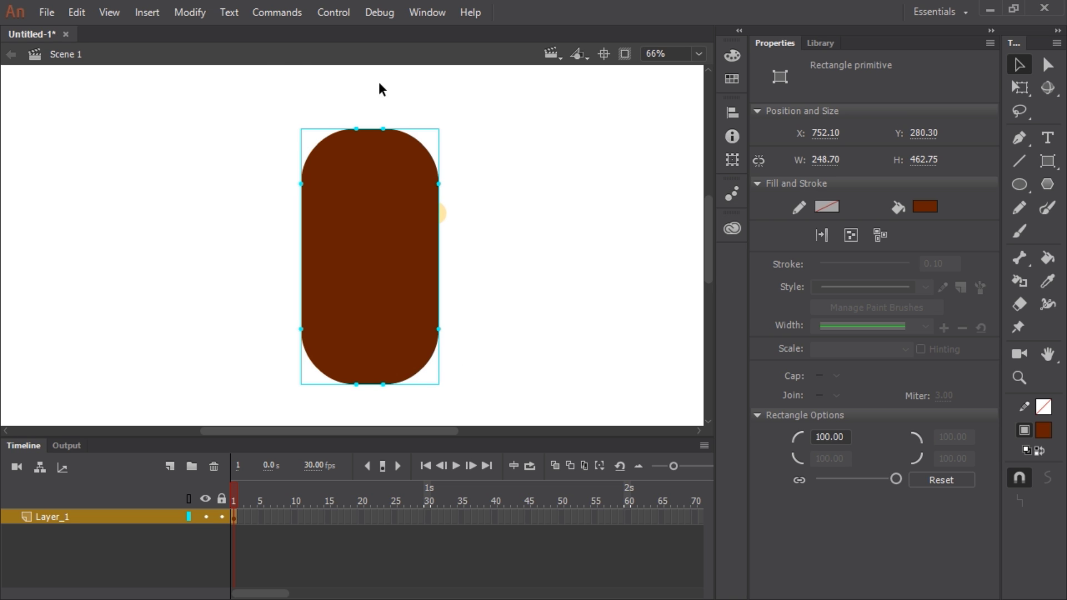
pyautogui.click(198, 12)
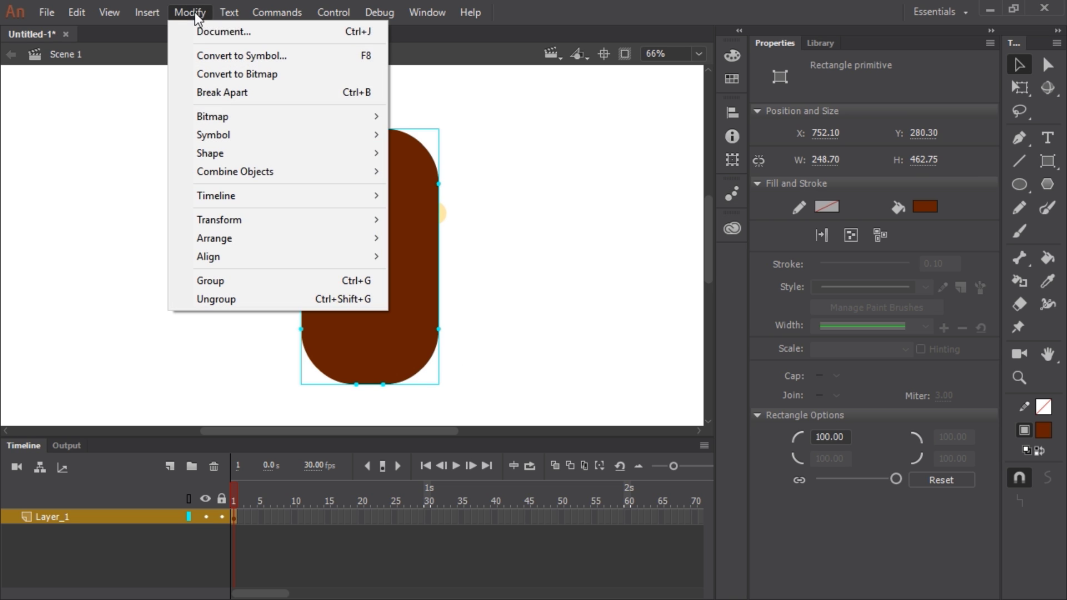
pyautogui.moveTo(281, 236)
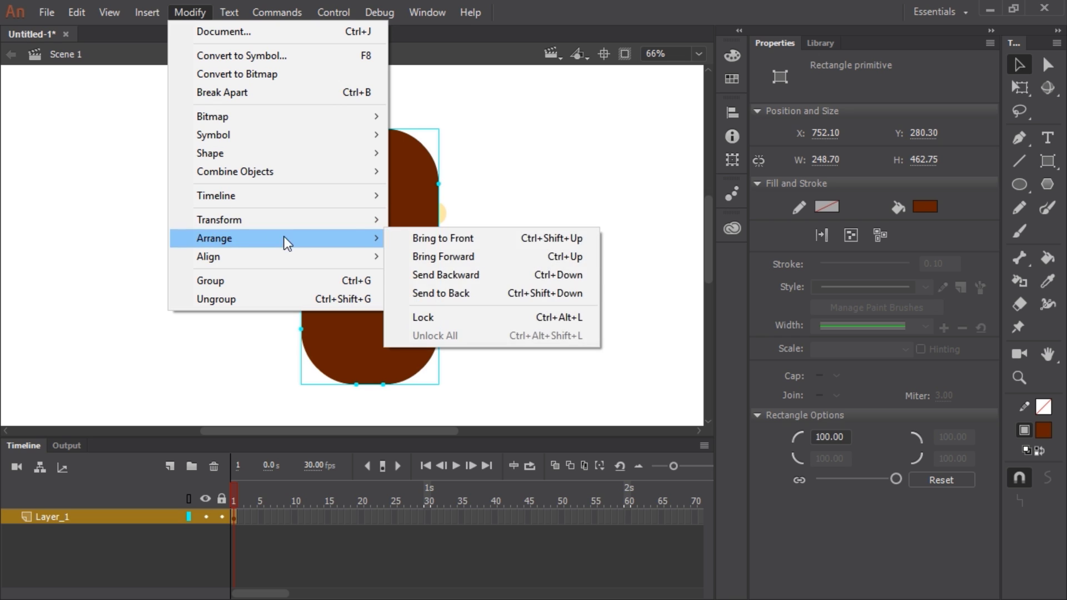
pyautogui.click(467, 290)
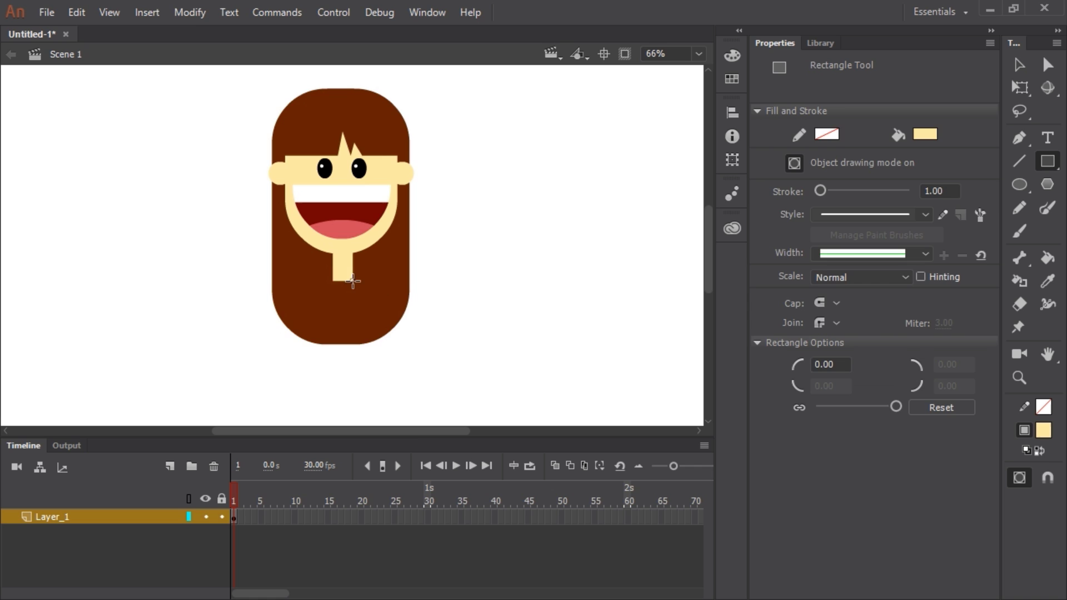
# Edit the neck rectangle and give a band about 25 px high at its top a darker skin shade
pyautogui.press('v')
pyautogui.hotkey('ctrl', '=')
pyautogui.moveTo(367, 309)
pyautogui.mouseDown()
pyautogui.moveTo(420, 260)
pyautogui.moveTo(377, 258)
pyautogui.mouseUp()
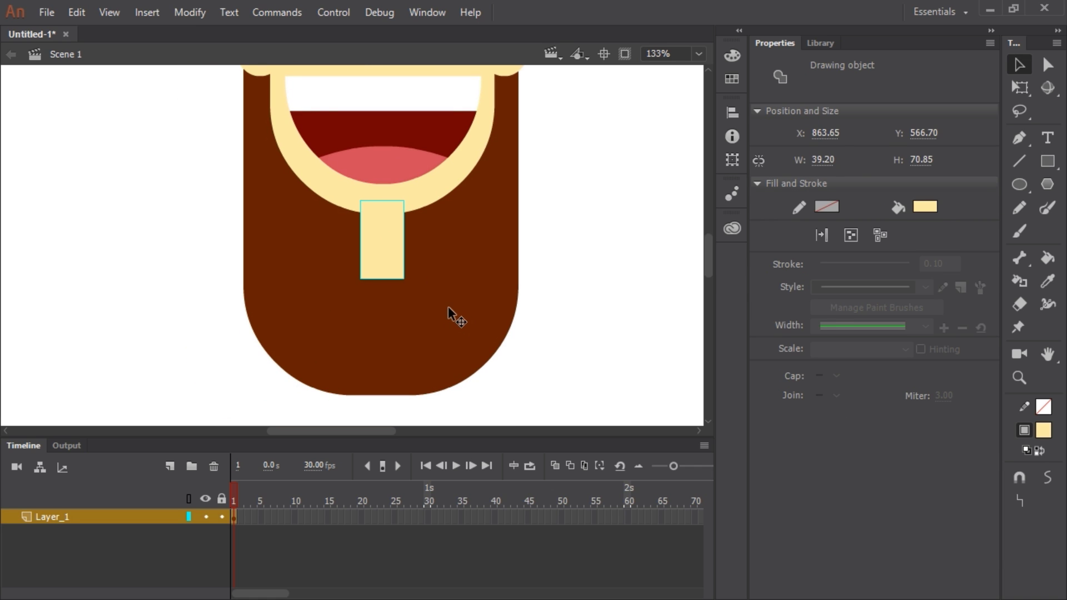
pyautogui.doubleClick(382, 247)
pyautogui.moveTo(329, 145); pyautogui.dragTo(427, 227)
pyautogui.click(732, 55)
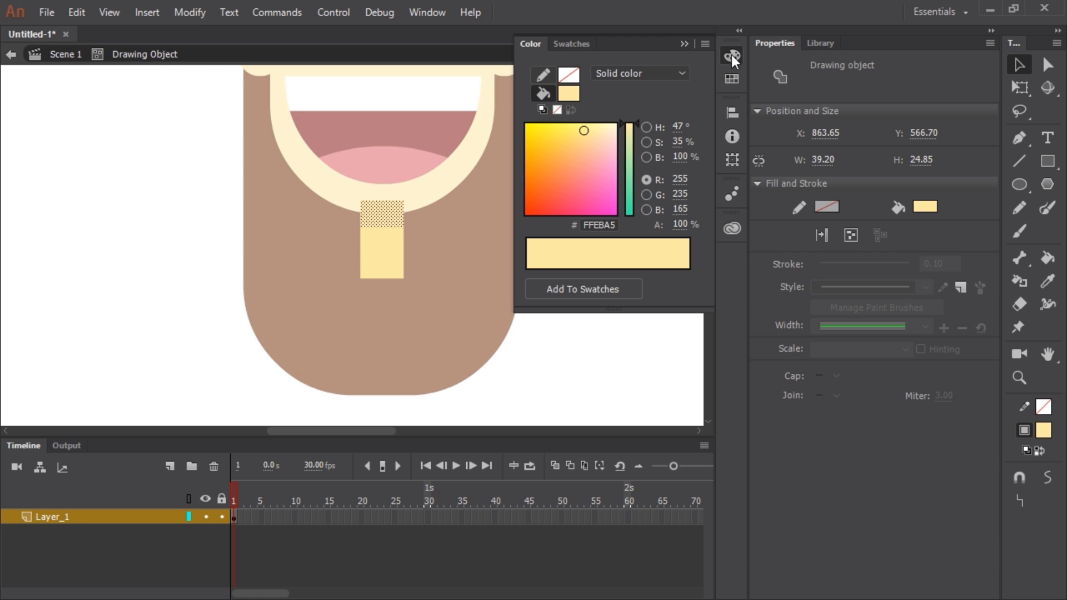
pyautogui.moveTo(672, 158); pyautogui.dragTo(678, 126)
pyautogui.click(704, 44)
pyautogui.click(781, 53)
pyautogui.click(584, 339)
# Bend the lower edge of the neck shadow into a downward curve and return to the main scene
pyautogui.press('z')
pyautogui.click(377, 217)
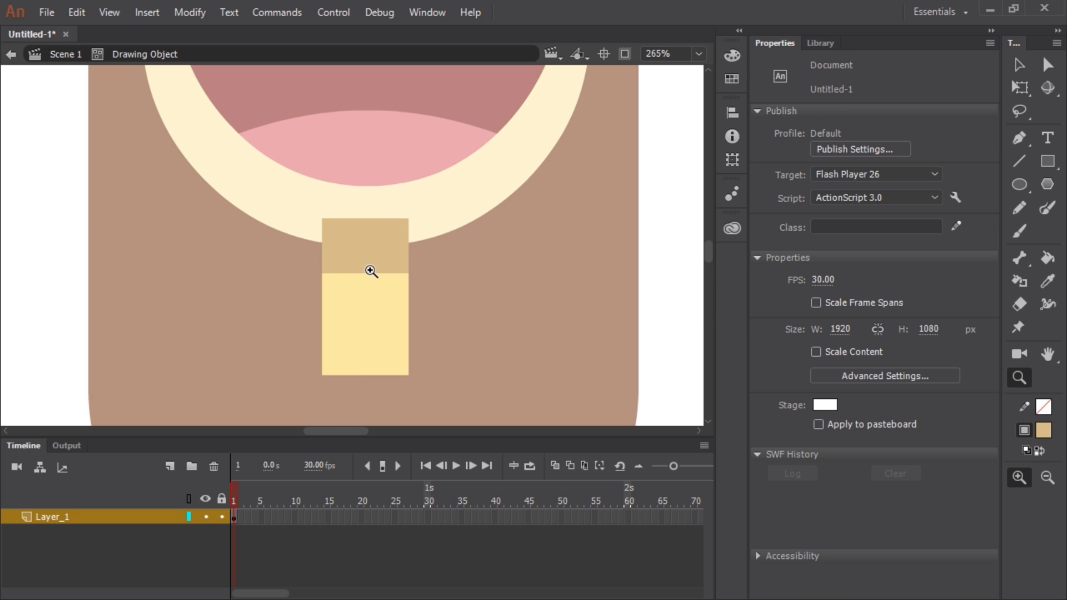
pyautogui.press('v')
pyautogui.moveTo(359, 275); pyautogui.dragTo(366, 280)
pyautogui.doubleClick(603, 334)
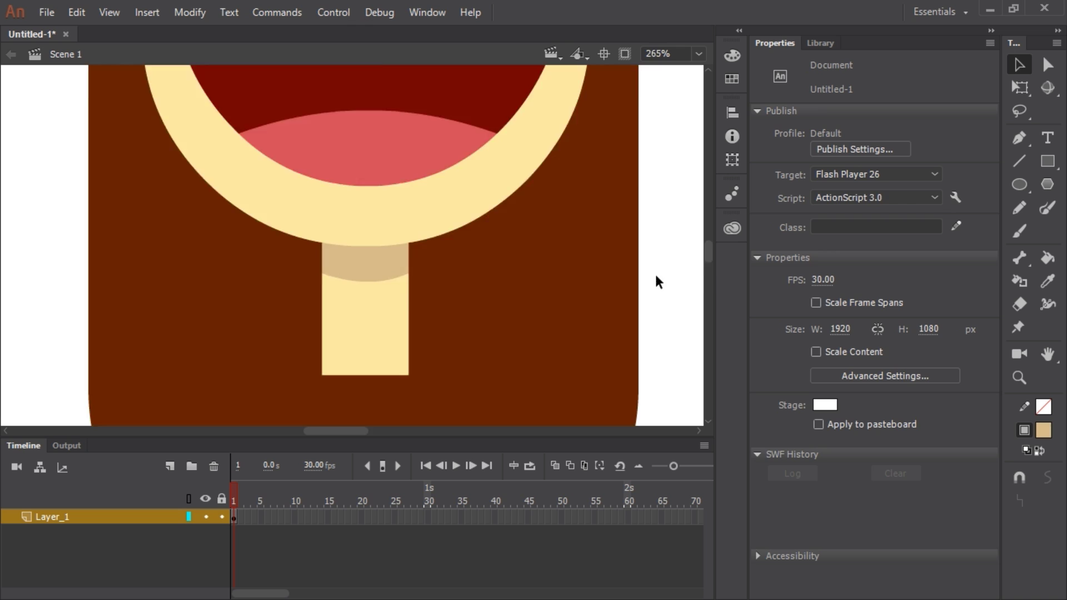
# Draw a tall, fully rounded rectangle primitive with a pinkish-purple fill below the head as the torso
pyautogui.hotkey('ctrl', '-')
pyautogui.hotkey('ctrl', '-')
pyautogui.moveTo(478, 355); pyautogui.dragTo(448, 293)
pyautogui.press('r')
pyautogui.click(918, 134)
pyautogui.click(785, 303)
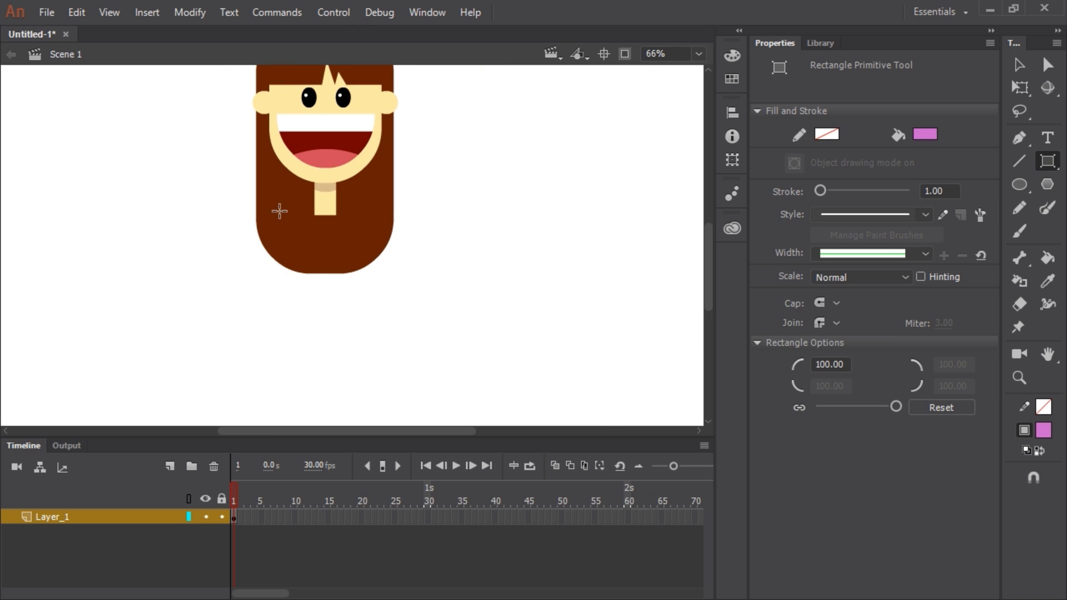
pyautogui.moveTo(283, 209); pyautogui.dragTo(365, 389)
# Adjust the torso's position beneath the neck and send it backward one level
pyautogui.press('v')
pyautogui.moveTo(343, 325); pyautogui.dragTo(344, 322)
pyautogui.hotkey('ctrl', 'Down')
pyautogui.click(416, 308)
pyautogui.moveTo(417, 307)
pyautogui.mouseDown()
pyautogui.moveTo(443, 298)
pyautogui.moveTo(427, 317)
pyautogui.mouseUp()
# Draw a wide rounded rectangle about 213 by 113 px across the shoulders, filled with a darker shade of the torso purple
pyautogui.click(1048, 161)
pyautogui.click(937, 177)
pyautogui.click(732, 56)
pyautogui.moveTo(684, 156); pyautogui.dragTo(669, 156)
pyautogui.moveTo(281, 218)
pyautogui.mouseDown()
pyautogui.moveTo(336, 260)
pyautogui.moveTo(394, 278)
pyautogui.mouseUp()
pyautogui.press('v')
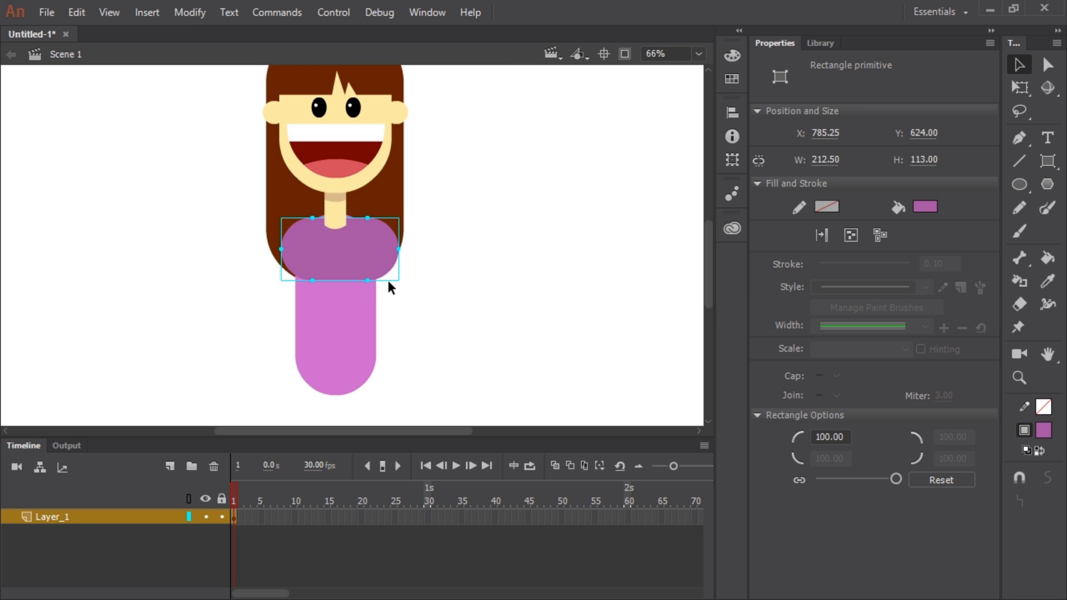
# Send the dark purple shoulder shape behind the torso and cut away its lower half to leave short sleeves
pyautogui.hotkey('ctrl', 'Down')
pyautogui.hotkey('ctrl', 'Down')
pyautogui.doubleClick(382, 236)
pyautogui.press('Return')
pyautogui.moveTo(255, 343); pyautogui.dragTo(427, 247)
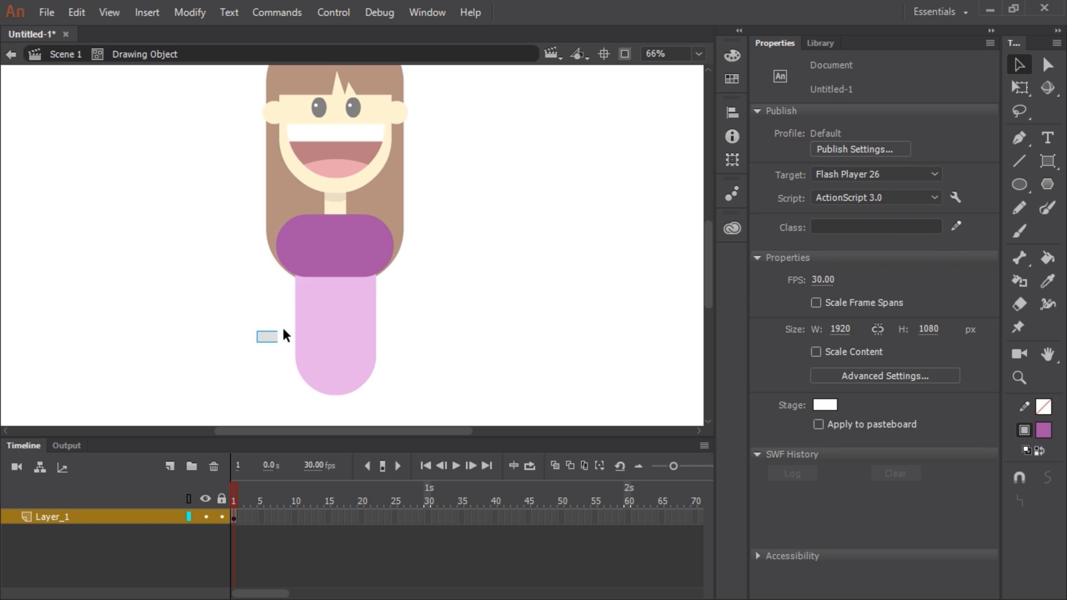
pyautogui.press('Delete')
pyautogui.doubleClick(442, 204)
pyautogui.moveTo(441, 203); pyautogui.dragTo(435, 126)
# Draw a dark purple rounded rectangle at the torso's lower end and cut away its lower half to form a skirt
pyautogui.press('r')
pyautogui.moveTo(273, 274)
pyautogui.mouseDown()
pyautogui.moveTo(386, 342)
pyautogui.moveTo(408, 341)
pyautogui.moveTo(377, 315)
pyautogui.mouseUp()
pyautogui.press('v')
pyautogui.doubleClick(337, 318)
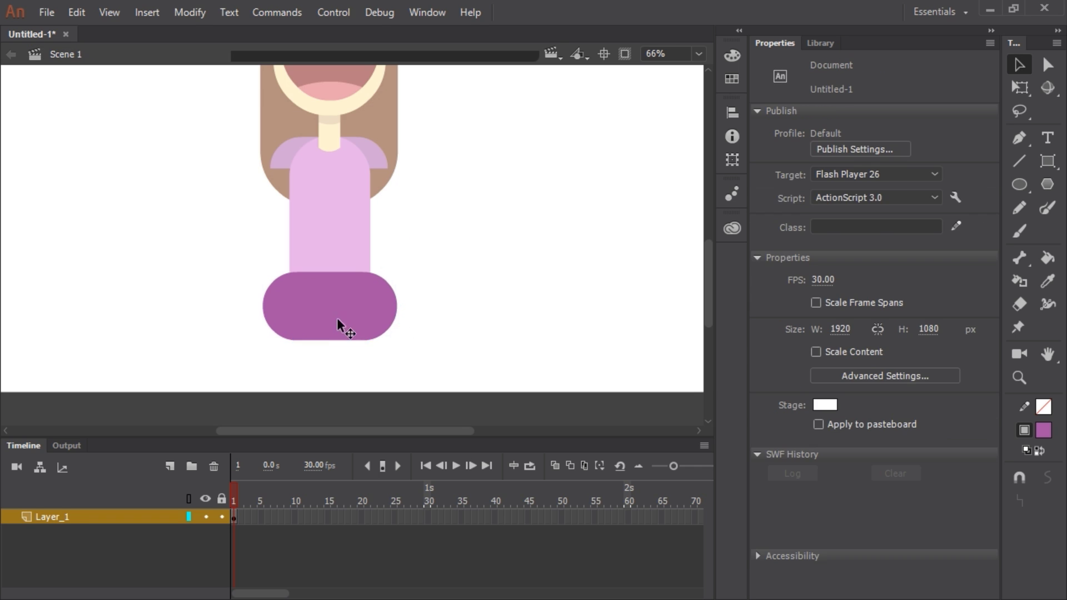
pyautogui.moveTo(236, 372); pyautogui.dragTo(450, 307)
pyautogui.press('Delete')
pyautogui.doubleClick(347, 238)
pyautogui.doubleClick(347, 238)
pyautogui.moveTo(239, 350); pyautogui.dragTo(429, 287)
pyautogui.press('Delete')
pyautogui.doubleClick(429, 287)
# Draw a skin-coloured rectangular arm below one sleeve and place a copy below the other sleeve
pyautogui.click(330, 133)
pyautogui.press('r')
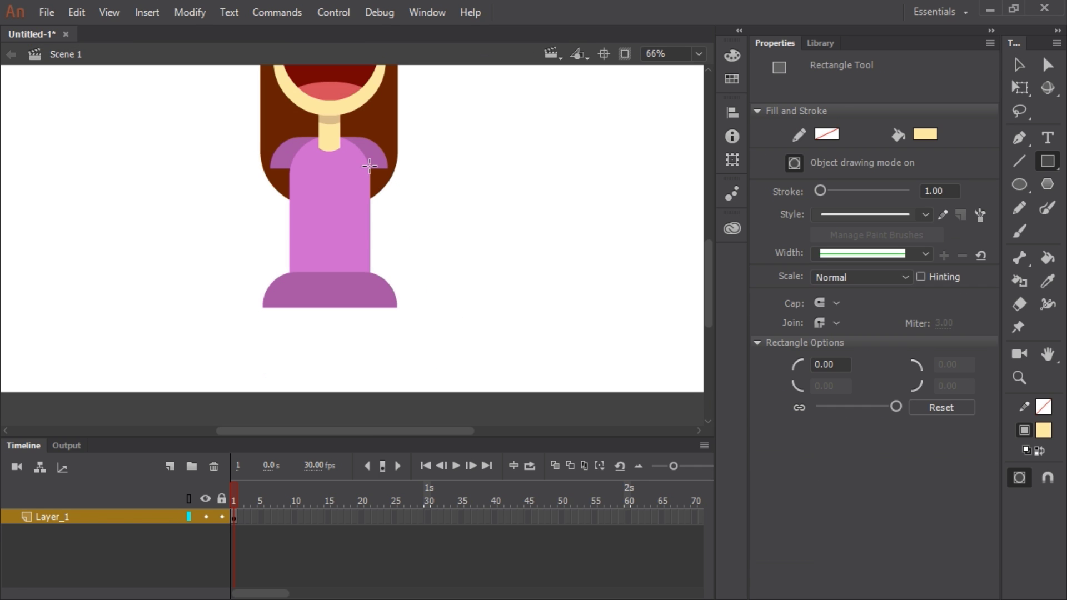
pyautogui.moveTo(367, 162); pyautogui.dragTo(386, 287)
pyautogui.press('v')
pyautogui.moveTo(372, 228); pyautogui.dragTo(290, 236)
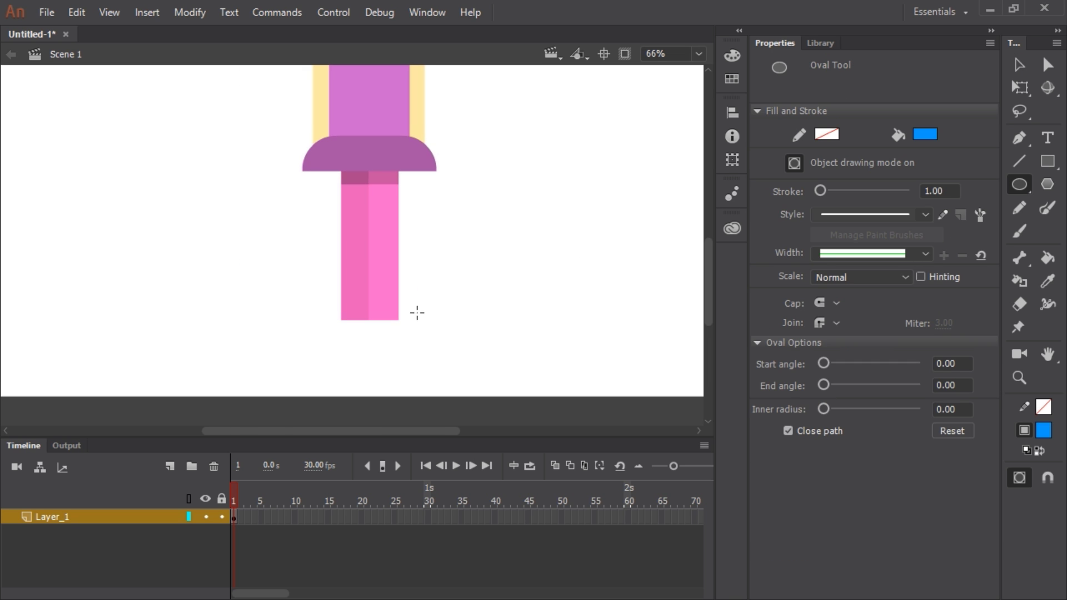
# Draw a blue oval beside the legs and cut away its lower half to make a domed shoe
pyautogui.moveTo(417, 305); pyautogui.dragTo(468, 362)
pyautogui.press('v')
pyautogui.doubleClick(453, 342)
pyautogui.moveTo(391, 377); pyautogui.dragTo(504, 334)
pyautogui.press('Delete')
pyautogui.doubleClick(502, 333)
# Set the darker blue sole line under the shoe to a stroke of about 19.65 and shorten it to fit the dome
pyautogui.moveTo(448, 331); pyautogui.dragTo(437, 337)
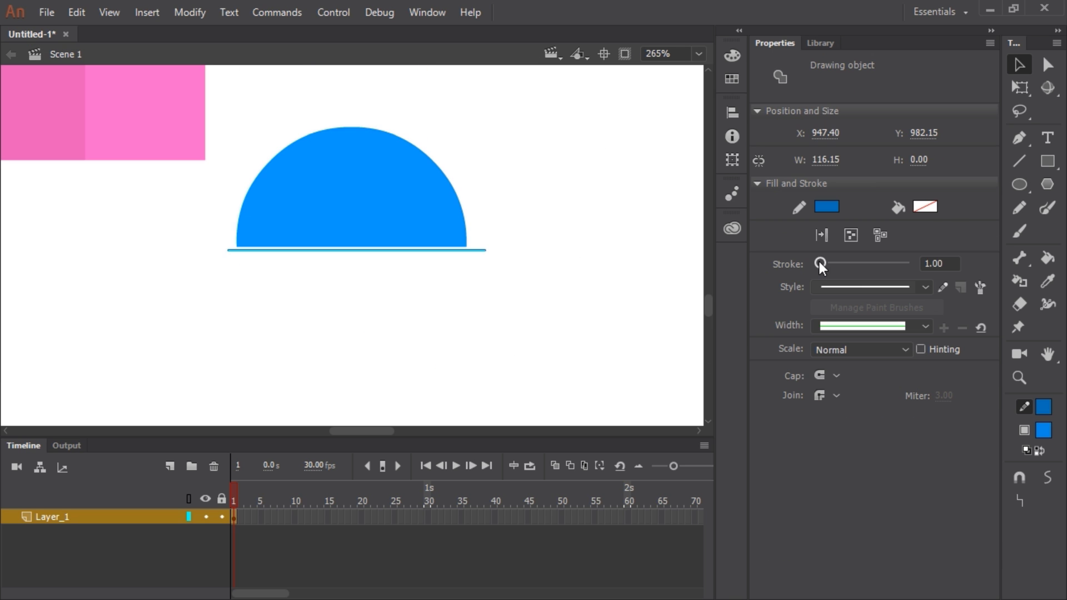
pyautogui.moveTo(820, 263); pyautogui.dragTo(829, 262)
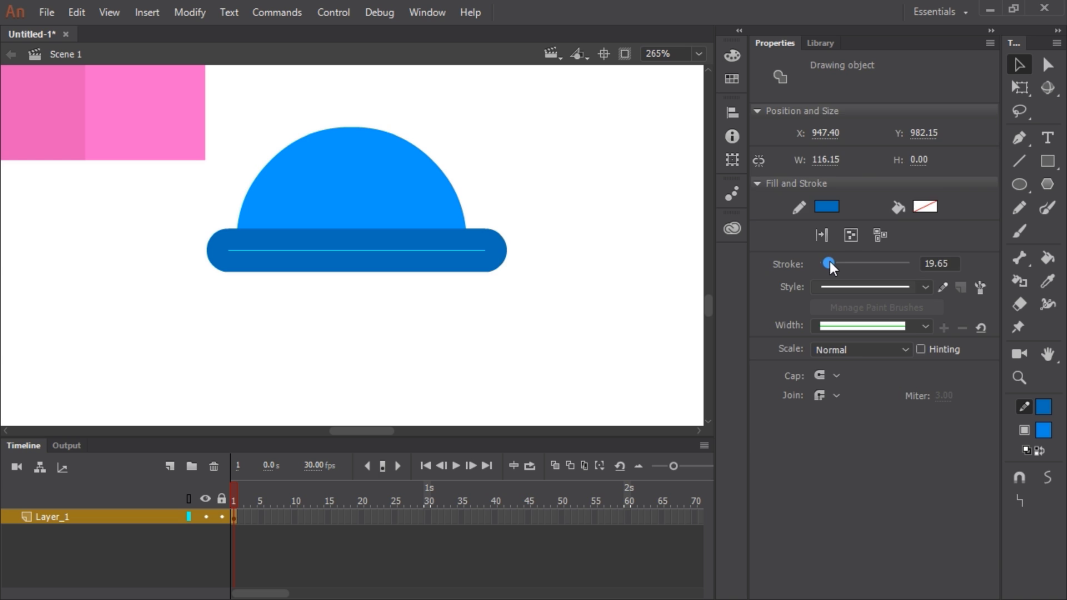
pyautogui.click(558, 259)
pyautogui.moveTo(483, 250)
pyautogui.mouseDown()
pyautogui.moveTo(428, 251)
pyautogui.moveTo(460, 254)
pyautogui.mouseUp()
pyautogui.click(438, 279)
# Move the shoe to the end of the right-hand leg and scale its dome to about 82 by 44 px
pyautogui.hotkey('ctrl', '-')
pyautogui.hotkey('ctrl', '-')
pyautogui.moveTo(436, 193); pyautogui.dragTo(319, 261)
pyautogui.moveTo(367, 237); pyautogui.dragTo(319, 226)
pyautogui.hotkey('ctrl', '=')
pyautogui.press('q')
pyautogui.moveTo(414, 219); pyautogui.dragTo(402, 226)
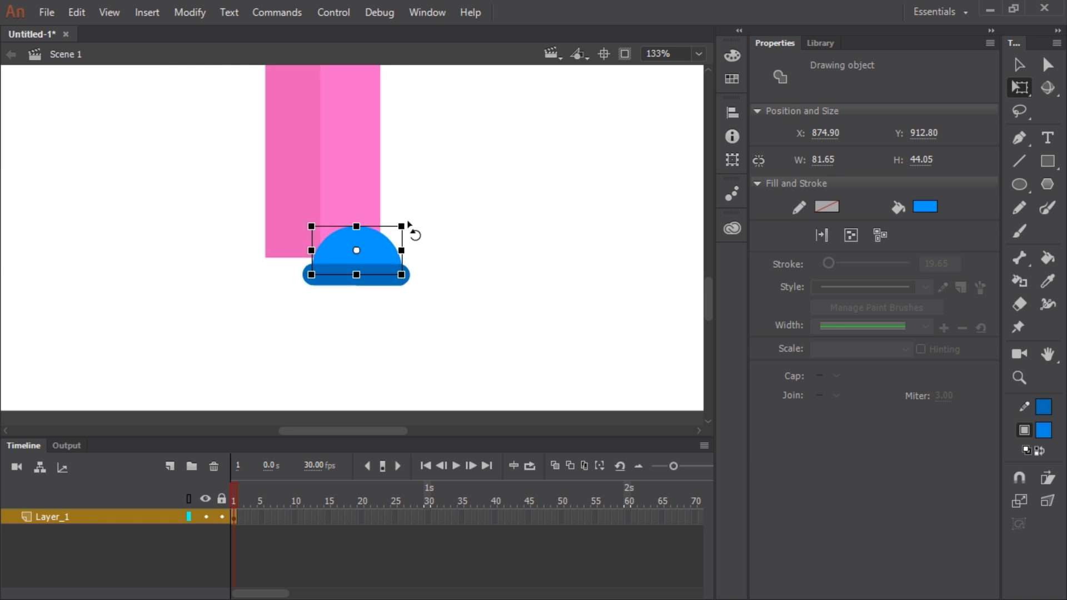
# Place a copy of the shoe at the end of the other leg
pyautogui.press('v')
pyautogui.click(422, 236)
pyautogui.moveTo(392, 276); pyautogui.dragTo(309, 255)
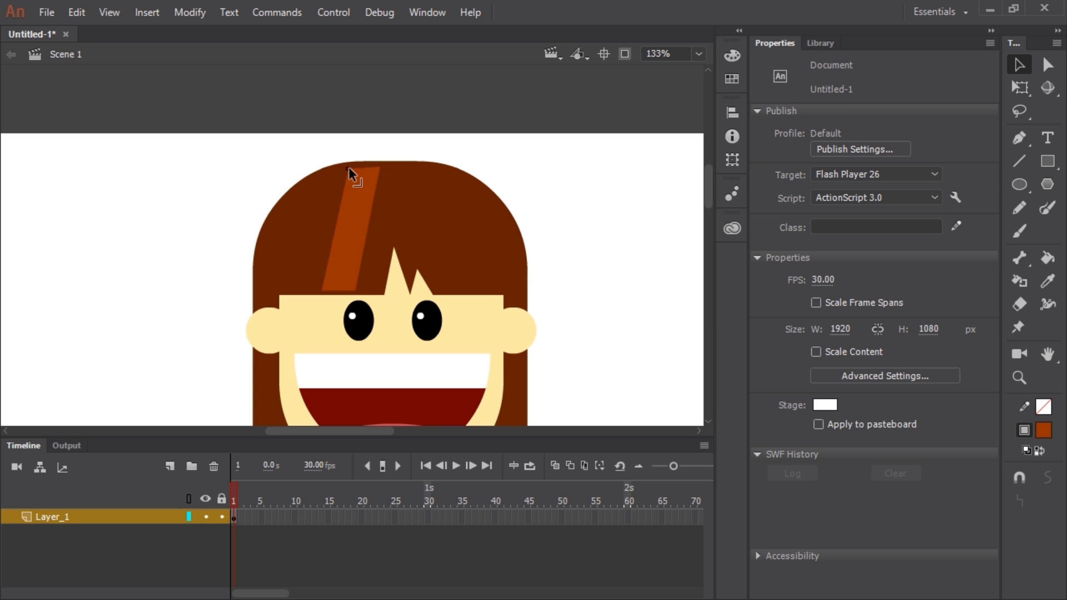
# Add a lighter orange-brown highlight strip to the hair above the left-hand eye and curve its sides
pyautogui.moveTo(335, 229); pyautogui.dragTo(326, 228)
pyautogui.moveTo(370, 216); pyautogui.dragTo(360, 212)
pyautogui.hotkey('ctrl', '=')
pyautogui.moveTo(345, 170); pyautogui.dragTo(402, 162)
pyautogui.click(1024, 65)
pyautogui.moveTo(410, 222); pyautogui.dragTo(328, 209)
pyautogui.moveTo(388, 175); pyautogui.dragTo(383, 171)
pyautogui.moveTo(368, 341); pyautogui.dragTo(420, 244)
pyautogui.hotkey('ctrl', '-')
# Sample the face colour as the Oval tool's fill and shift its hue, saturation and brightness to a darker orange-brown
pyautogui.click(1019, 183)
pyautogui.click(925, 134)
pyautogui.click(512, 228)
pyautogui.click(732, 56)
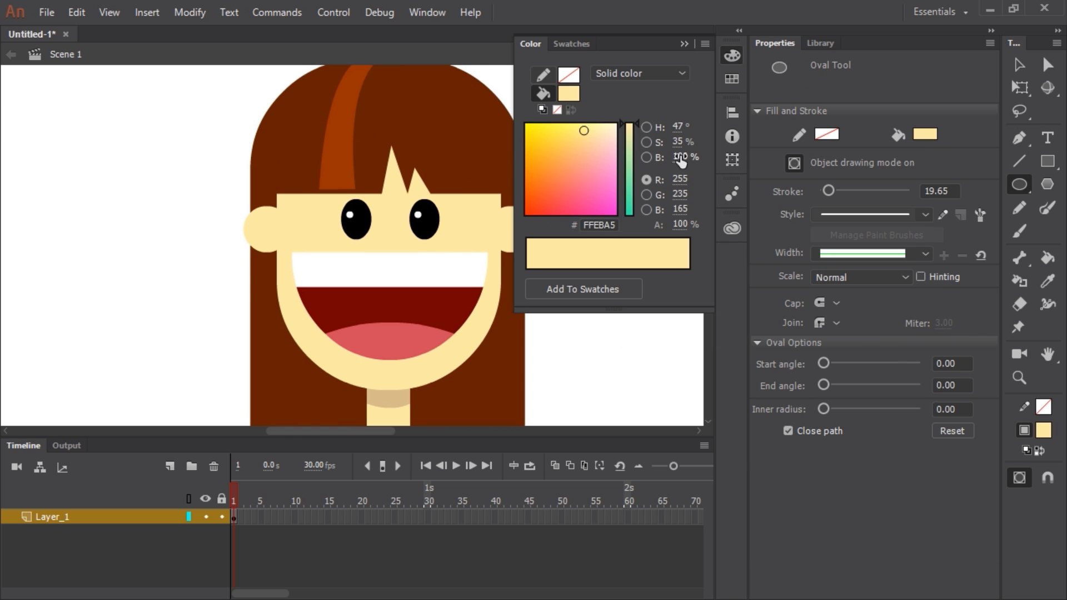
pyautogui.moveTo(679, 157); pyautogui.dragTo(668, 157)
pyautogui.moveTo(678, 127); pyautogui.dragTo(665, 127)
pyautogui.moveTo(679, 142); pyautogui.dragTo(696, 143)
pyautogui.click(381, 248)
pyautogui.hotkey('ctrl', '=')
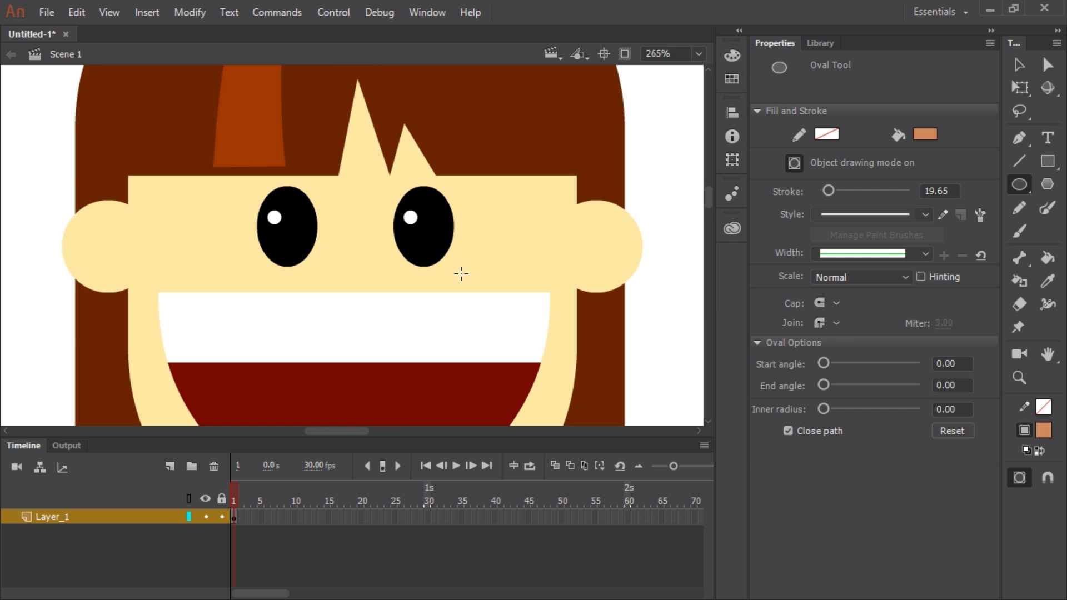
# Spread copies of the small orange-brown oval marks across both cheeks below the eyes
pyautogui.press('v')
pyautogui.moveTo(489, 245); pyautogui.dragTo(195, 255)
pyautogui.moveTo(197, 256); pyautogui.dragTo(219, 268)
pyautogui.moveTo(221, 269); pyautogui.dragTo(344, 268)
pyautogui.moveTo(346, 267); pyautogui.dragTo(369, 256)
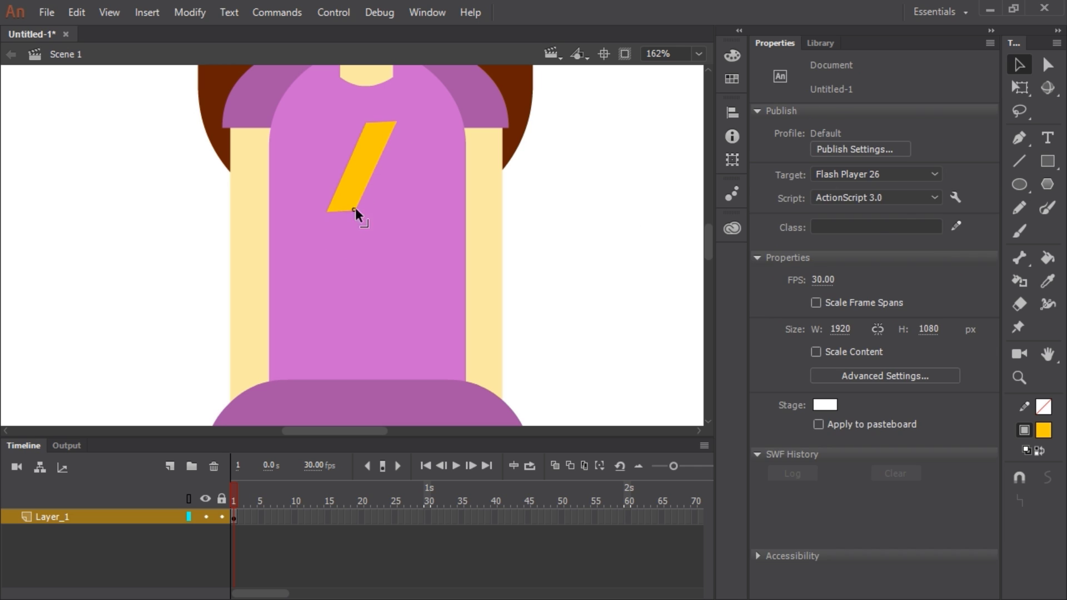
# Build the yellow rectangle on the shirt into a zigzag lightning bolt and refine its lower tip
pyautogui.click(365, 167)
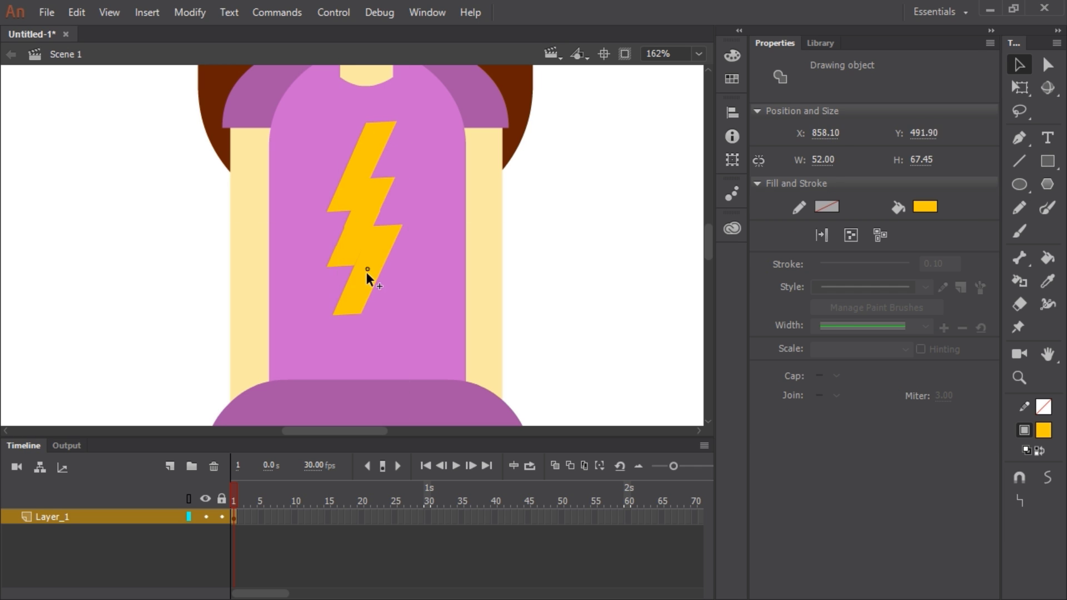
pyautogui.moveTo(334, 315)
pyautogui.mouseDown()
pyautogui.moveTo(324, 342)
pyautogui.moveTo(347, 323)
pyautogui.mouseUp()
pyautogui.doubleClick(350, 306)
pyautogui.doubleClick(564, 231)
pyautogui.hotkey('ctrl', '-')
pyautogui.hotkey('ctrl', '-')
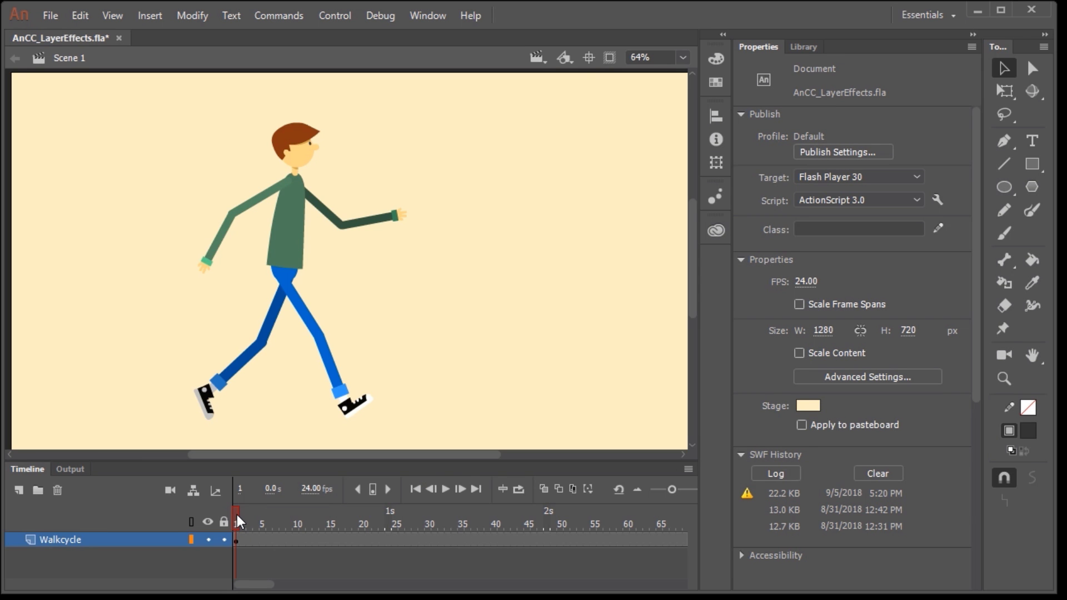
# In AnCC_LayerEffects.fla, duplicate the Walkcycle layer and move the copy below the original
pyautogui.moveTo(238, 516)
pyautogui.mouseDown()
pyautogui.moveTo(246, 518)
pyautogui.moveTo(230, 522)
pyautogui.mouseUp()
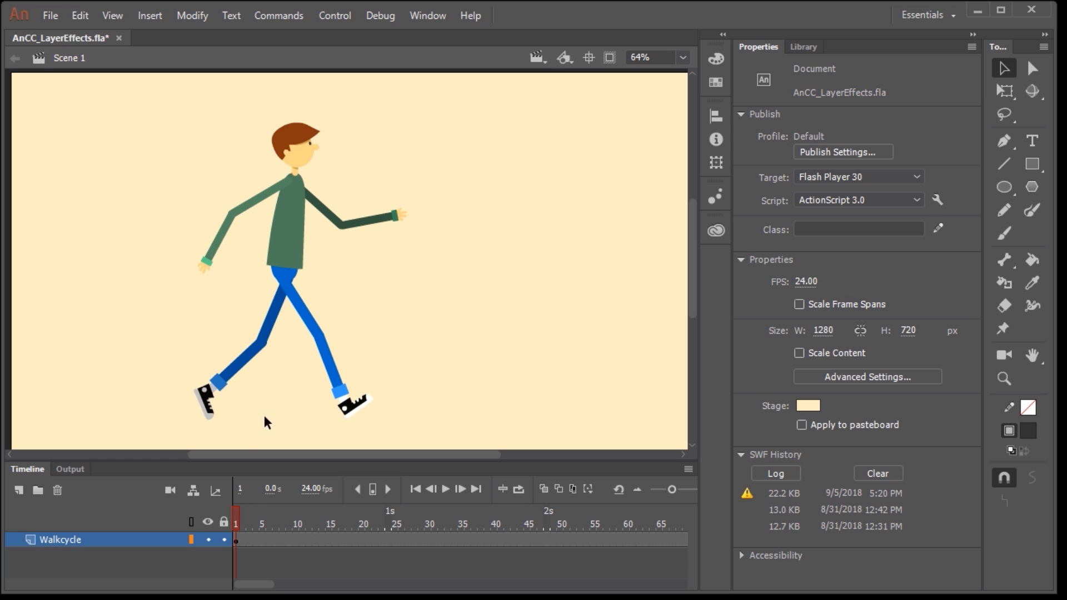
pyautogui.click(282, 248)
pyautogui.moveTo(239, 516); pyautogui.dragTo(216, 516)
pyautogui.rightClick(148, 537)
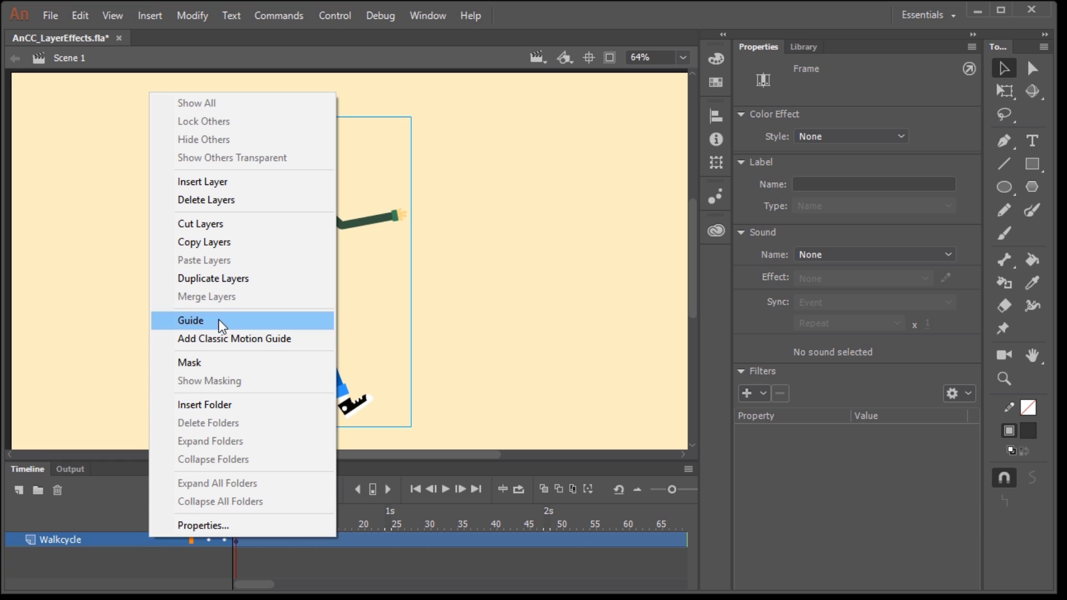
pyautogui.click(233, 281)
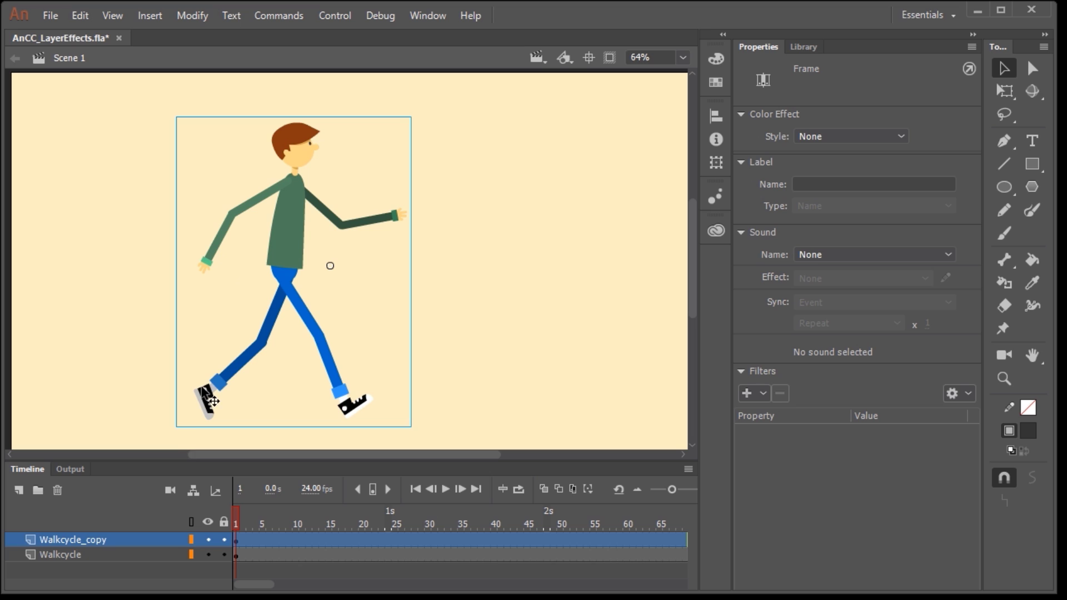
pyautogui.moveTo(160, 542); pyautogui.dragTo(163, 533)
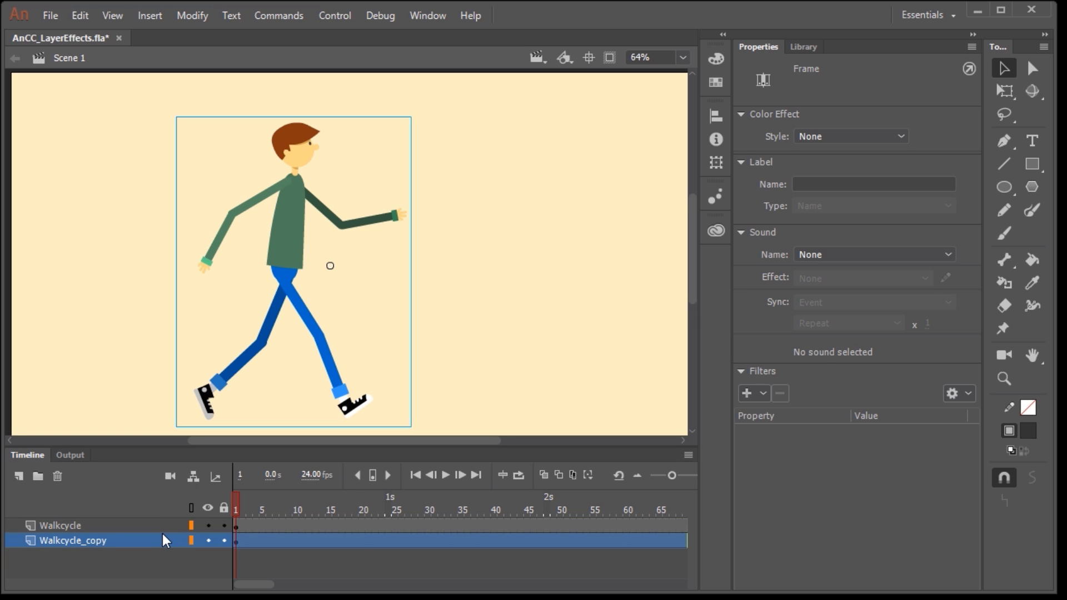
# Rename the duplicated layer Walkcycle_Shadow
pyautogui.doubleClick(106, 542)
pyautogui.click(119, 537)
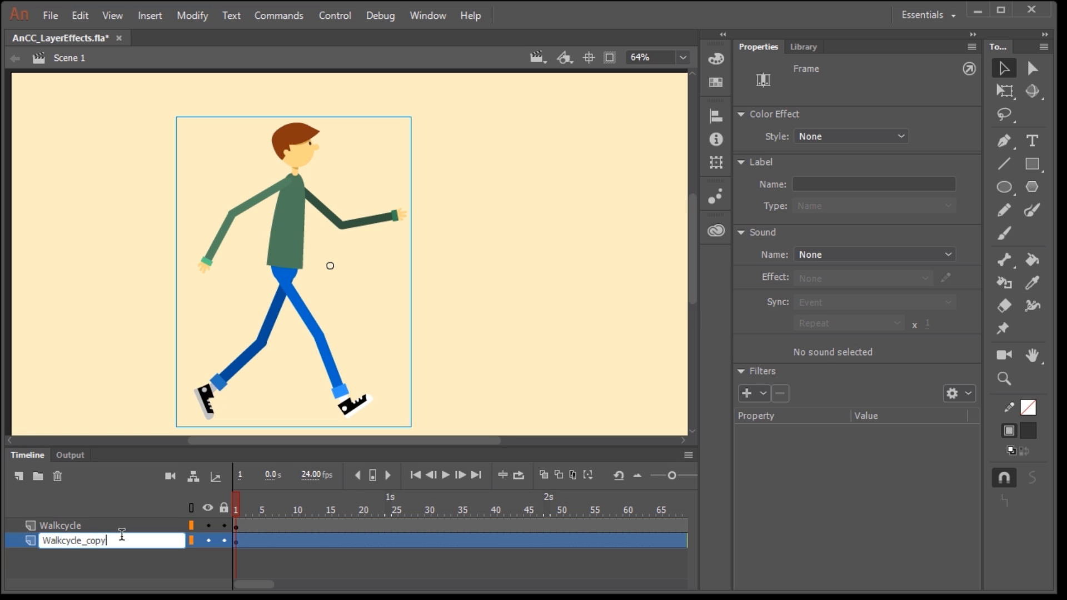
pyautogui.press('BackSpace')
pyautogui.press('BackSpace')
pyautogui.press('BackSpace')
pyautogui.write('Shadow')
# Lock the original Walkcycle layer and display it as outlines
pyautogui.click(224, 525)
pyautogui.click(191, 526)
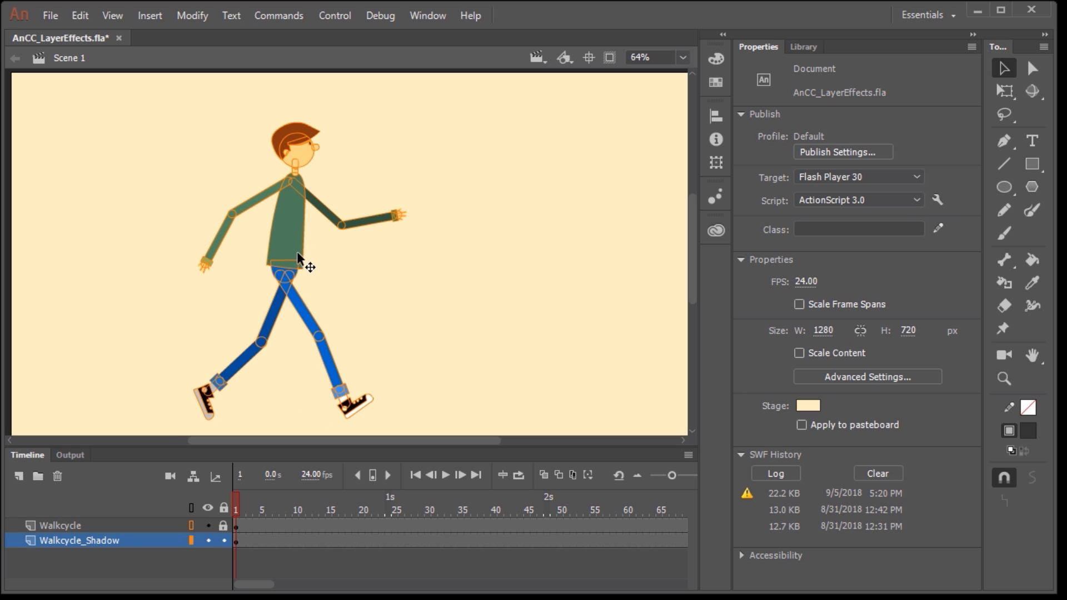
# Free-transform the Walkcycle_Shadow figure about a pivot at its feet, flattening and skewing it sideways onto the ground
pyautogui.click(284, 233)
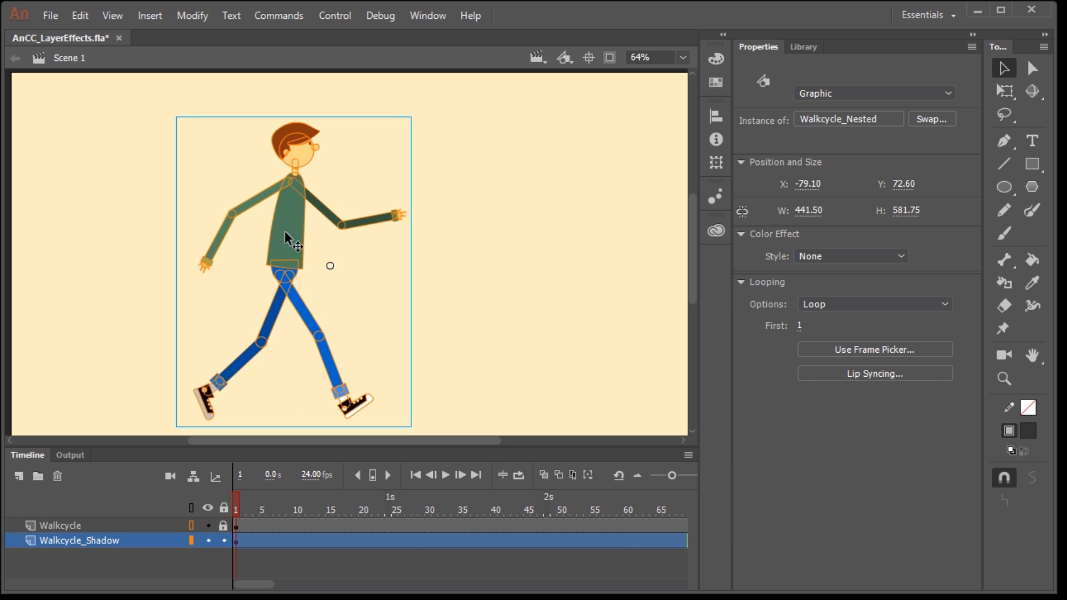
pyautogui.click(1004, 92)
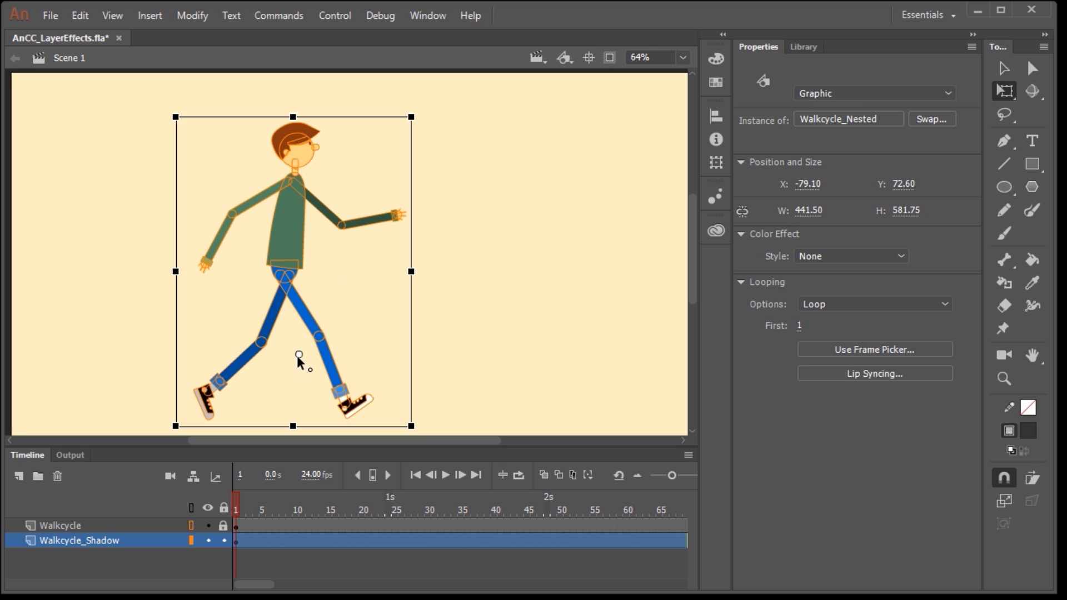
pyautogui.moveTo(298, 355); pyautogui.dragTo(286, 422)
pyautogui.moveTo(292, 115); pyautogui.dragTo(485, 359)
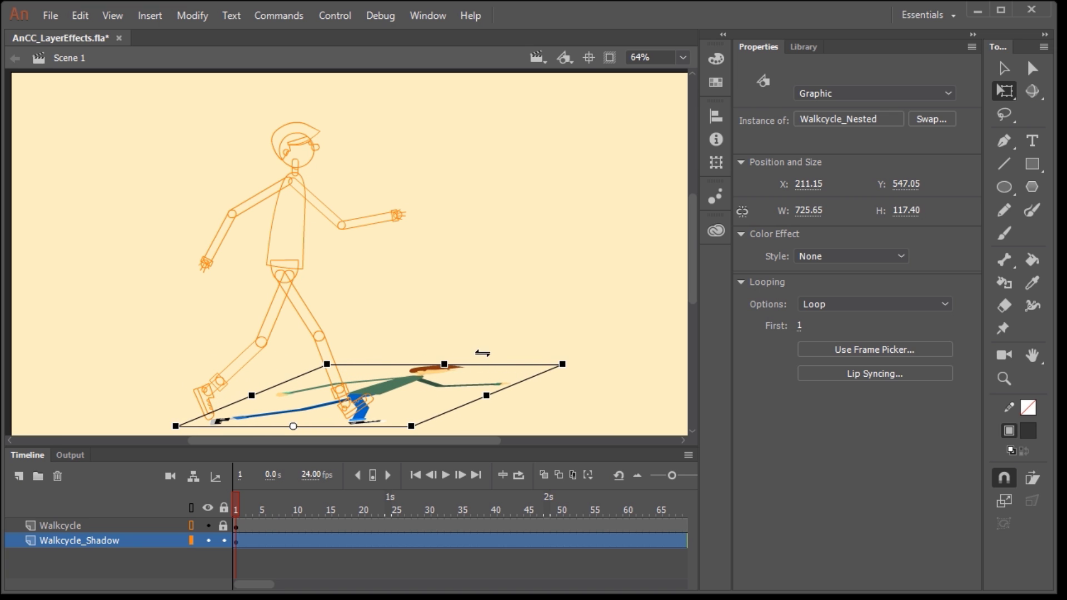
pyautogui.press('v')
# Add a Drop Shadow filter to the Walkcycle_Shadow frame and hide the object so only its shadow is drawn
pyautogui.click(236, 541)
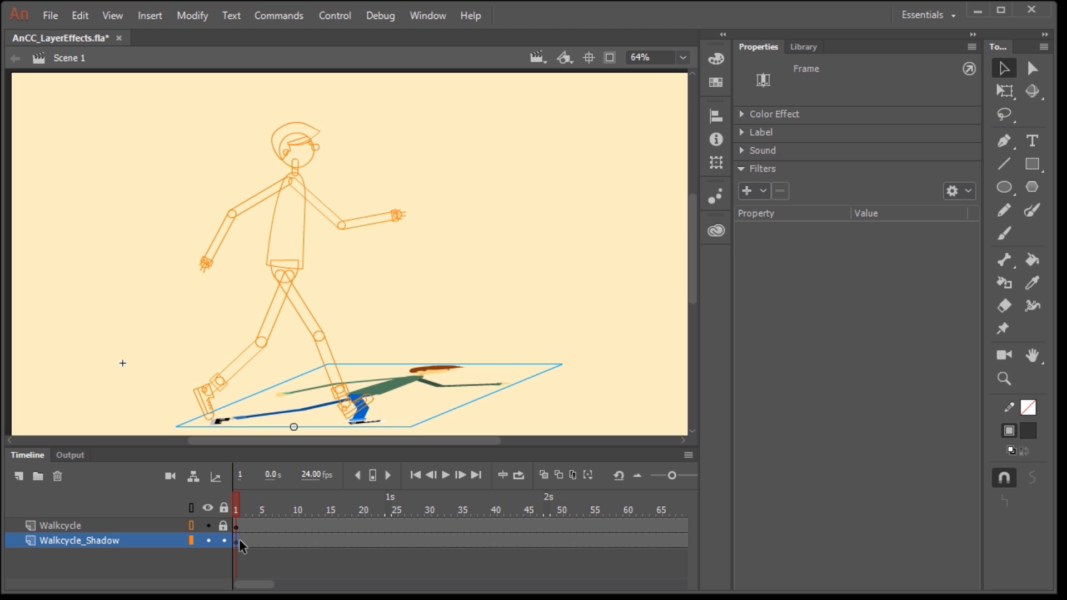
pyautogui.click(763, 191)
pyautogui.click(766, 209)
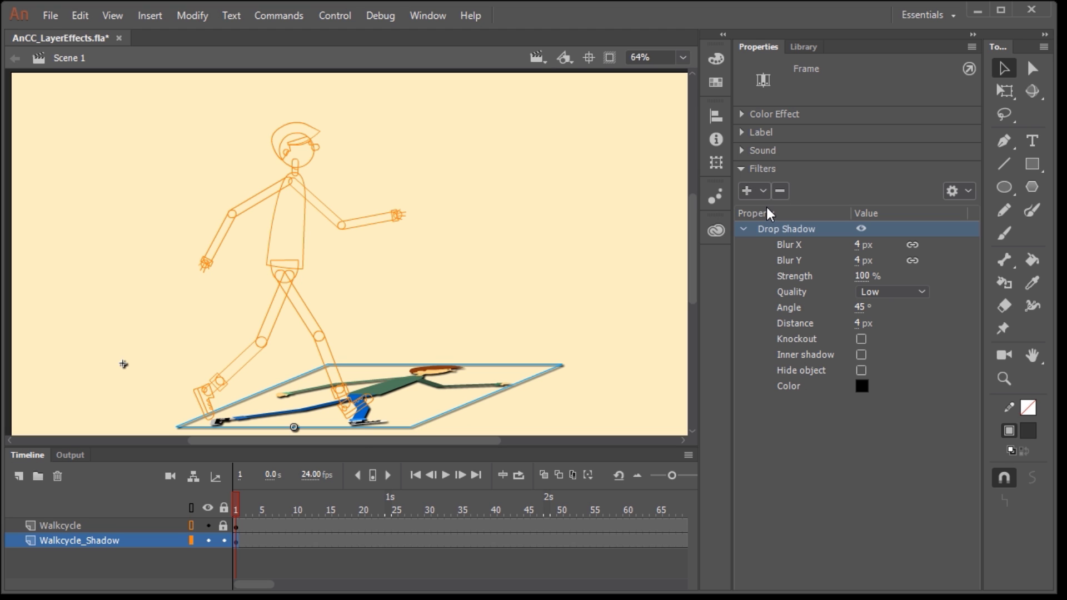
pyautogui.scroll(-2, 500, 362)
pyautogui.moveTo(236, 510); pyautogui.dragTo(295, 496)
pyautogui.click(235, 540)
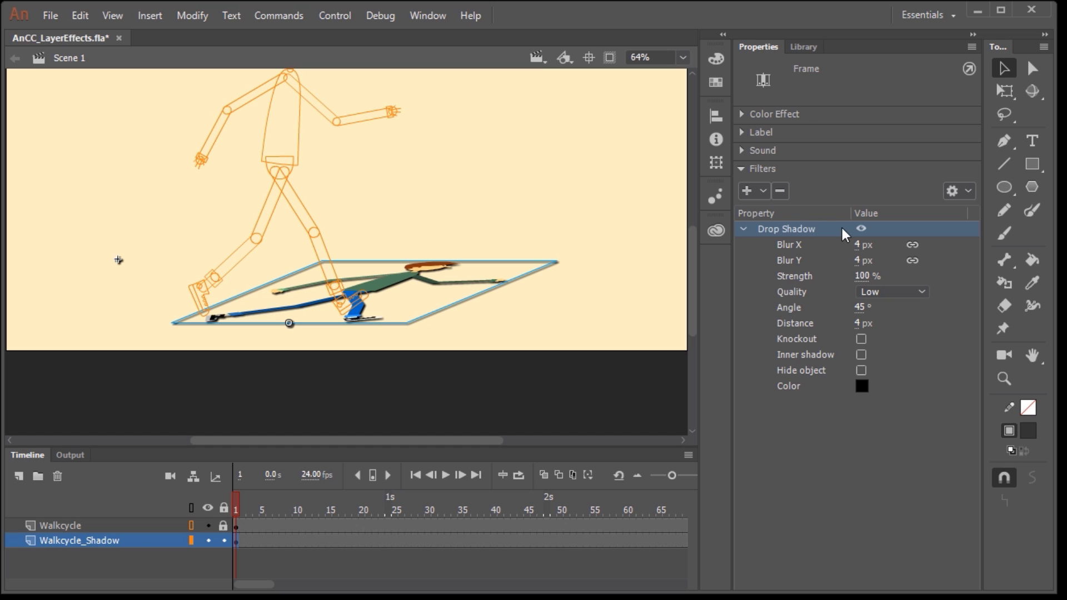
pyautogui.click(861, 370)
pyautogui.click(861, 370)
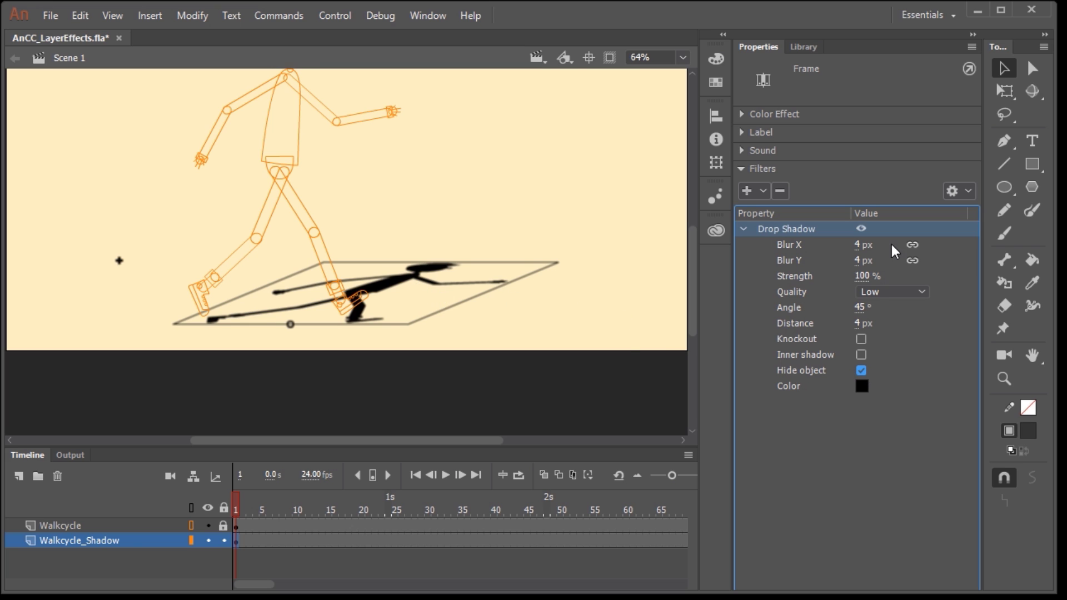
# Set the drop shadow's blur to 3 px, strength to 38%, quality to Medium and distance to 0 px
pyautogui.moveTo(870, 262); pyautogui.dragTo(819, 284)
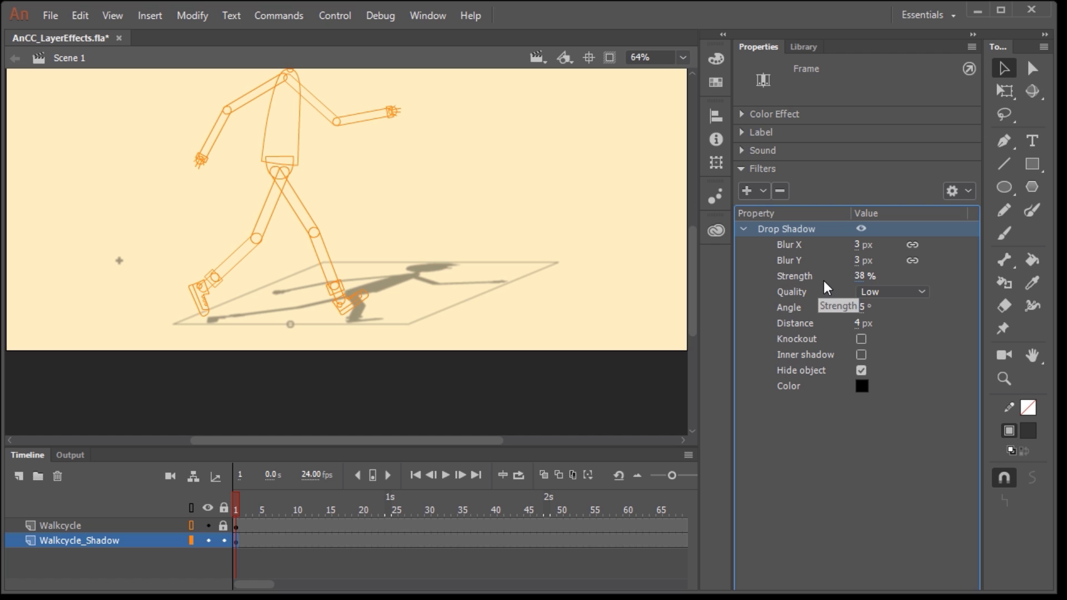
pyautogui.click(891, 292)
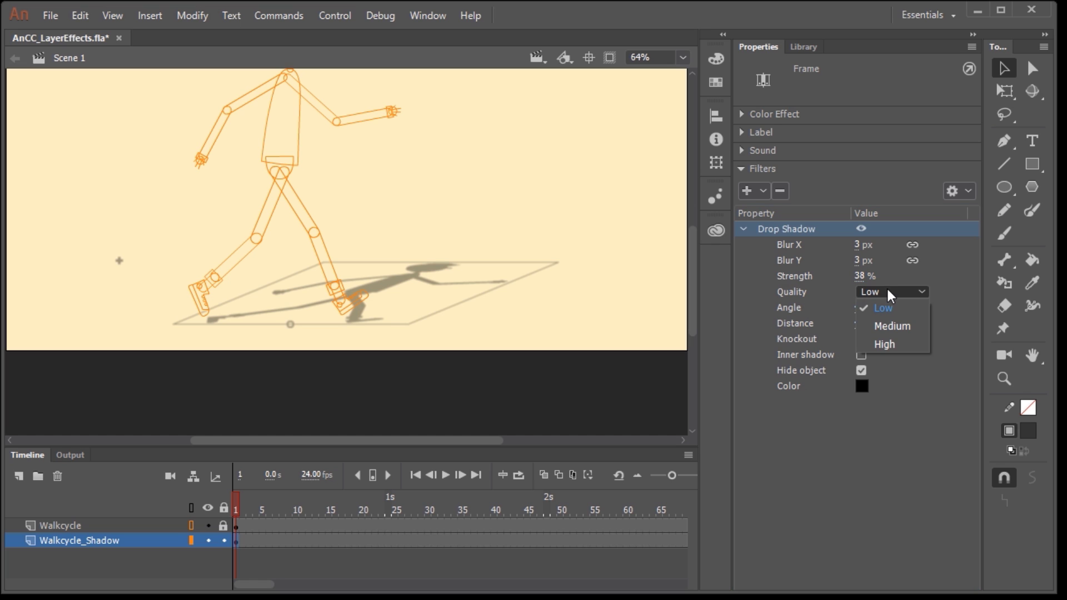
pyautogui.click(899, 323)
pyautogui.click(886, 292)
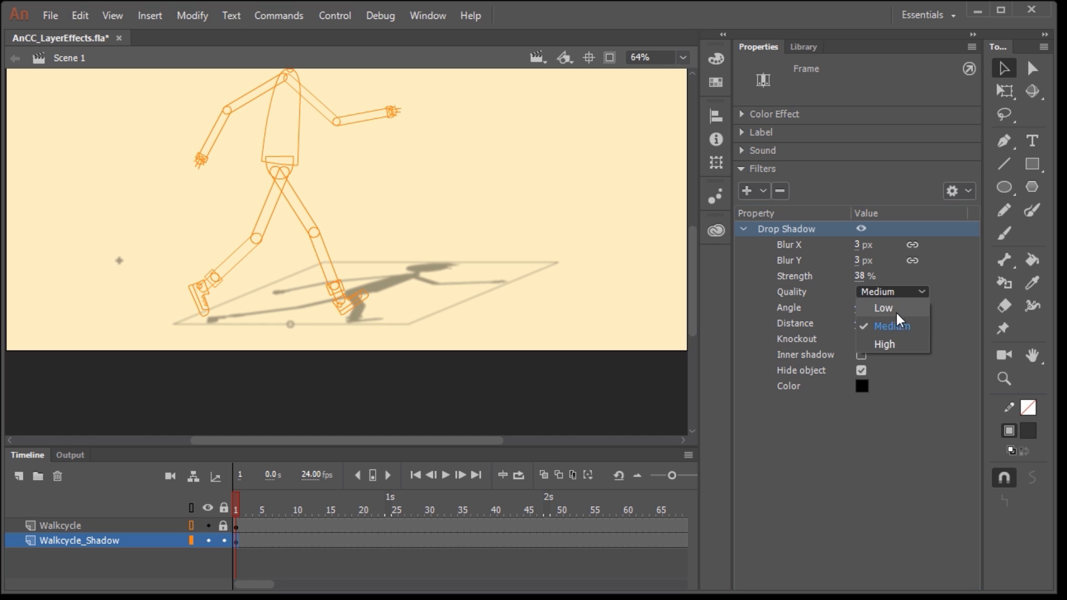
pyautogui.click(889, 339)
pyautogui.click(890, 293)
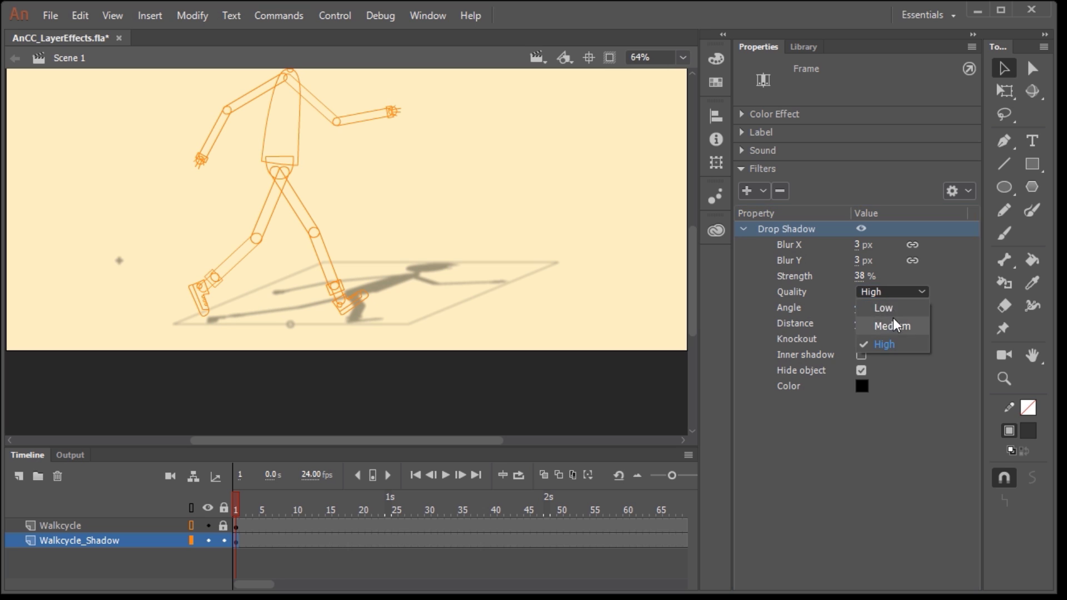
pyautogui.click(895, 325)
pyautogui.click(880, 335)
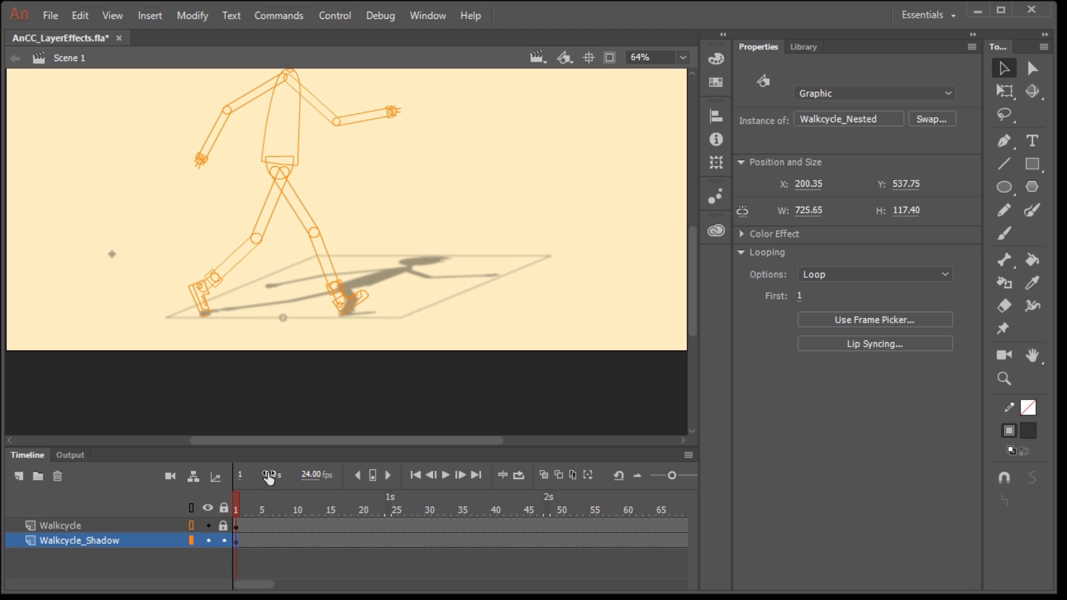
# Turn off outline display for the Walkcycle layer and make the cast shadow flatter and more slanted away from the feet
pyautogui.click(190, 526)
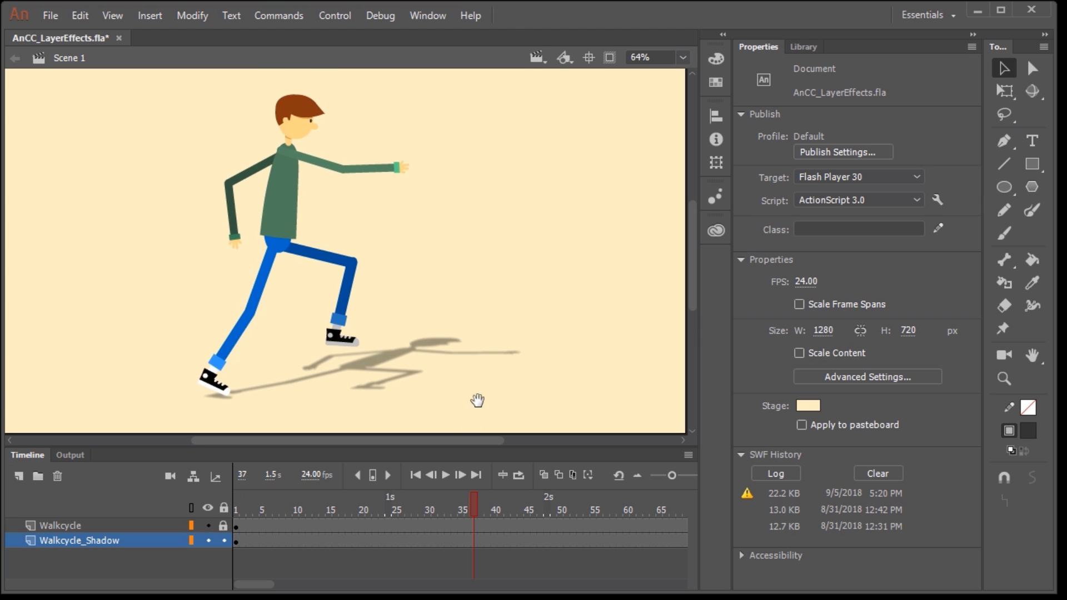
pyautogui.moveTo(298, 522); pyautogui.dragTo(236, 519)
pyautogui.click(388, 357)
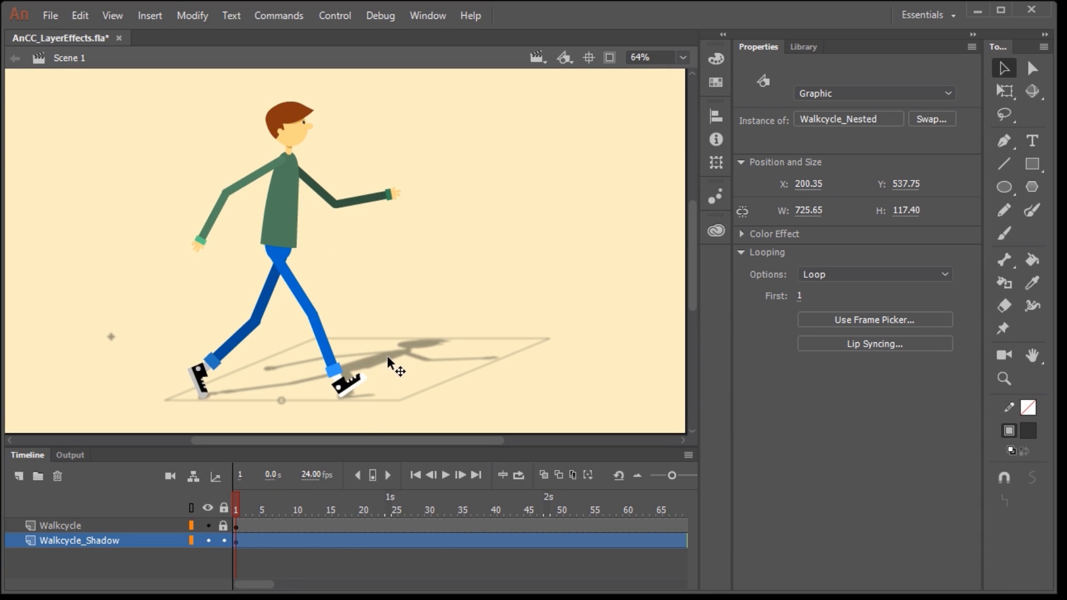
pyautogui.press('q')
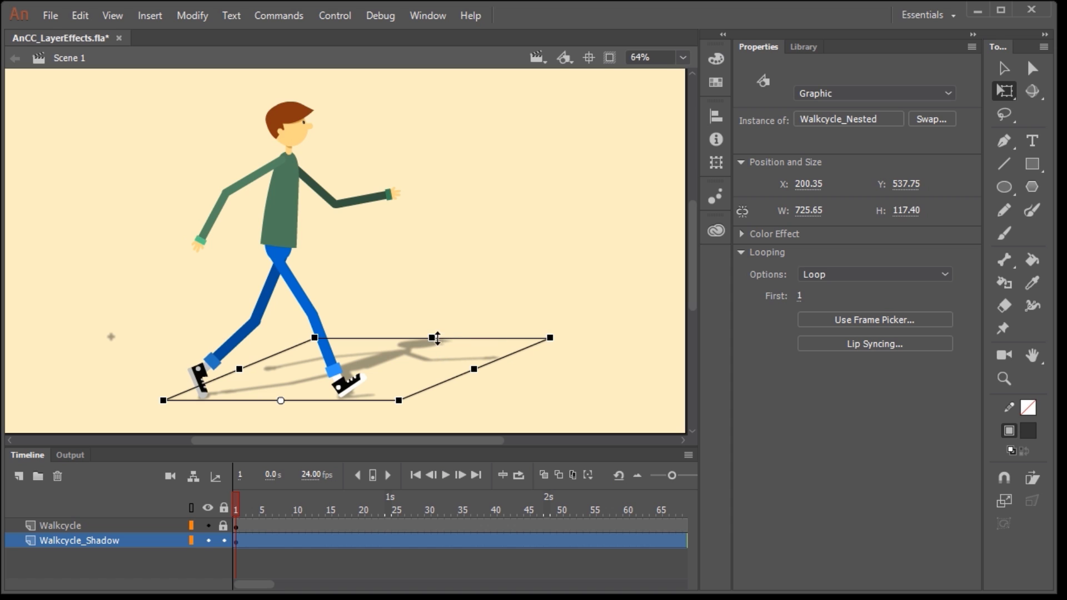
pyautogui.moveTo(433, 338); pyautogui.dragTo(450, 353)
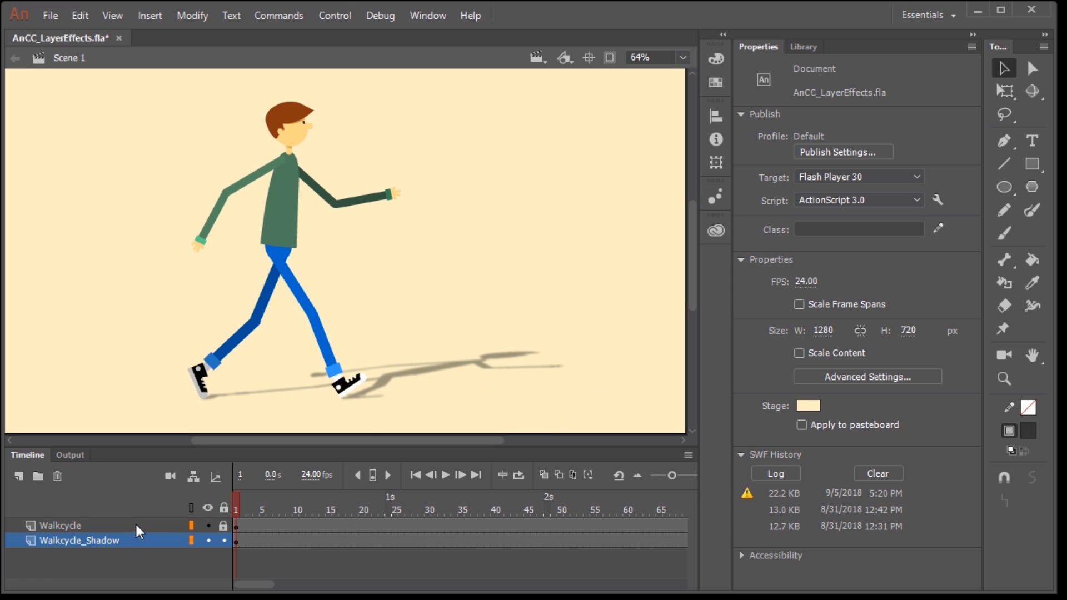
# Add a Bevel filter to the Walkcycle_copy frame and set its strength to 29%
pyautogui.click(762, 191)
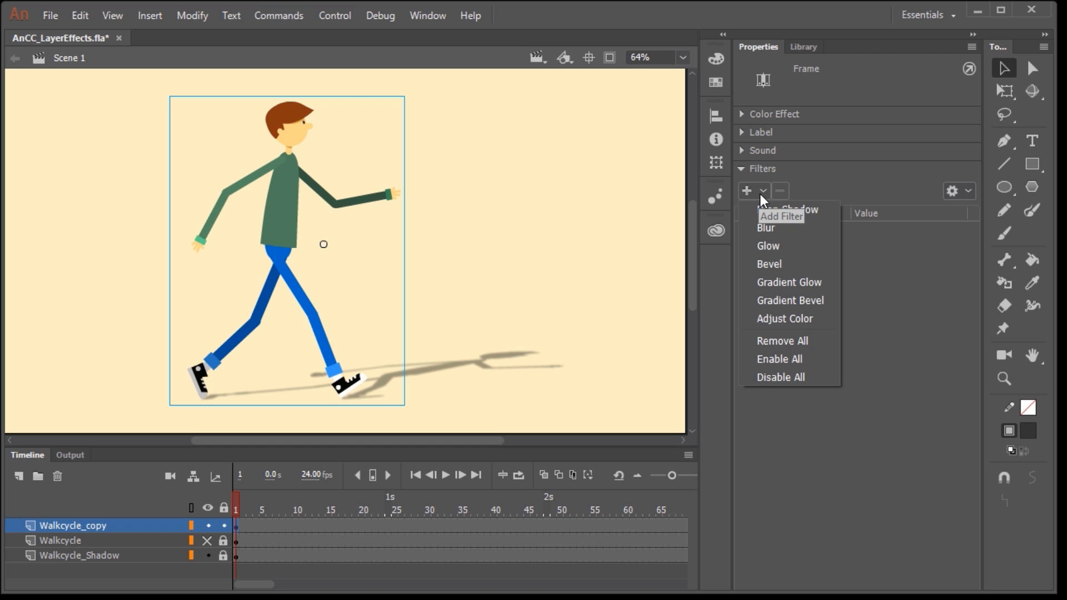
pyautogui.click(778, 262)
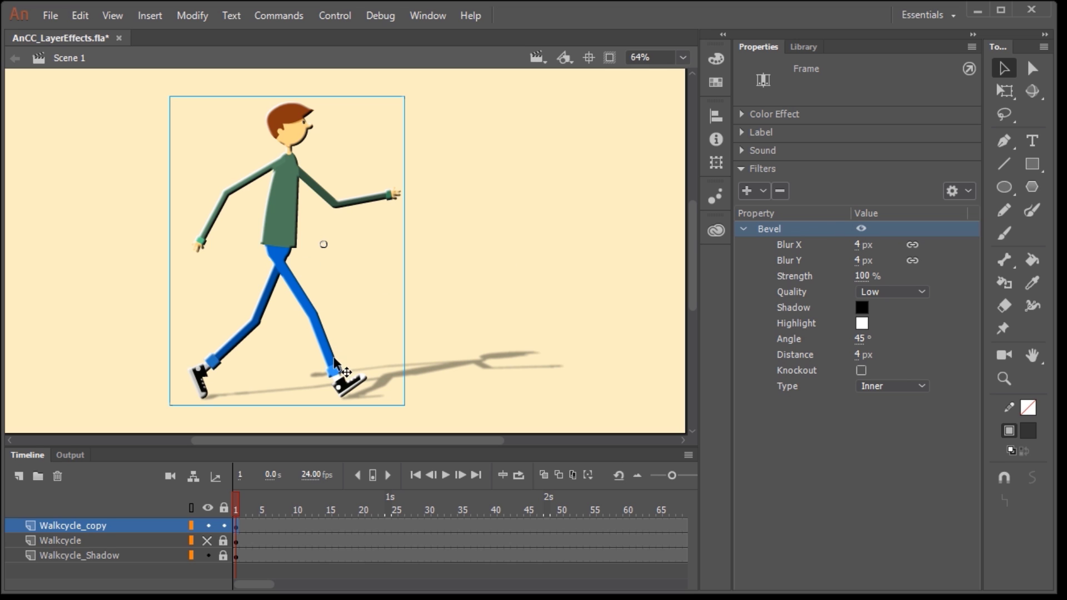
pyautogui.moveTo(690, 231); pyautogui.dragTo(690, 232)
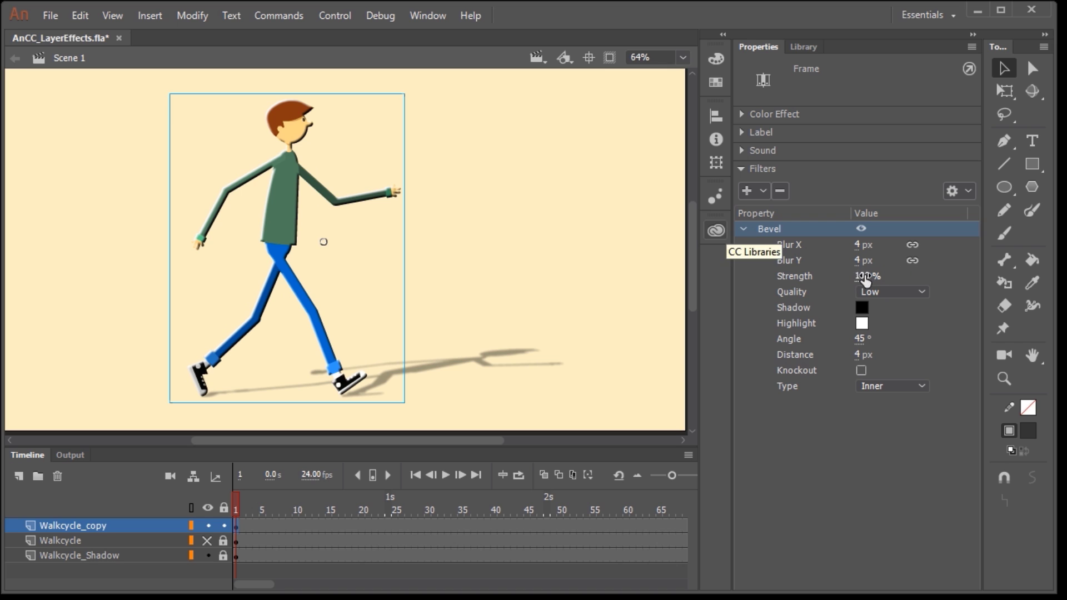
pyautogui.moveTo(861, 276)
pyautogui.mouseDown()
pyautogui.moveTo(792, 286)
pyautogui.moveTo(871, 275)
pyautogui.mouseUp()
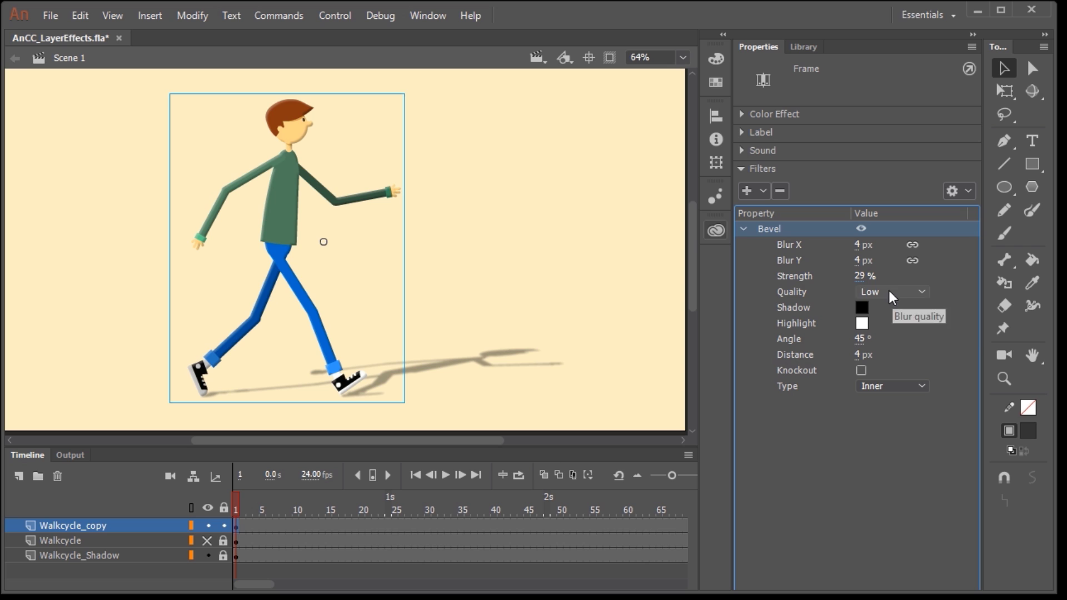
# Refine the bevel with 7 px blur, 42% strength, Medium quality and 3 px distance
pyautogui.moveTo(862, 355); pyautogui.dragTo(855, 358)
pyautogui.moveTo(858, 261); pyautogui.dragTo(870, 260)
pyautogui.moveTo(237, 499); pyautogui.dragTo(203, 474)
pyautogui.click(237, 529)
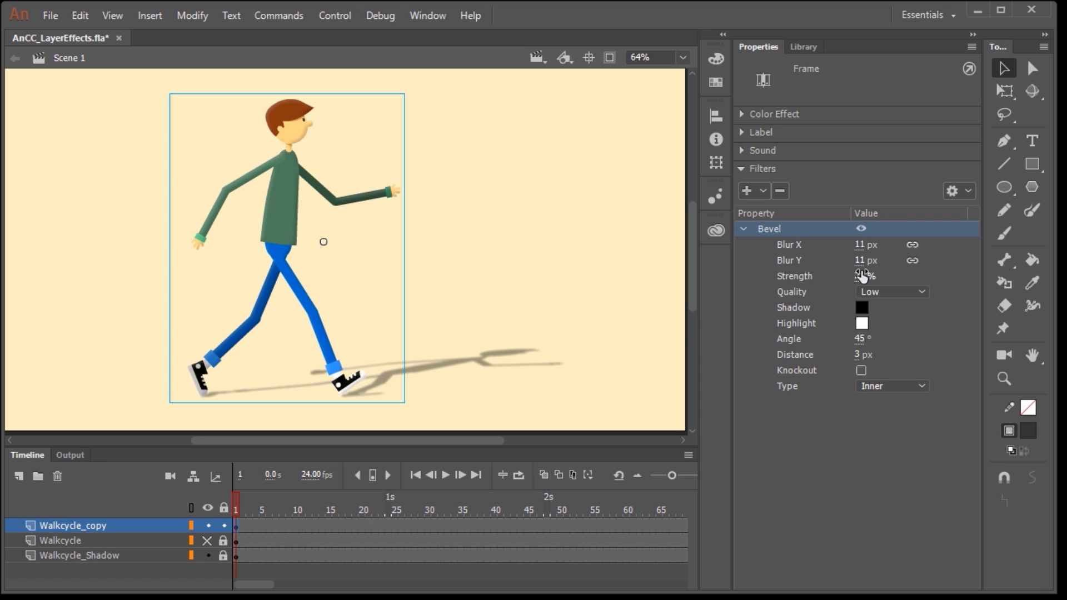
pyautogui.moveTo(860, 278); pyautogui.dragTo(871, 274)
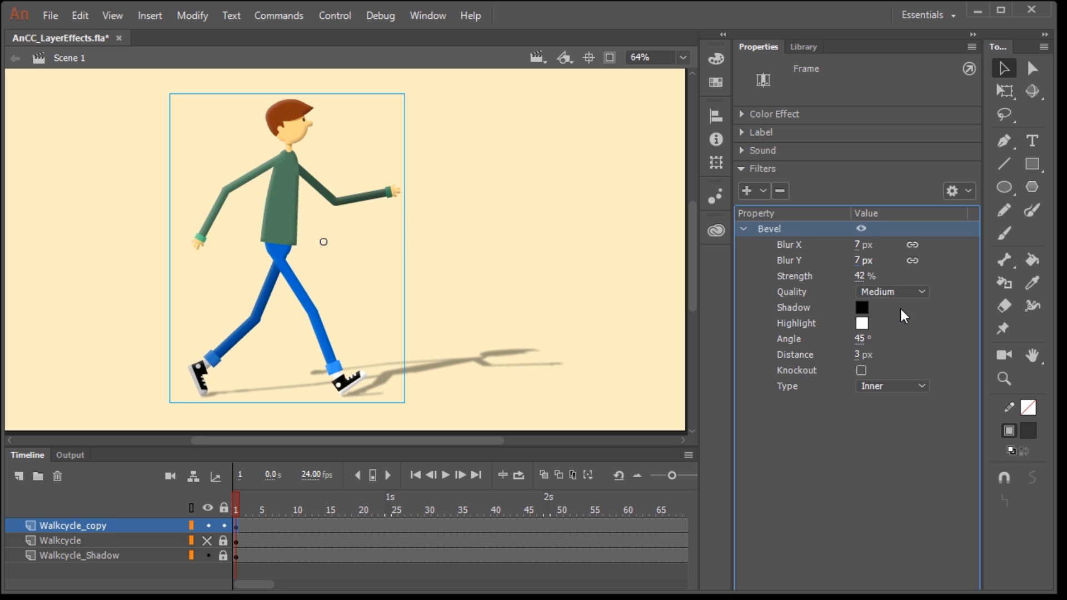
# Set the bevel's highlight colour to yellow and its shadow colour to dark red, trying magenta and blue shadows first
pyautogui.click(861, 307)
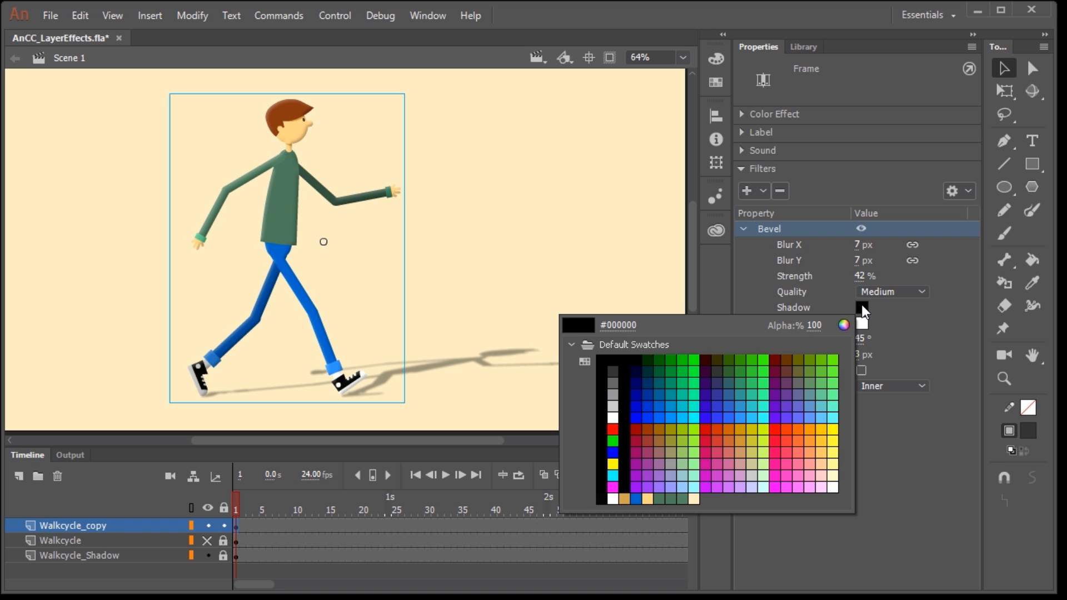
pyautogui.click(776, 481)
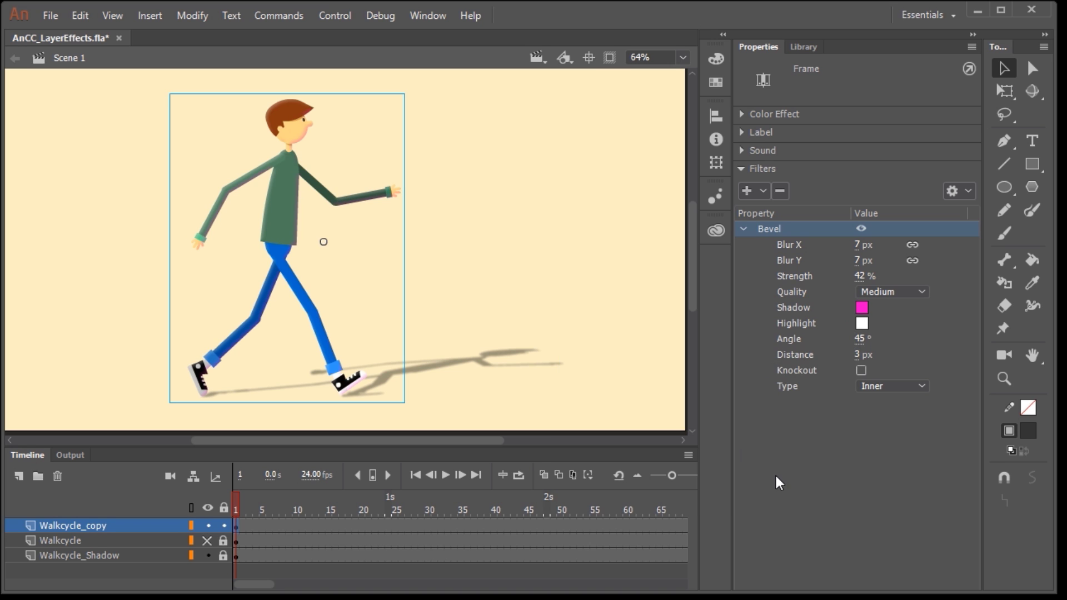
pyautogui.click(862, 323)
pyautogui.click(834, 448)
pyautogui.click(862, 307)
pyautogui.click(717, 410)
pyautogui.click(861, 308)
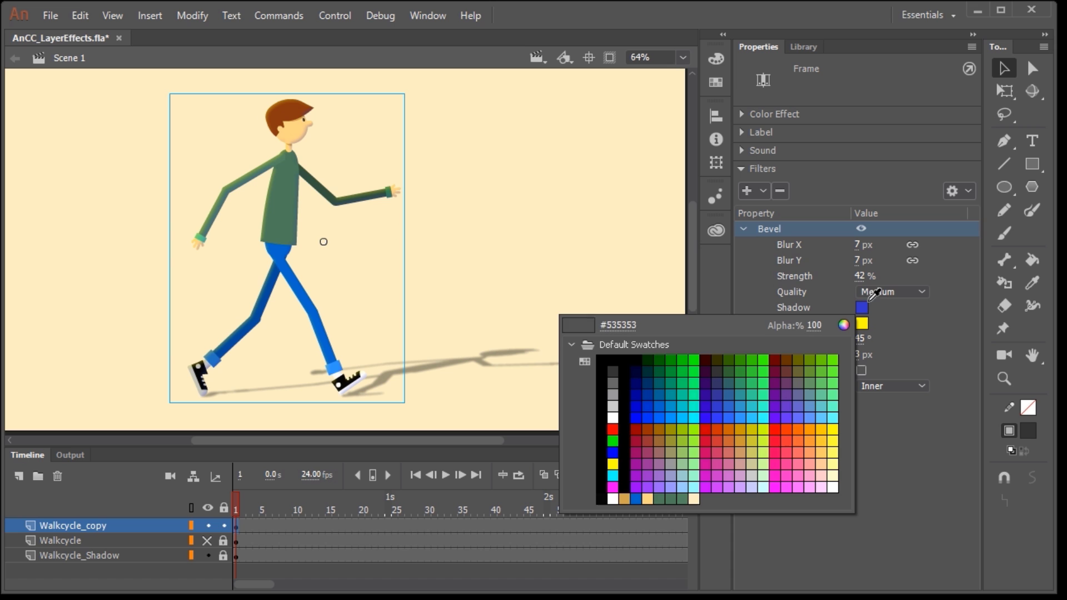
pyautogui.click(778, 368)
pyautogui.moveTo(236, 507)
pyautogui.mouseDown()
pyautogui.moveTo(257, 525)
pyautogui.moveTo(310, 522)
pyautogui.moveTo(549, 466)
pyautogui.moveTo(242, 503)
pyautogui.mouseUp()
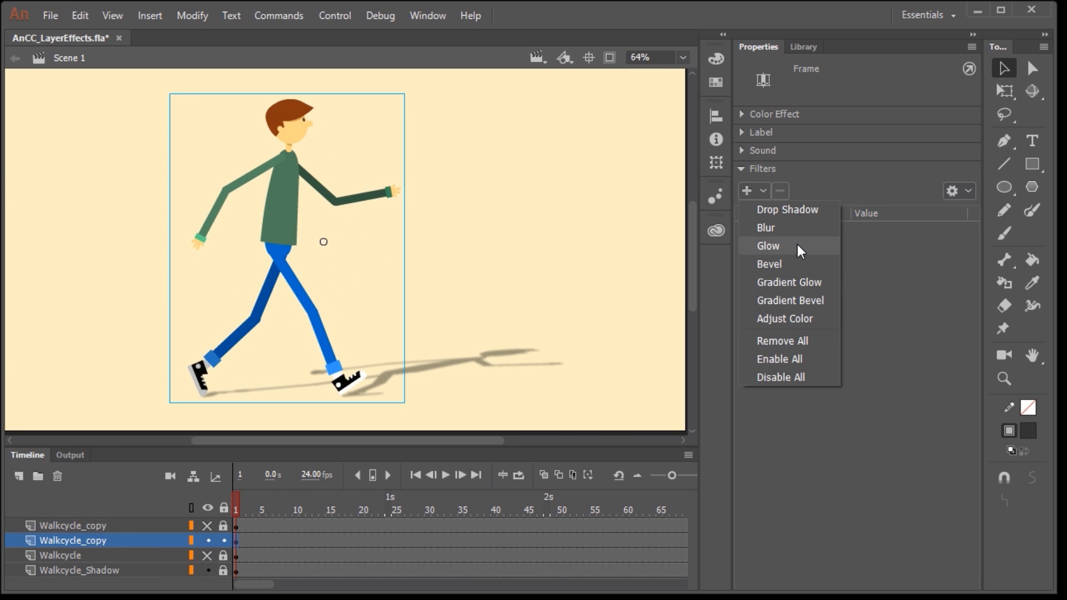
# Add a Glow filter to the second Walkcycle_copy frame with 13 px blur, 185% strength and black colour
pyautogui.click(795, 248)
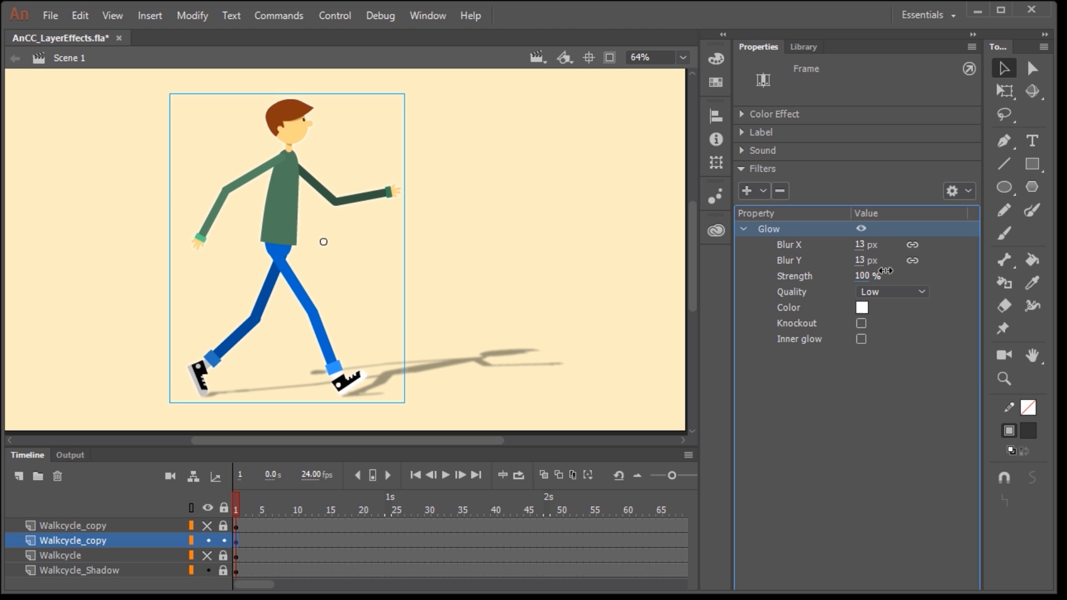
pyautogui.moveTo(885, 270); pyautogui.dragTo(925, 266)
pyautogui.click(861, 306)
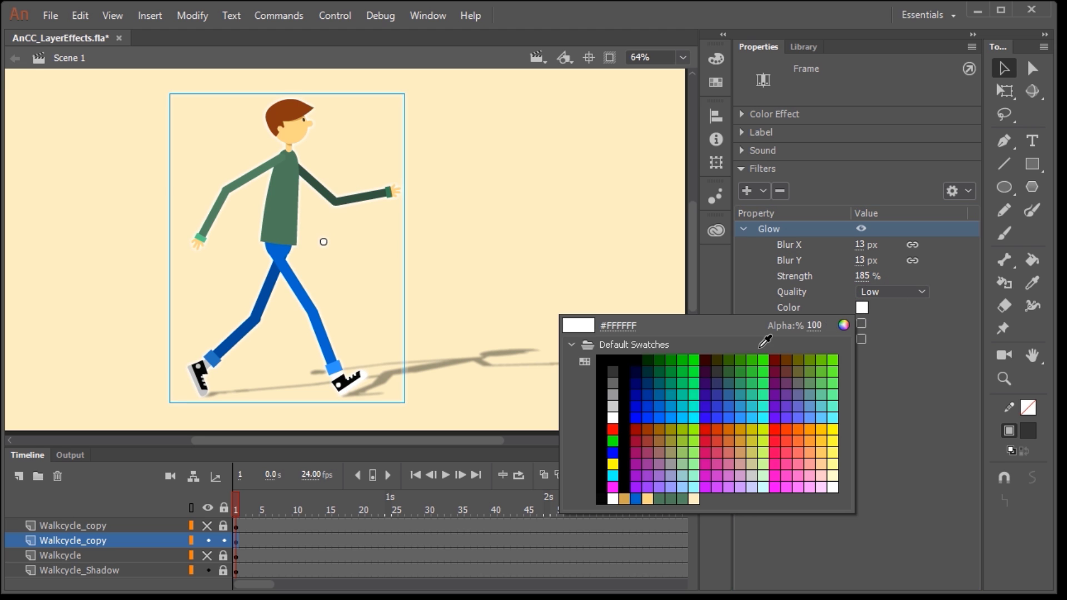
pyautogui.click(613, 359)
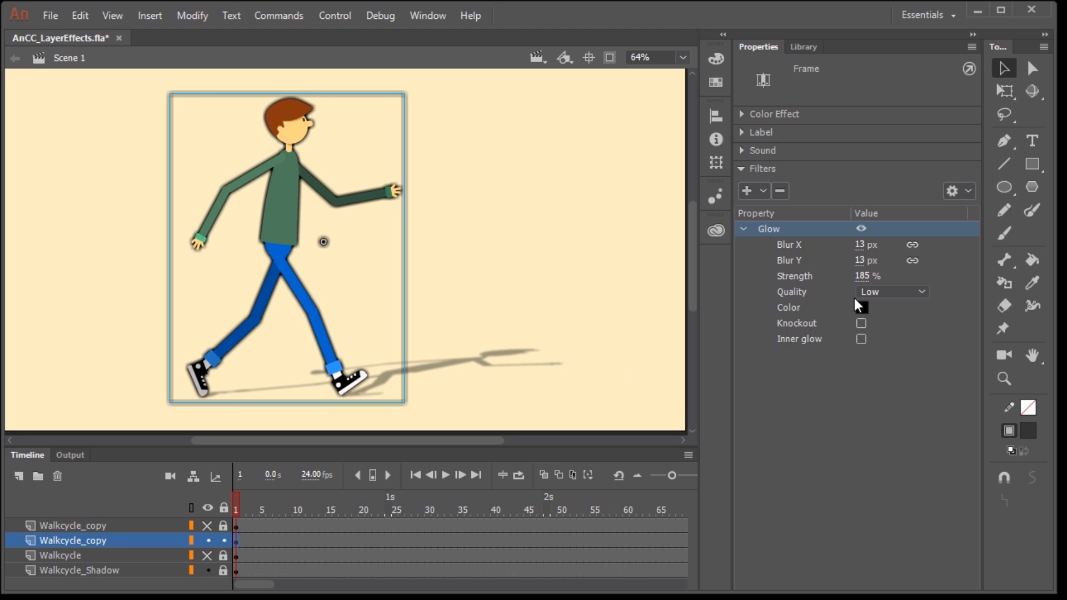
# Turn the glow into a crisp outline with 5 px blur, 1000% strength and Medium quality, and preview the animation
pyautogui.moveTo(860, 260)
pyautogui.mouseDown()
pyautogui.moveTo(900, 273)
pyautogui.moveTo(851, 261)
pyautogui.mouseUp()
pyautogui.moveTo(862, 276); pyautogui.dragTo(915, 272)
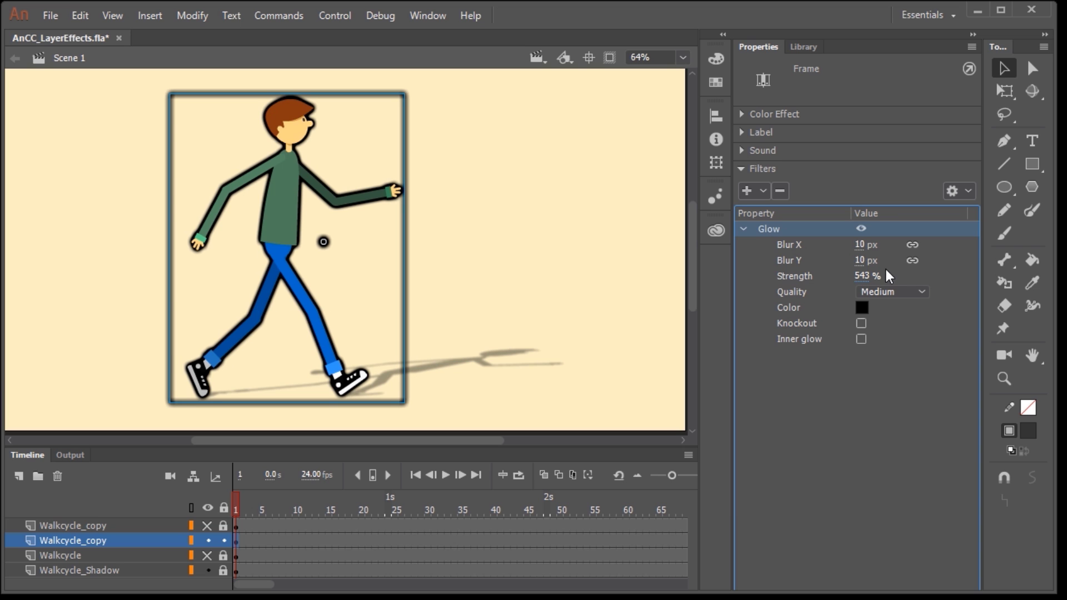
pyautogui.click(860, 276)
pyautogui.write('1000')
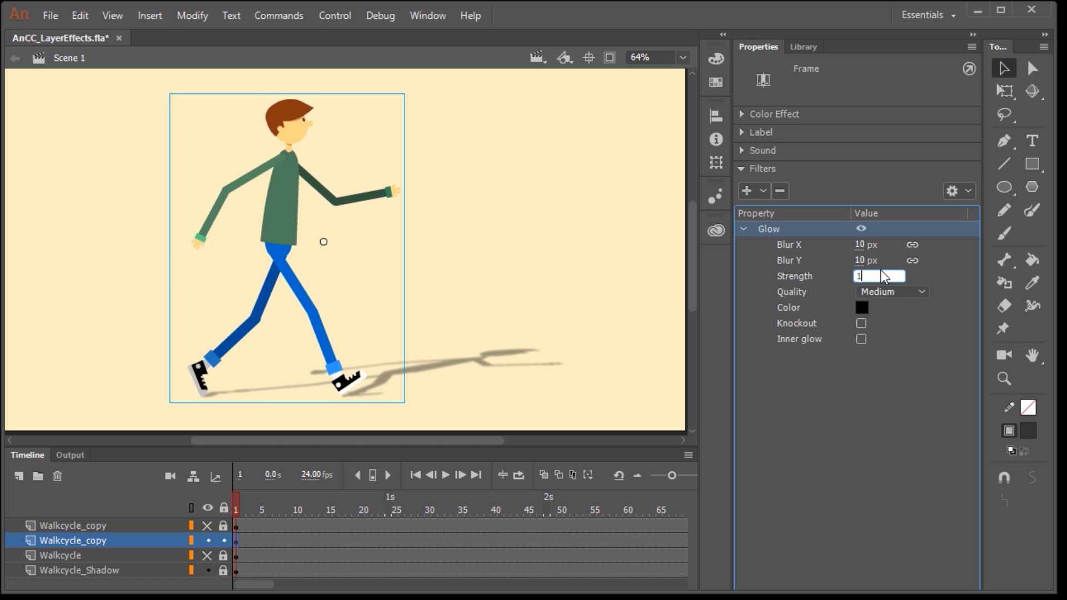
pyautogui.press('Return')
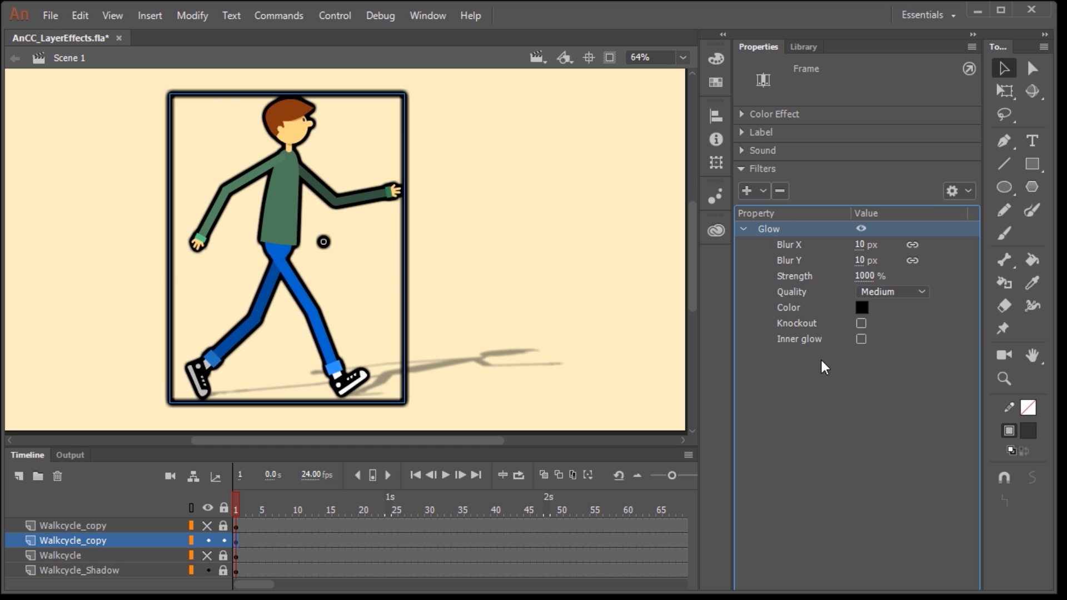
pyautogui.click(863, 259)
pyautogui.moveTo(869, 246); pyautogui.dragTo(853, 245)
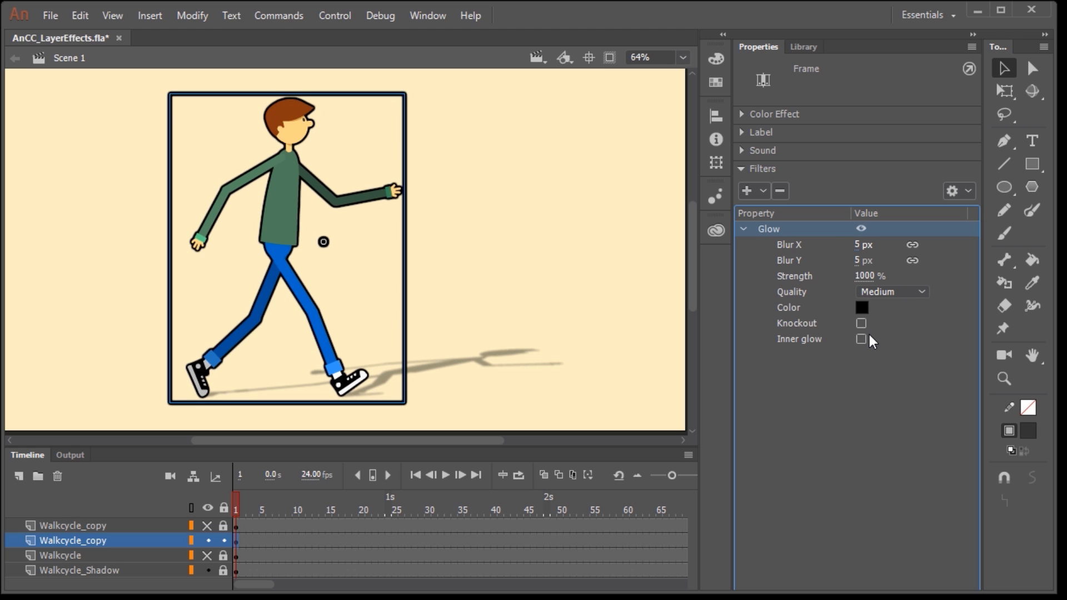
pyautogui.moveTo(248, 510); pyautogui.dragTo(260, 483)
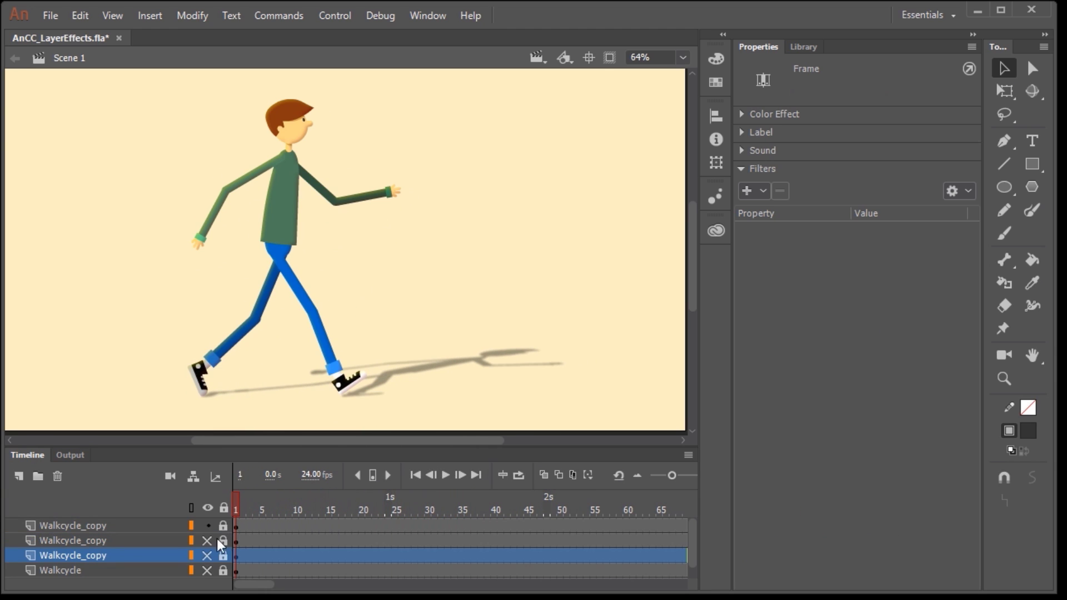
# Replace the bevel on the topmost Walkcycle_copy frame with an Adjust Color filter and set its hue to -22
pyautogui.click(157, 526)
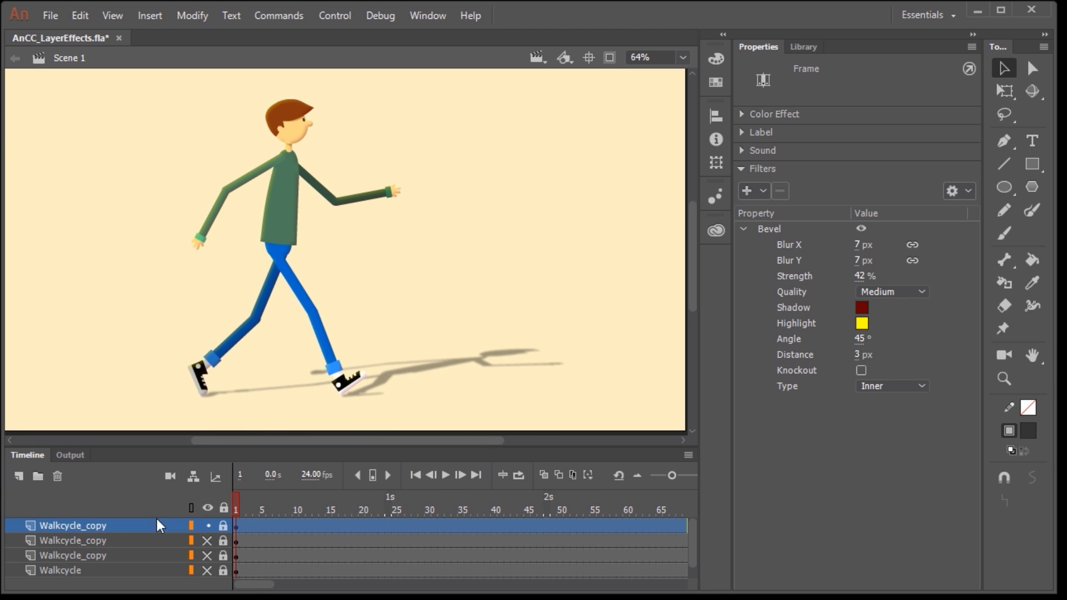
pyautogui.click(237, 526)
pyautogui.click(287, 221)
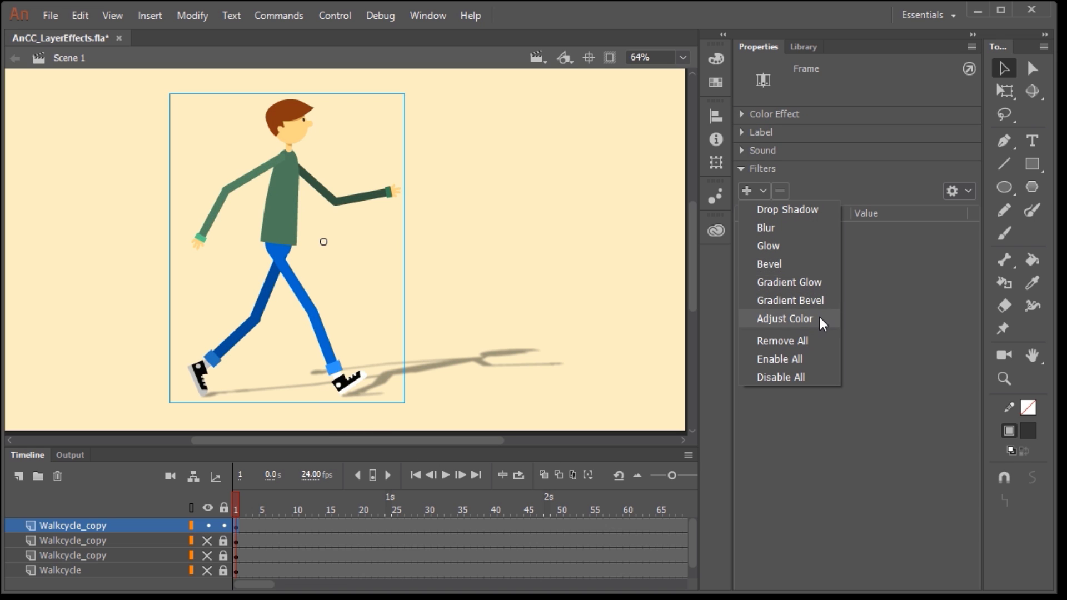
pyautogui.click(784, 318)
pyautogui.moveTo(857, 292); pyautogui.dragTo(806, 302)
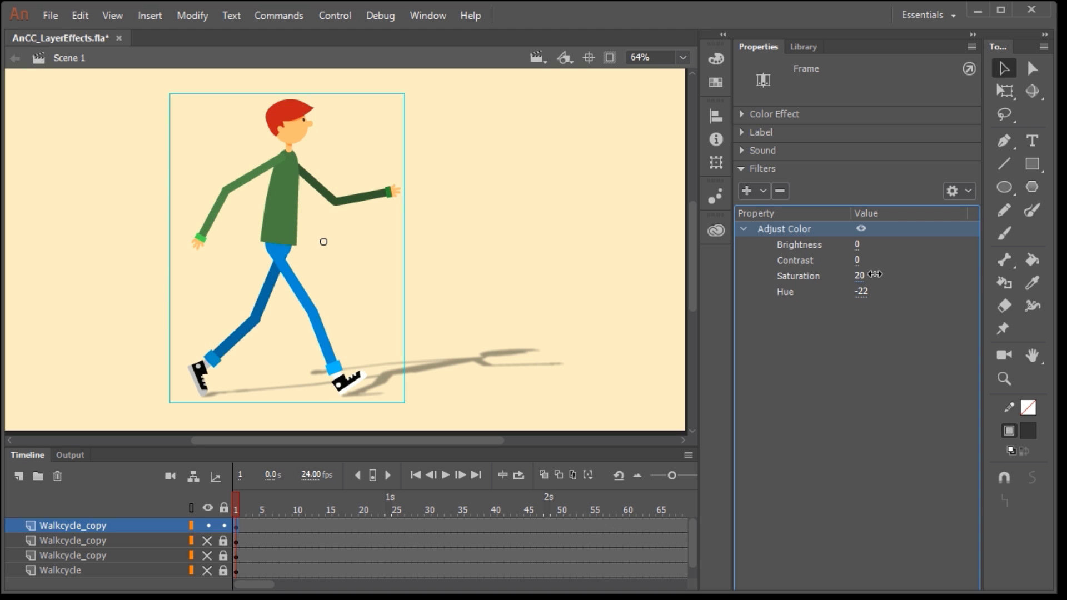